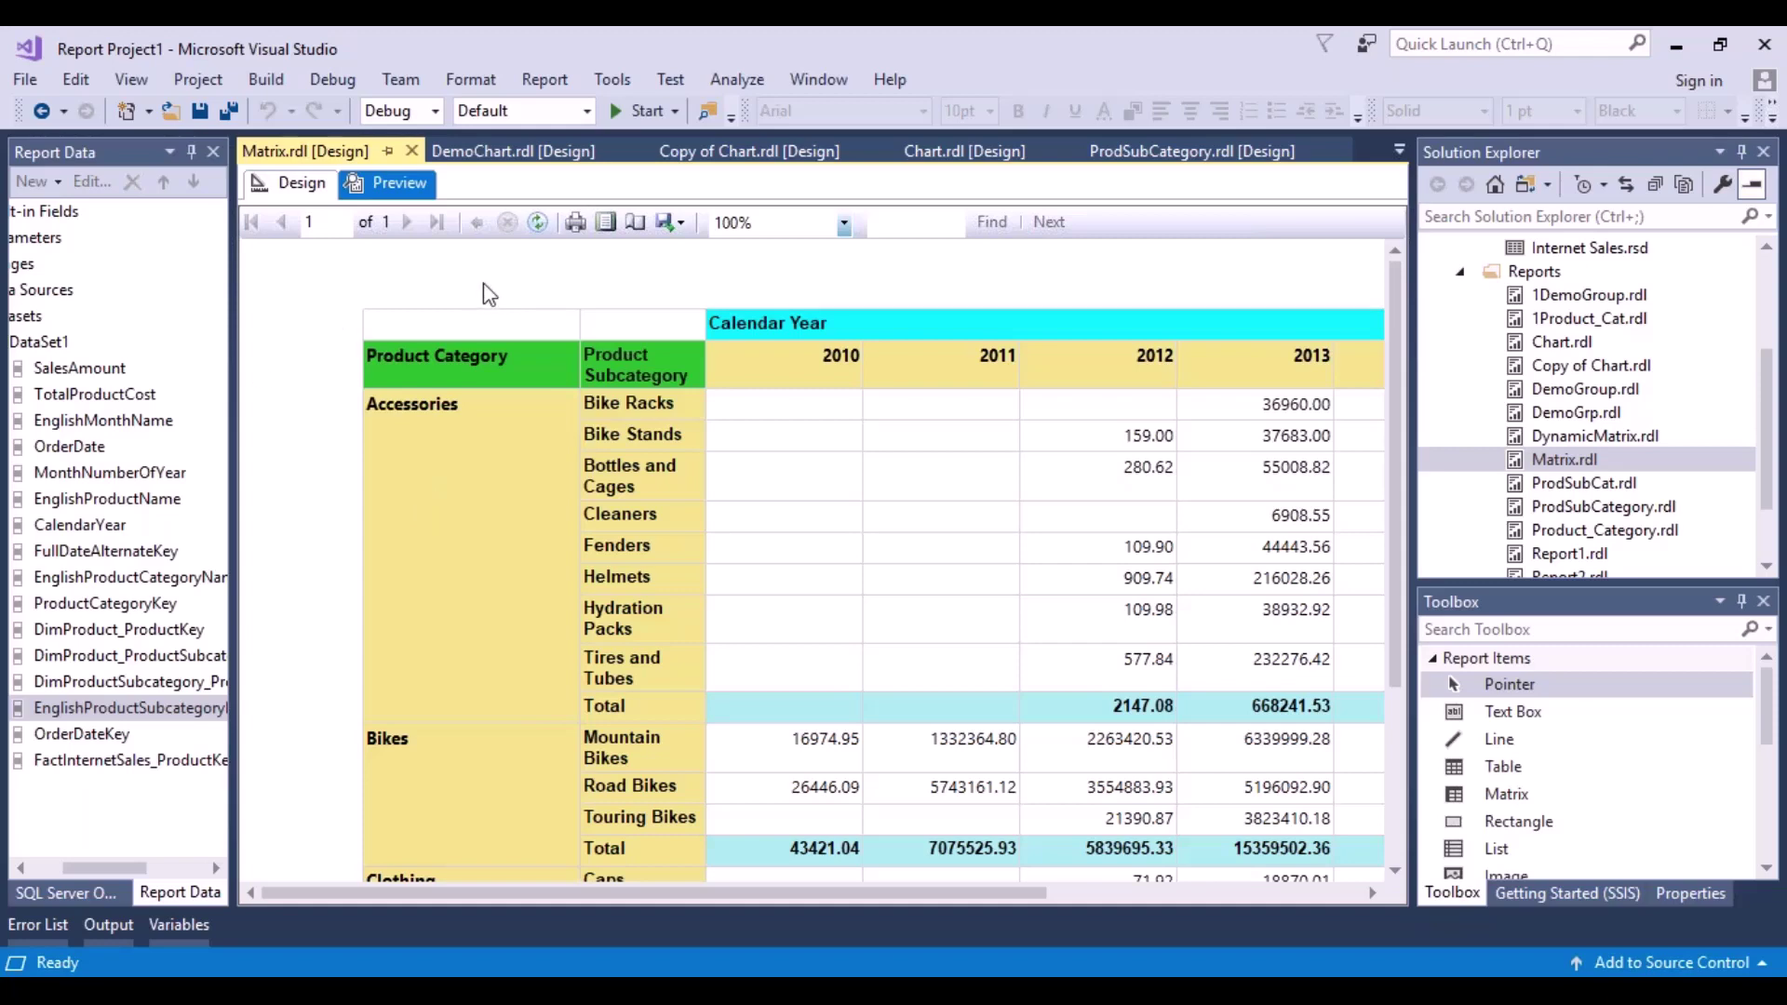
- Open the DynamicMatrix.rdl report in design view and review the fields of its DataSet1 dataset
click(301, 184)
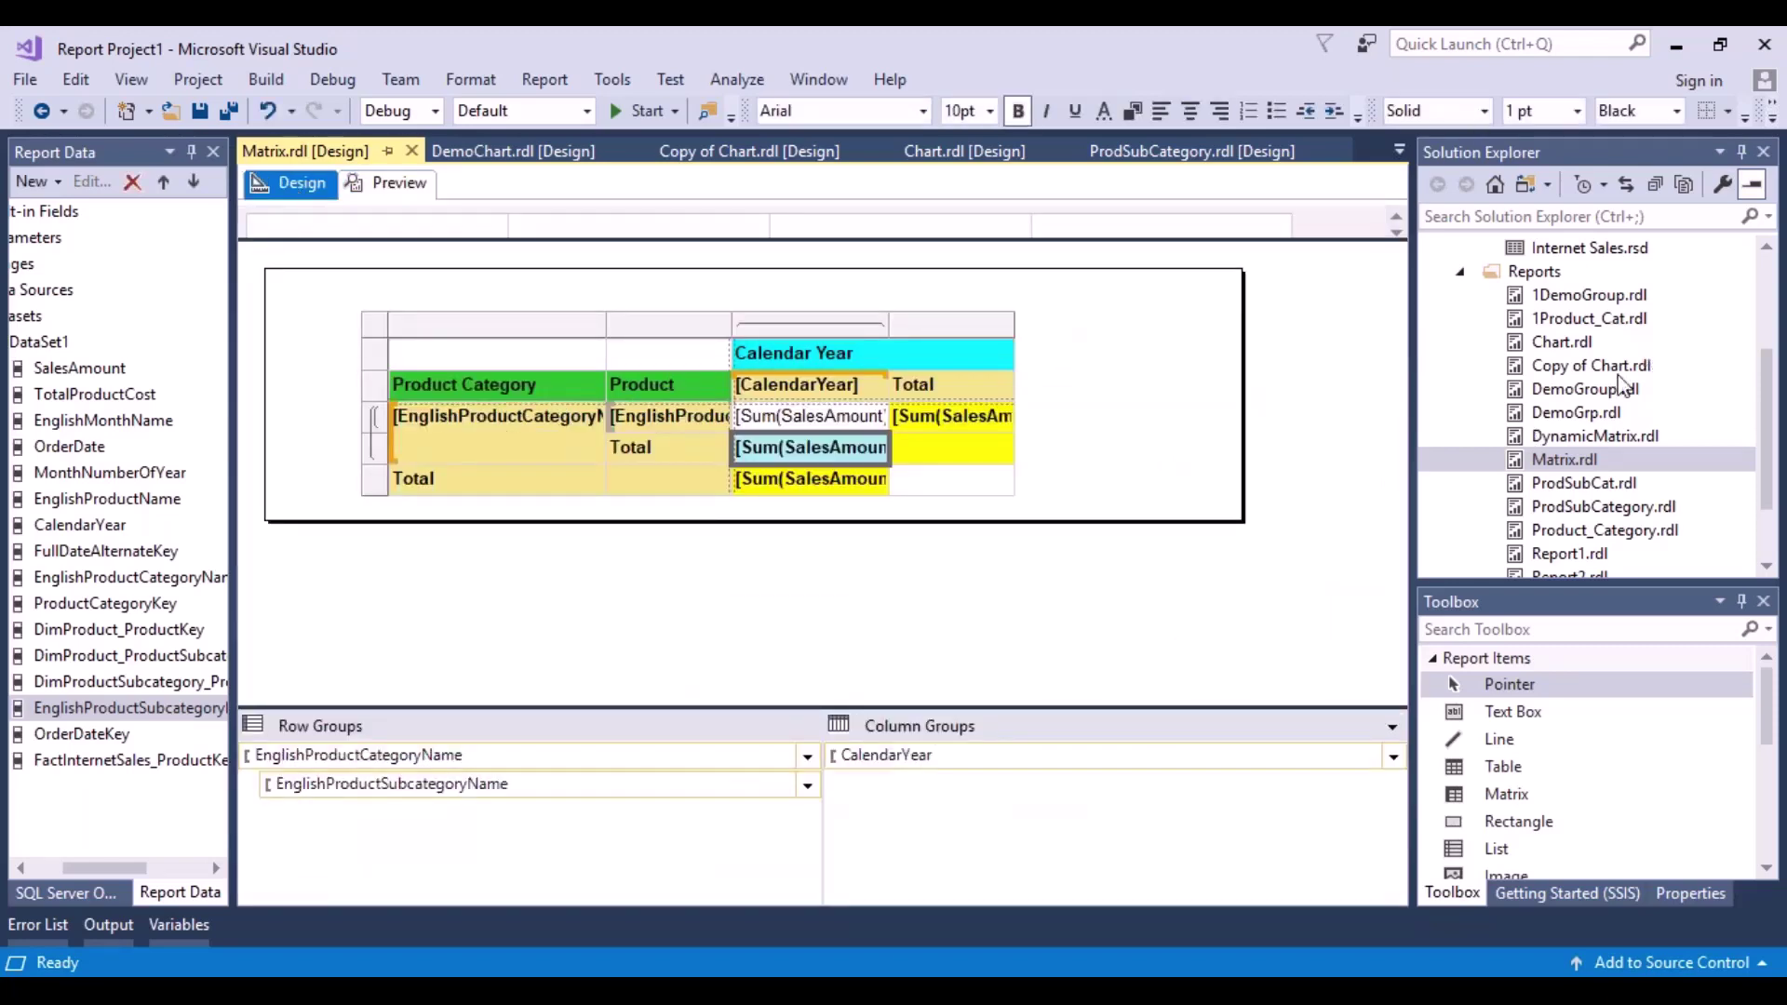
double_click(1627, 437)
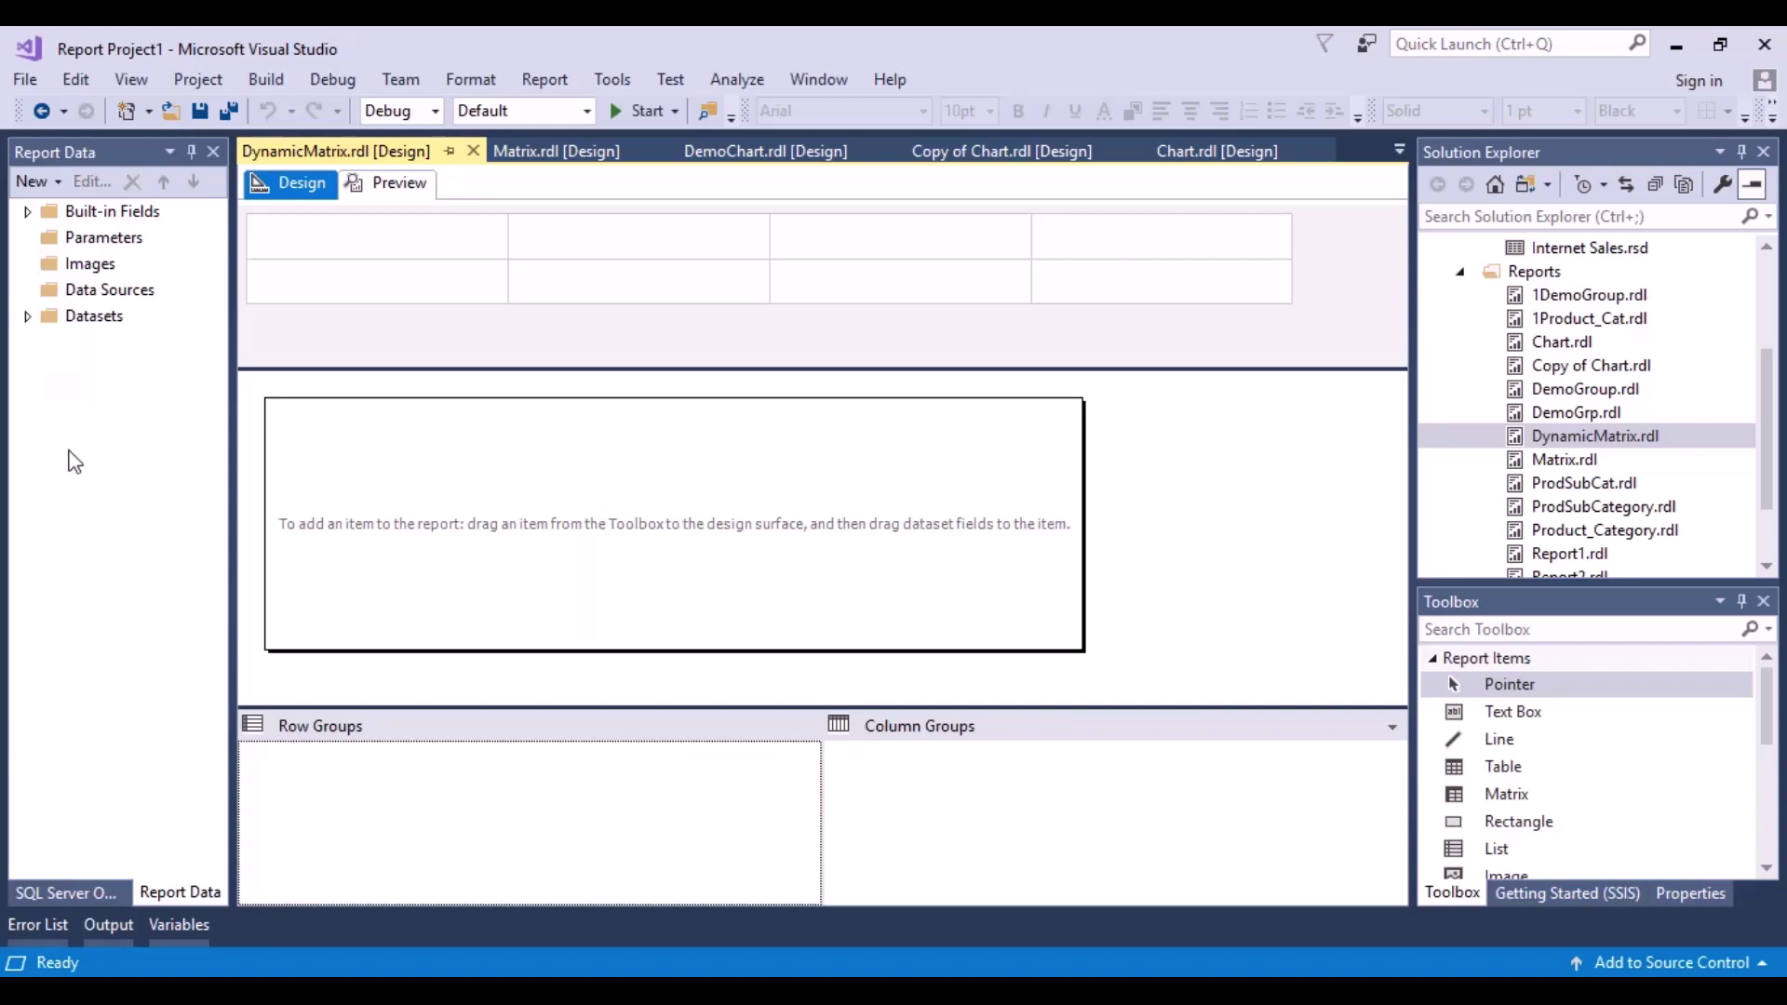
click(27, 317)
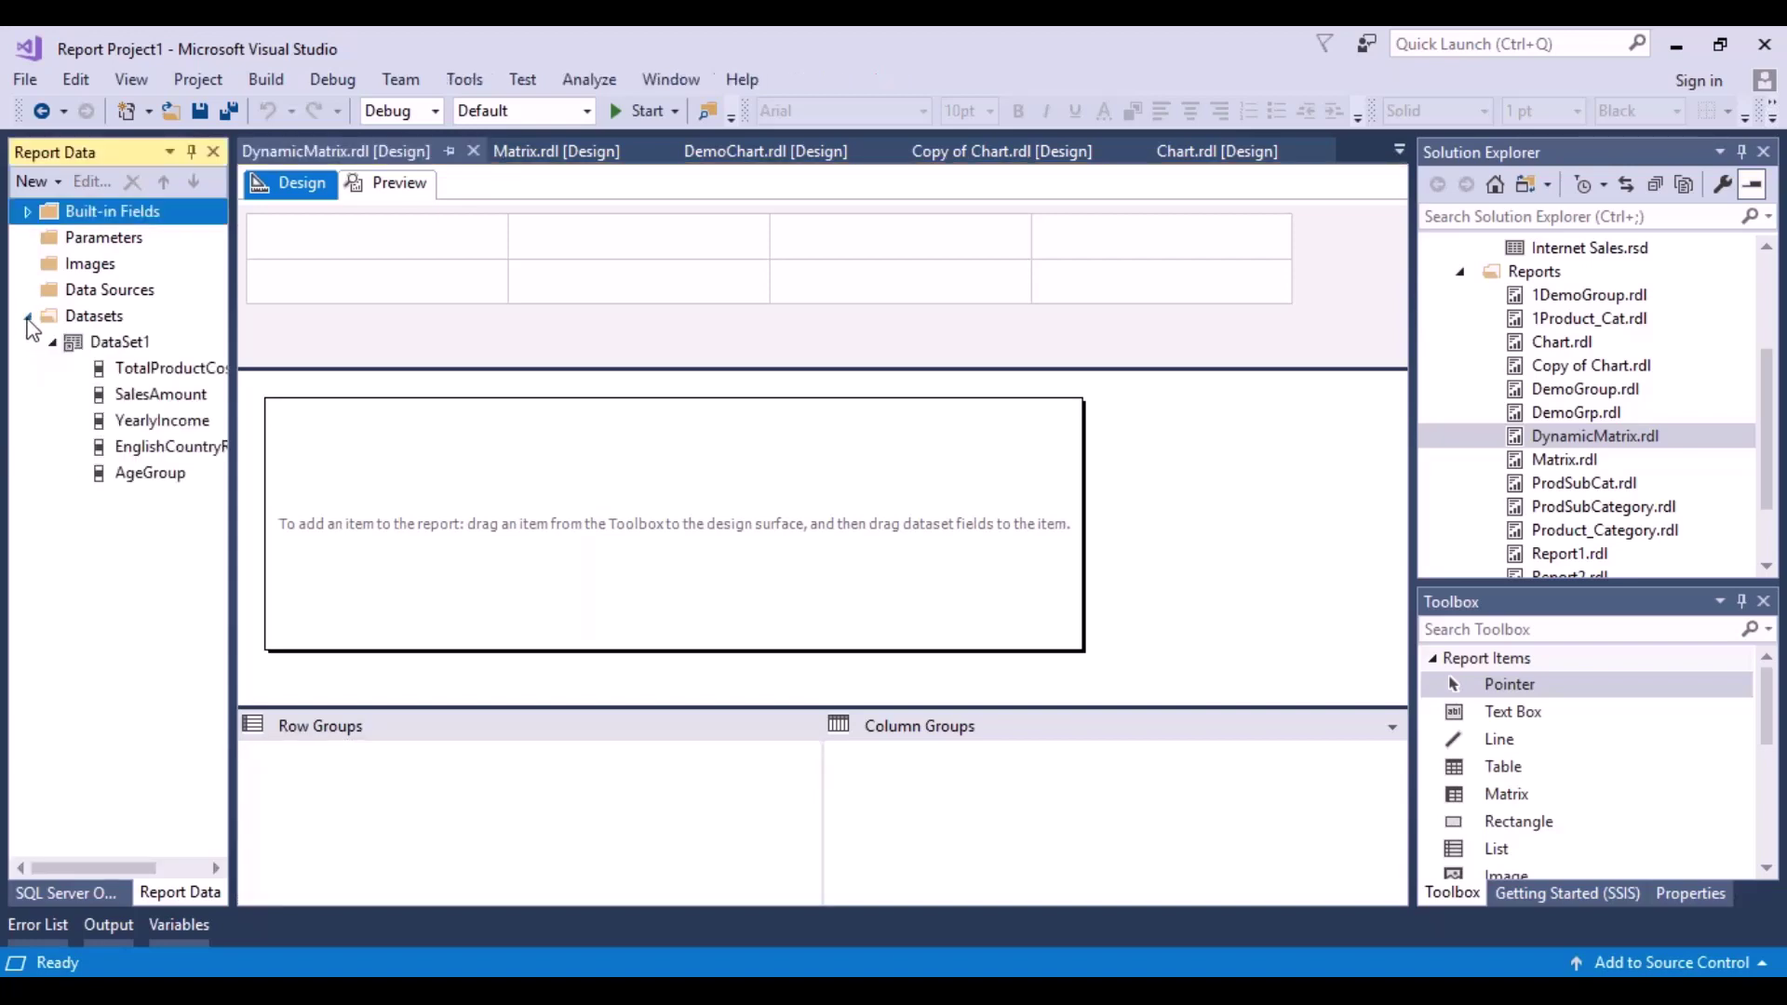
drag(59, 867, 102, 869)
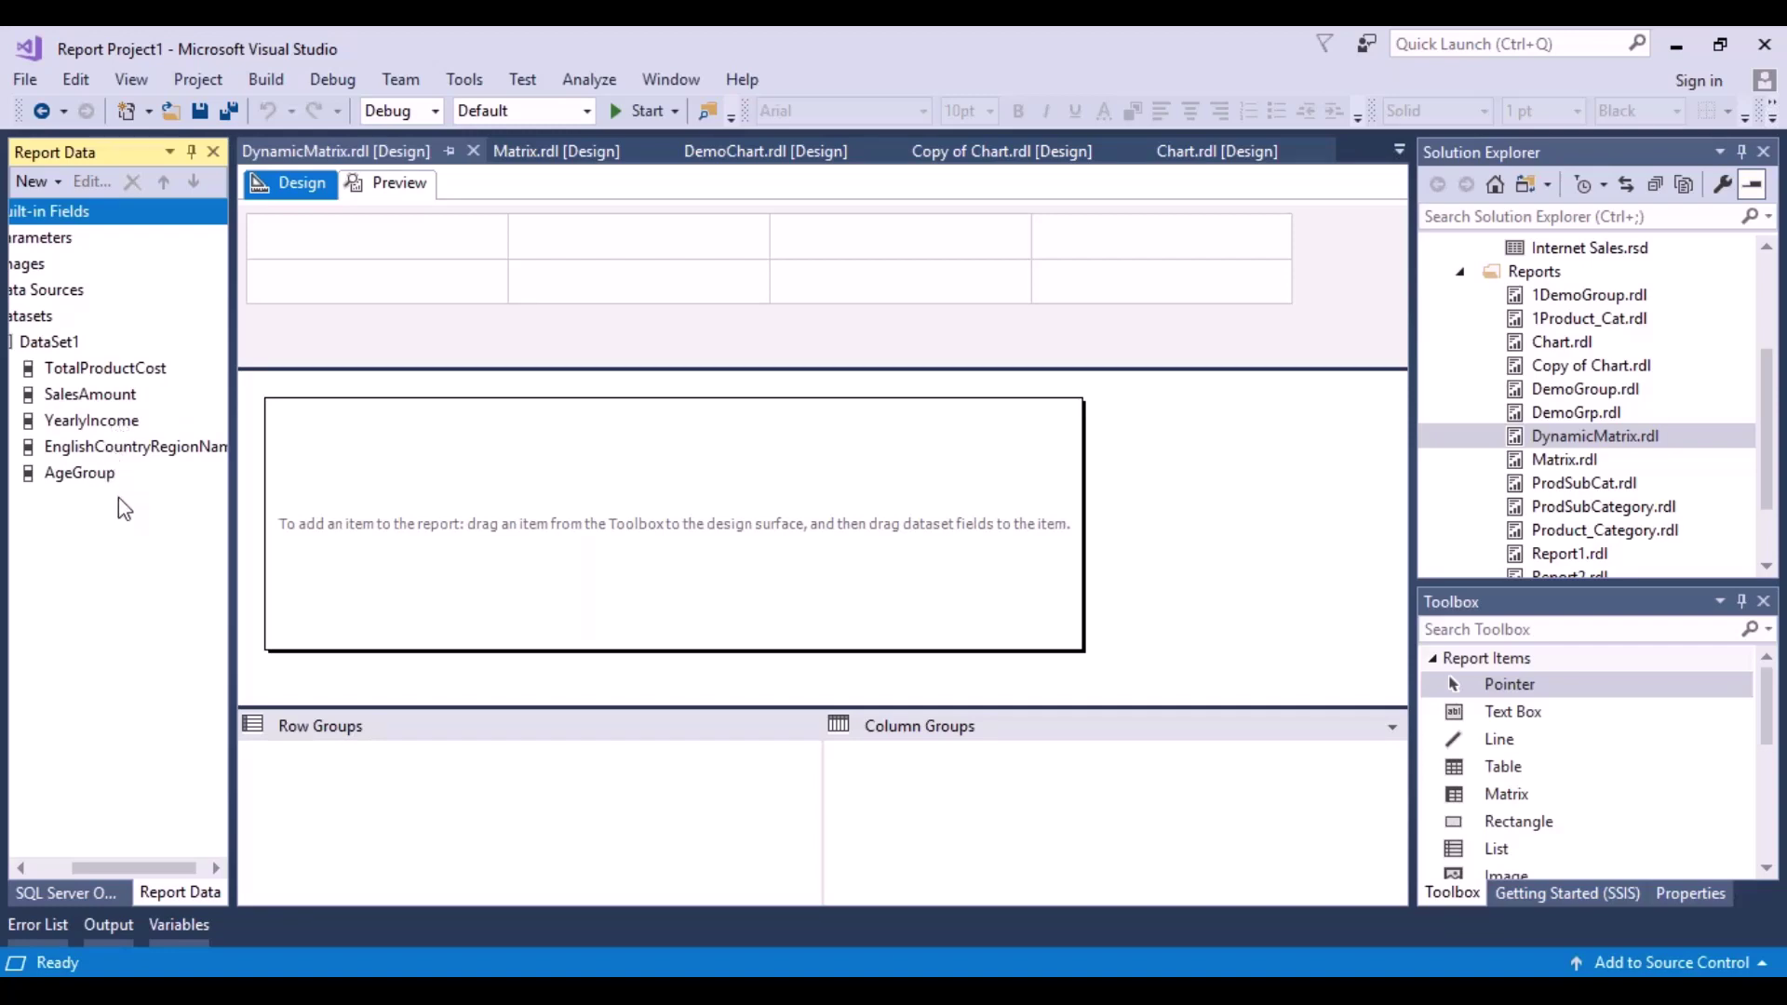
click(74, 474)
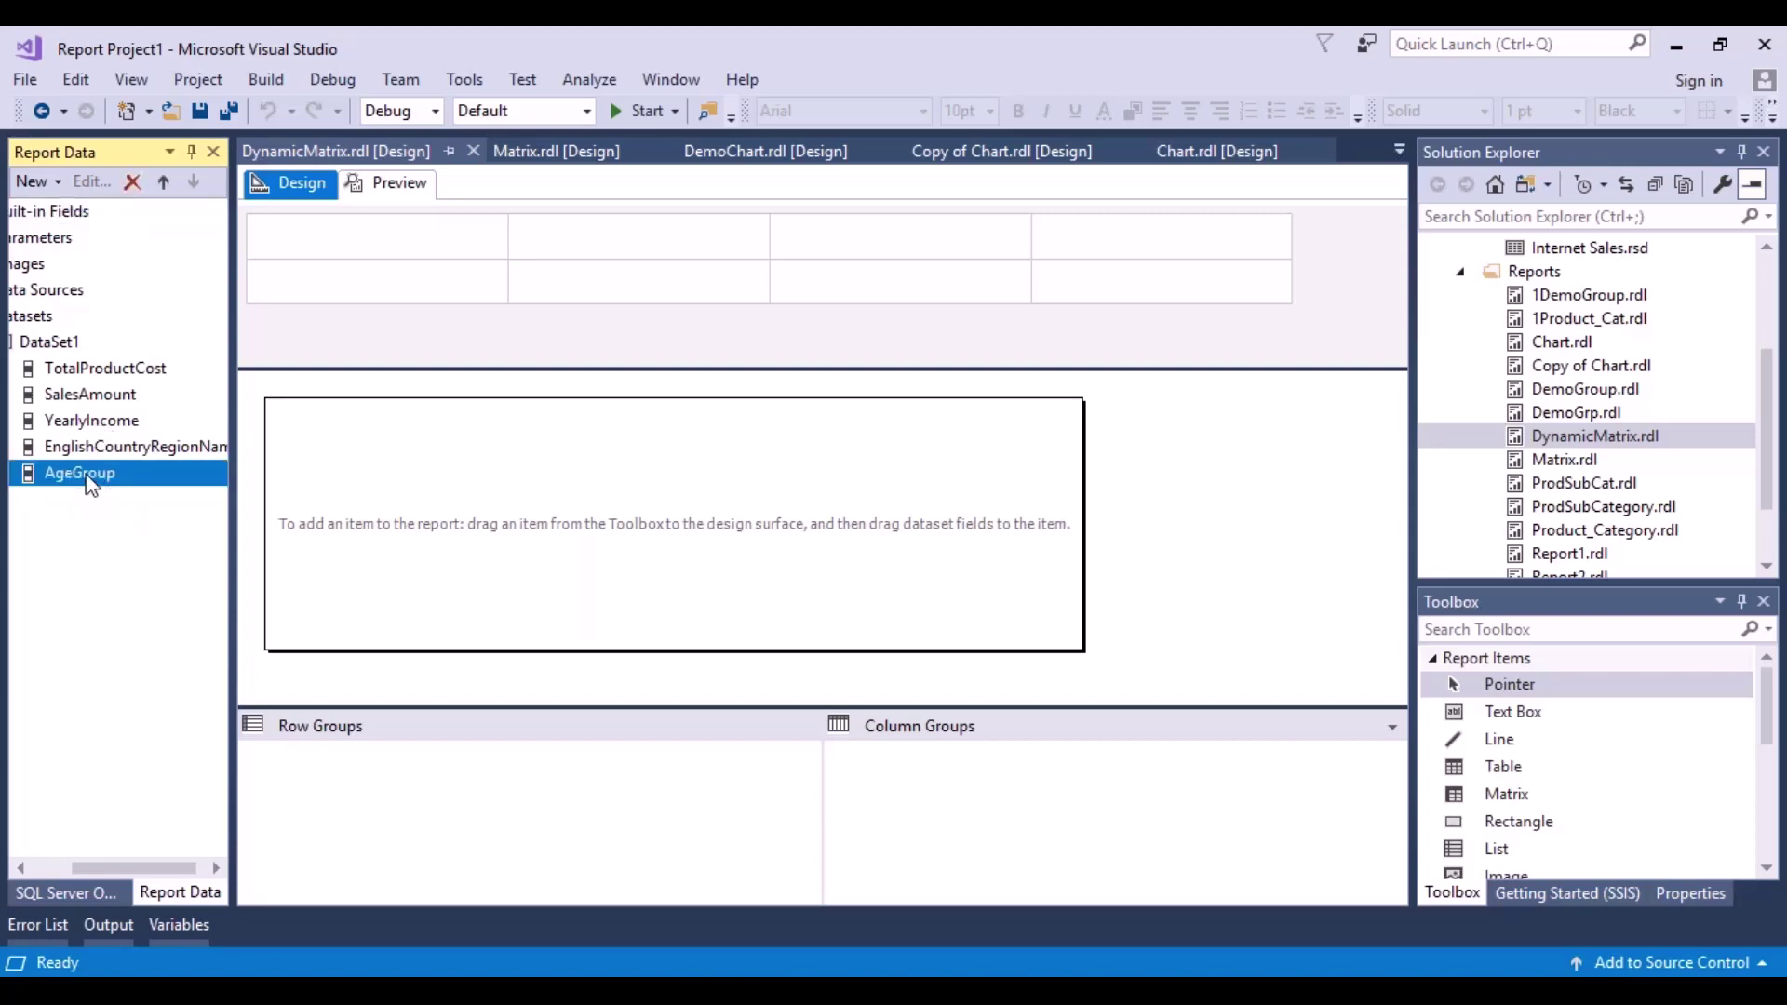
click(127, 451)
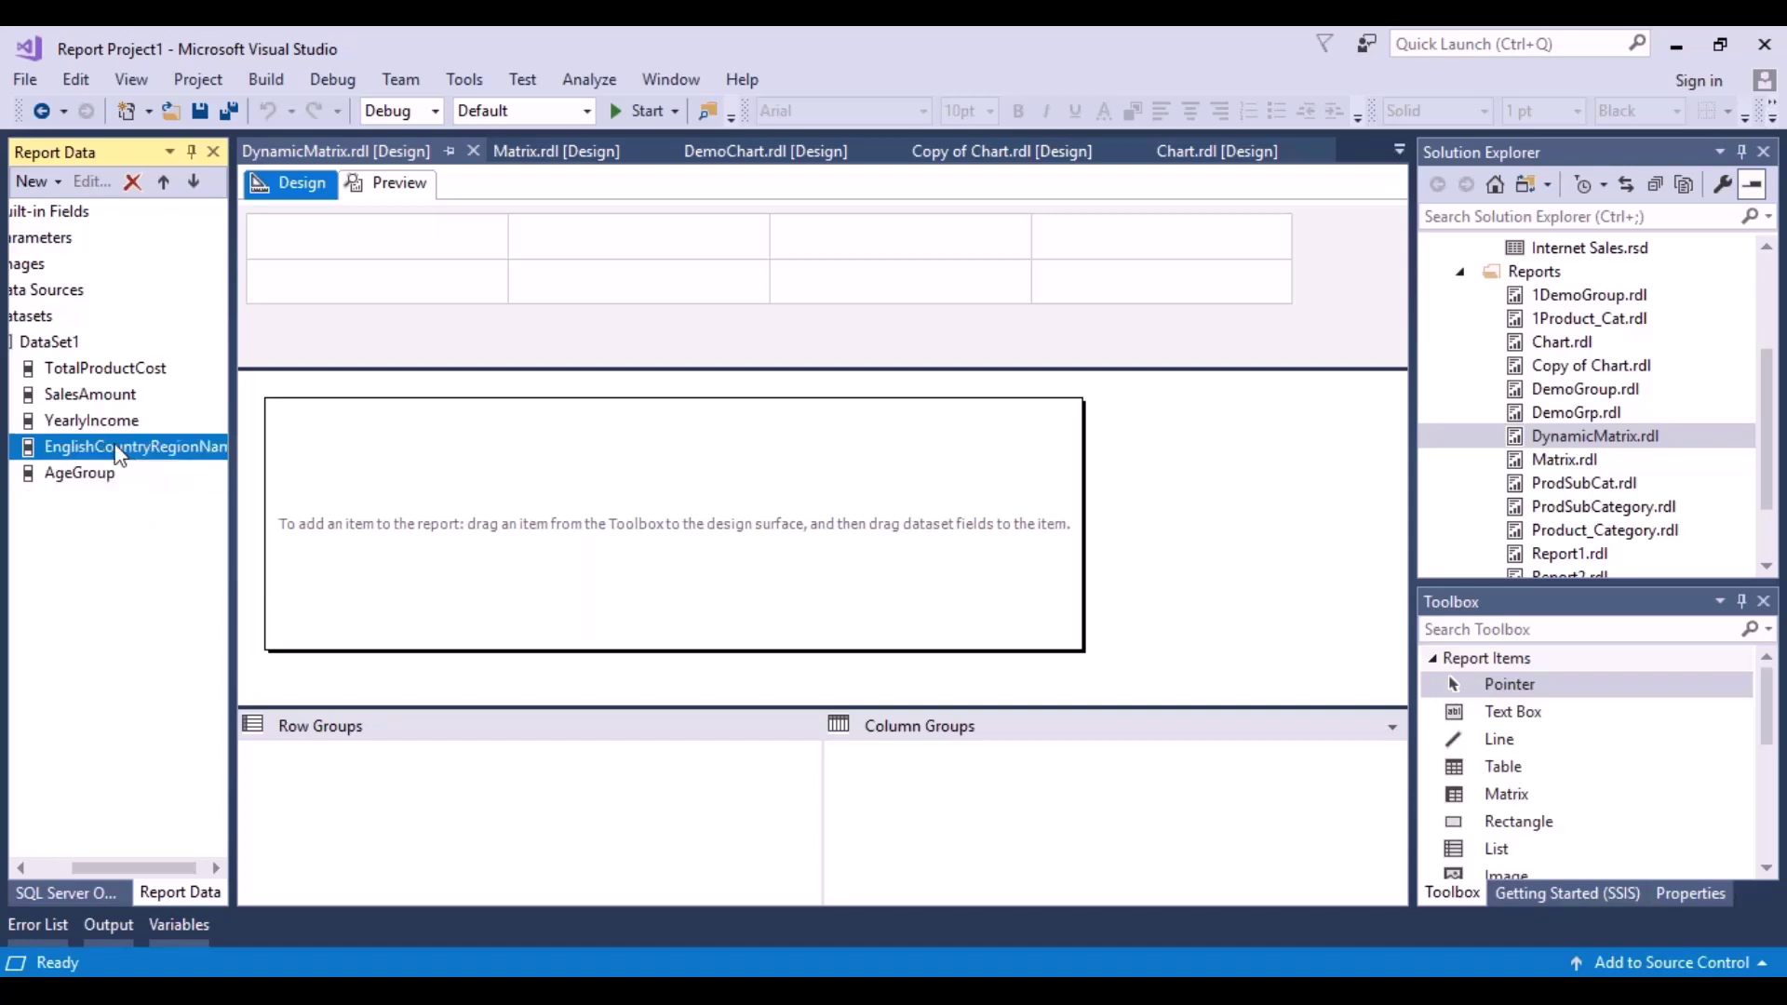
click(109, 425)
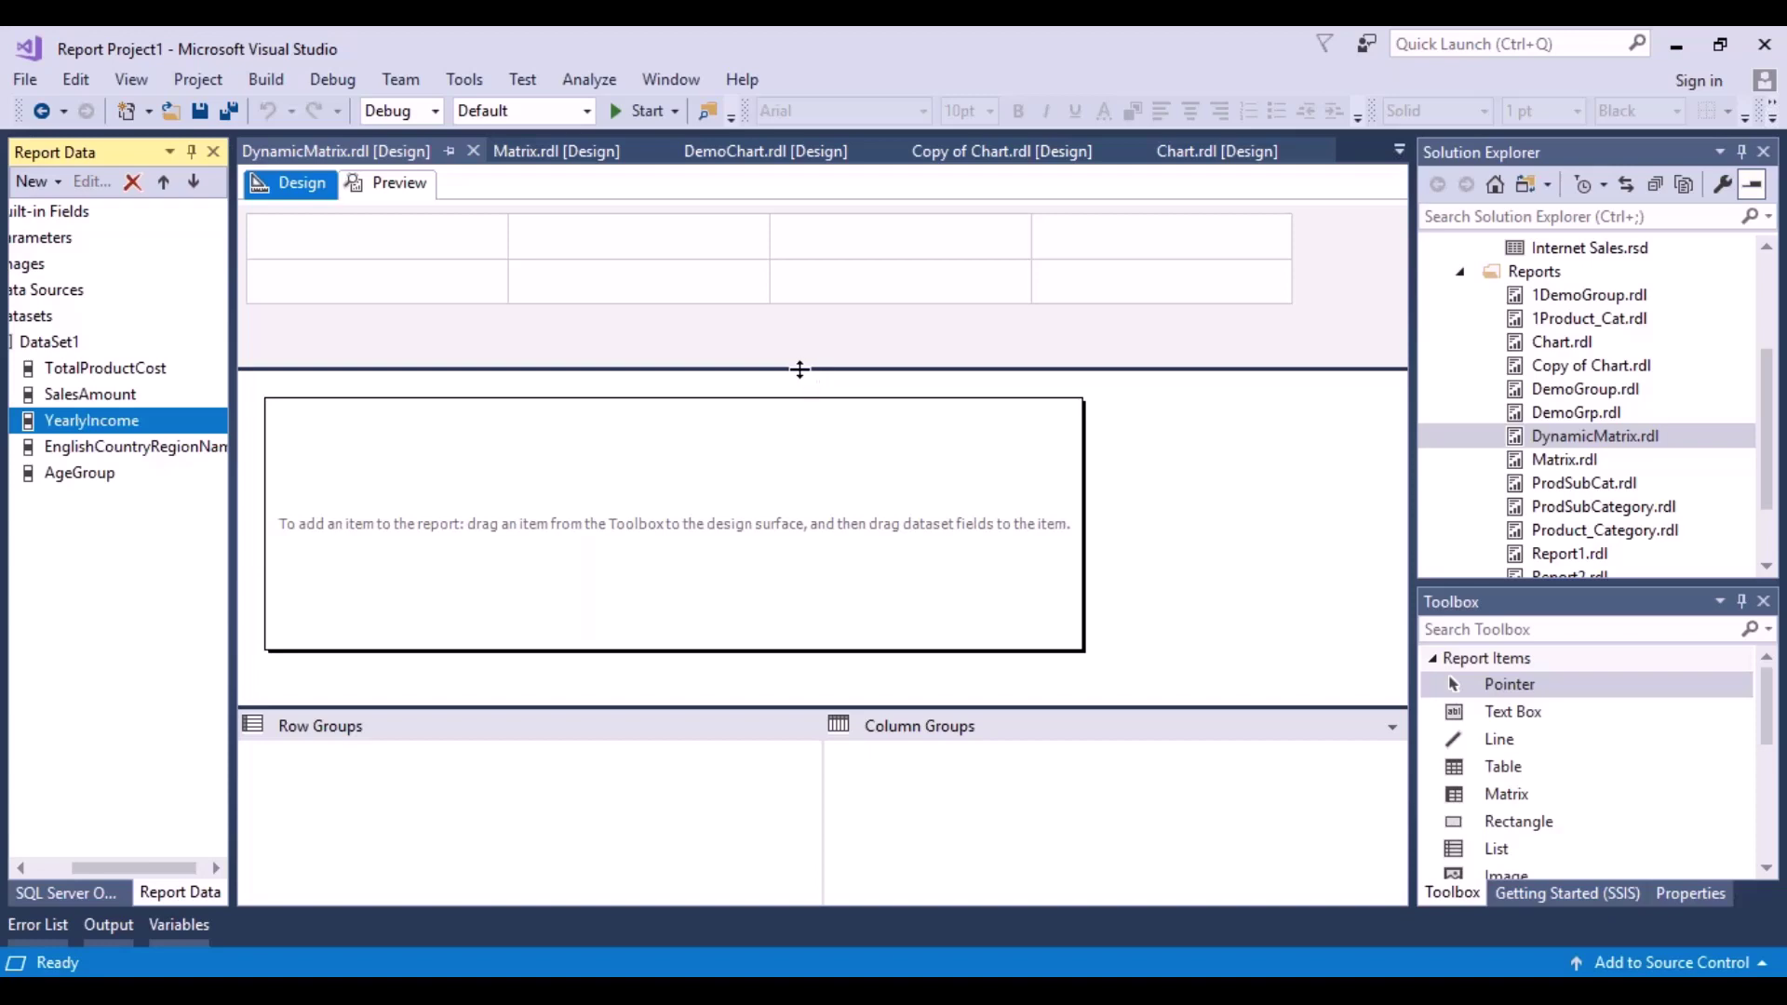
- Shrink the parameter area, insert a matrix in the report body and enlarge the body around it
drag(799, 369, 806, 244)
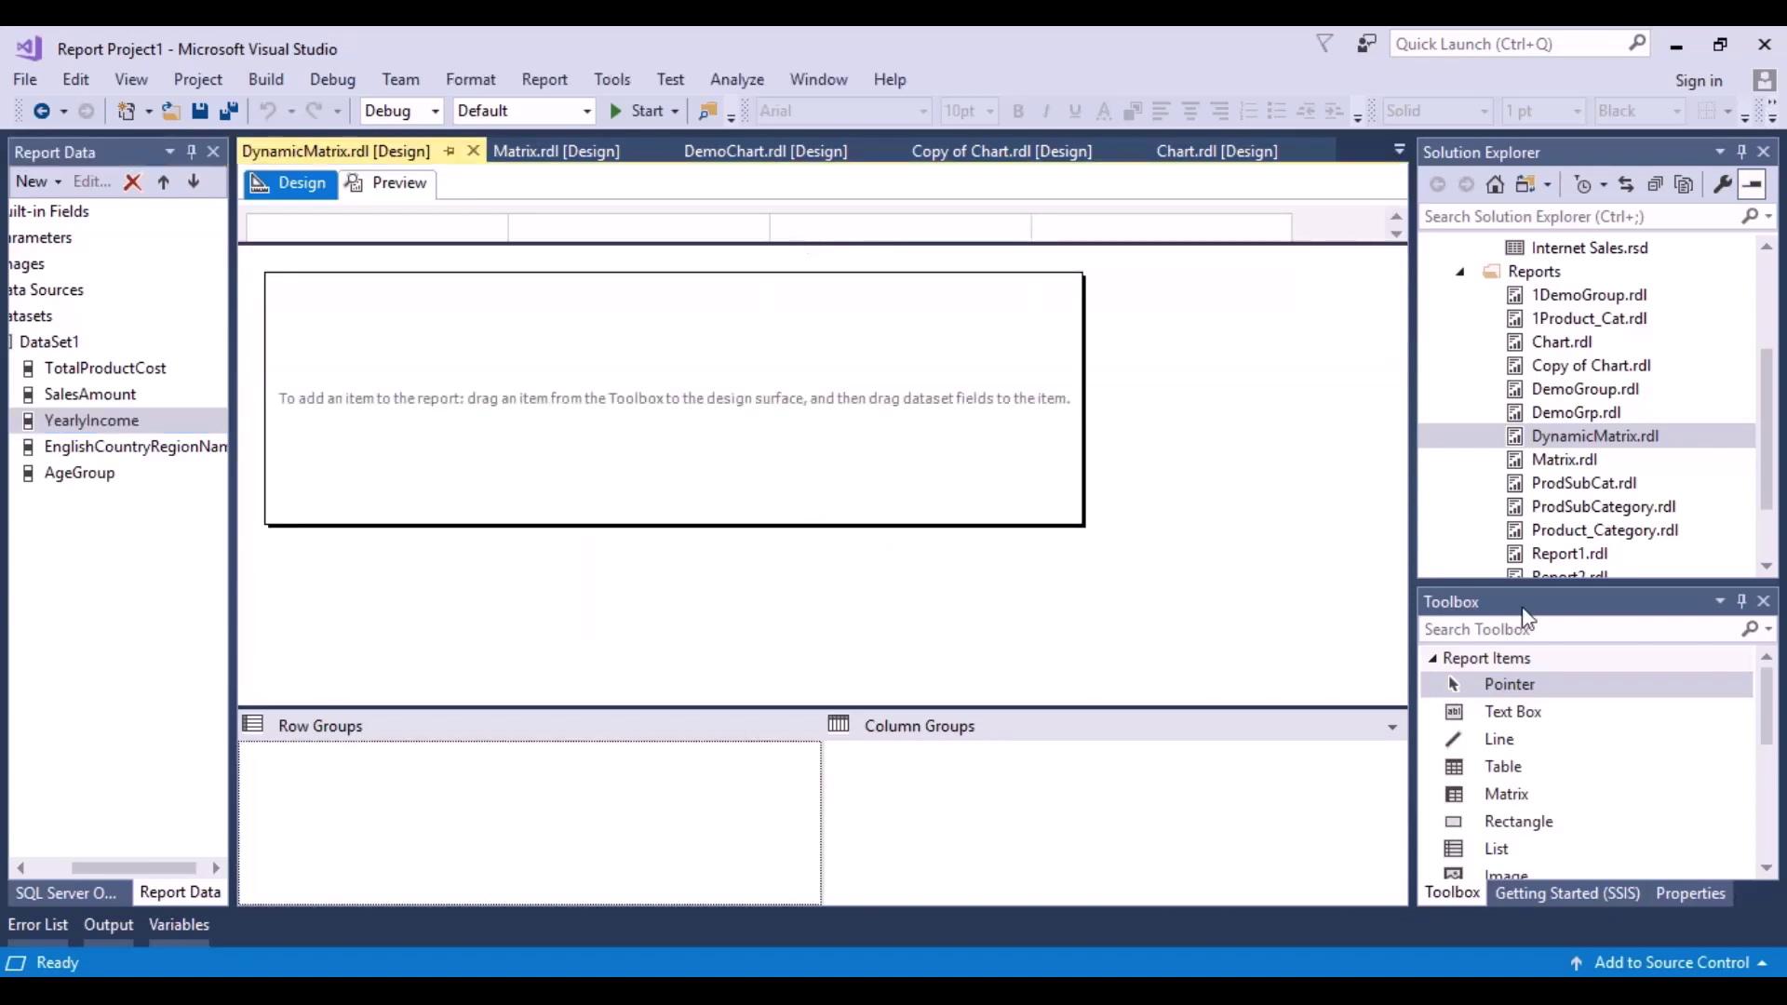
click(1538, 804)
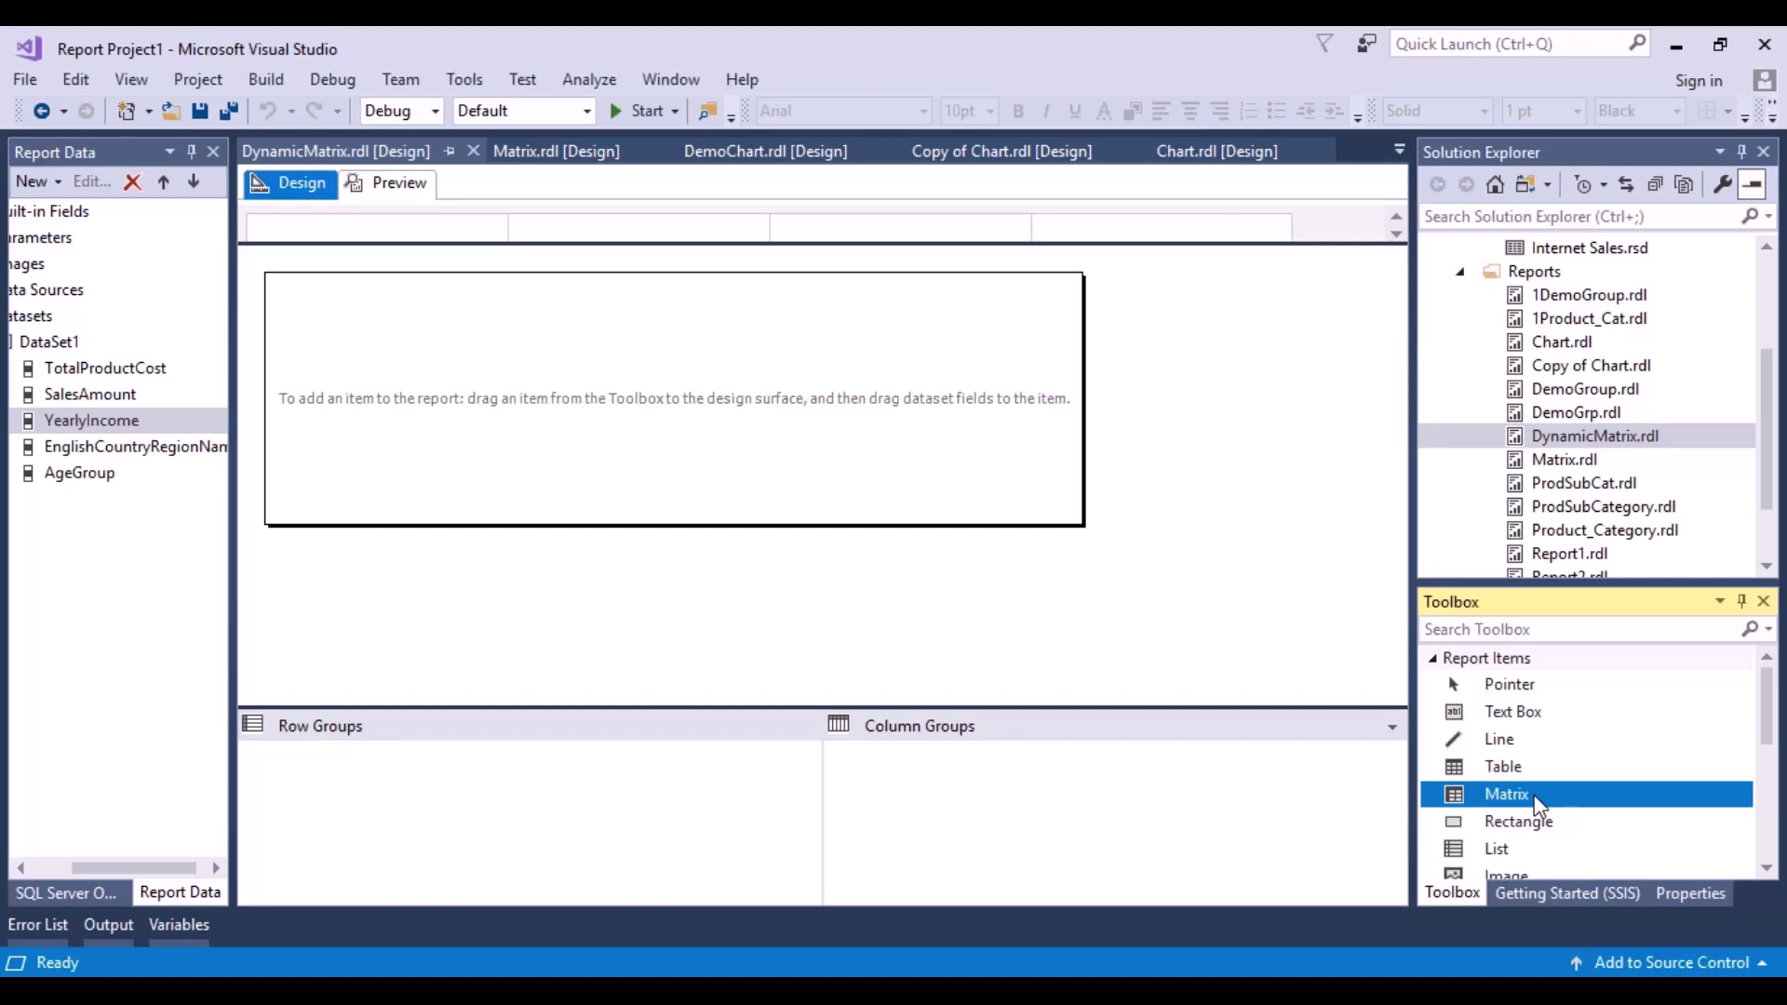
drag(1537, 804, 556, 375)
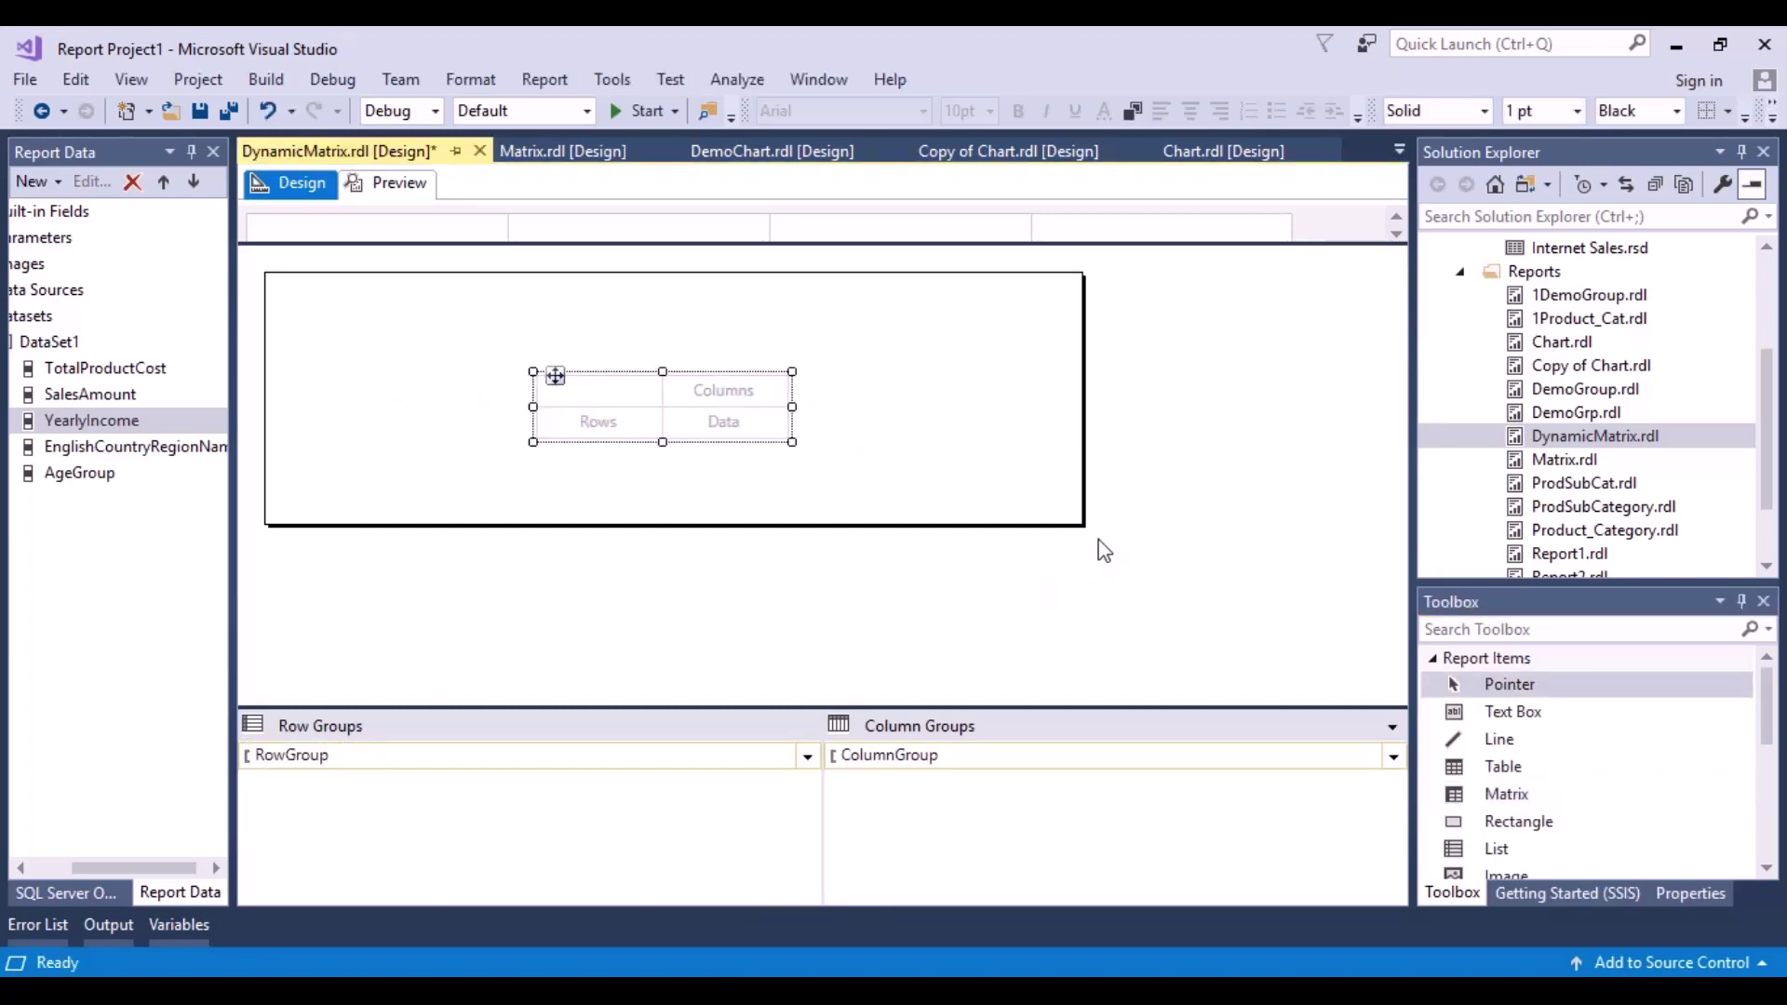
drag(1080, 524, 1332, 688)
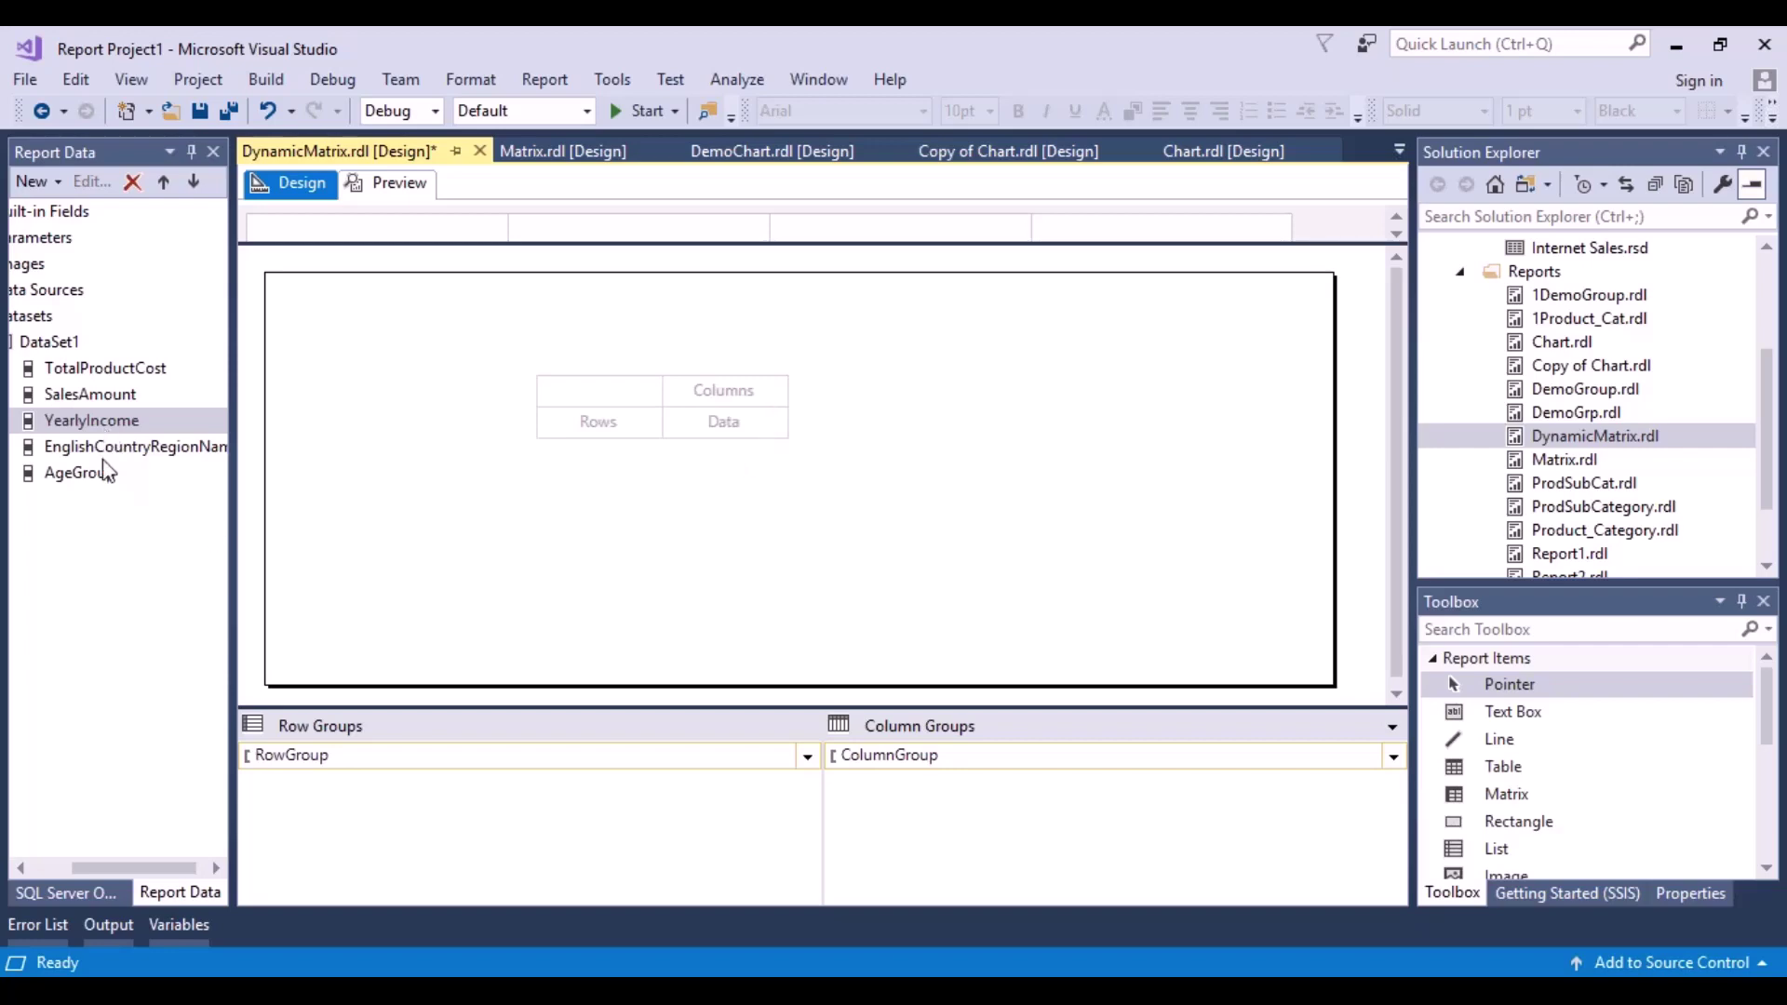
- Assign AgeGroup to the matrix rows, EnglishCountryRegionName to the columns and SalesAmount to the data cell, and check the report preview
drag(96, 475, 554, 433)
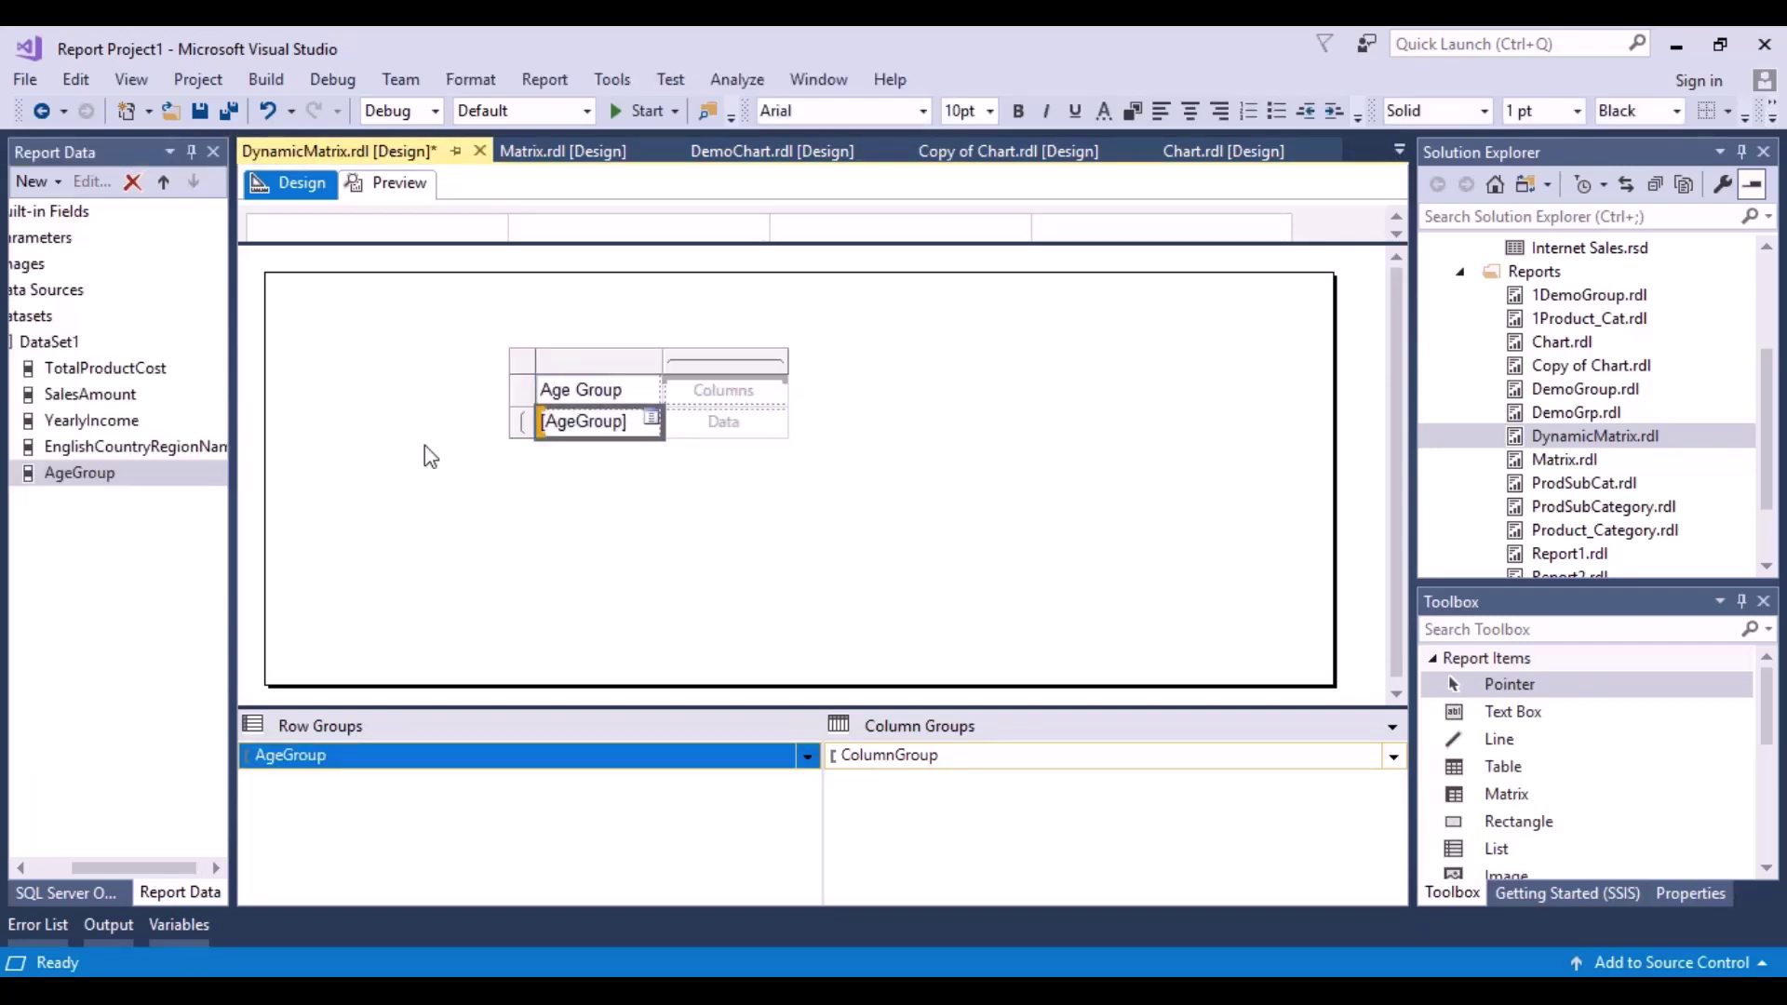
drag(106, 446, 709, 395)
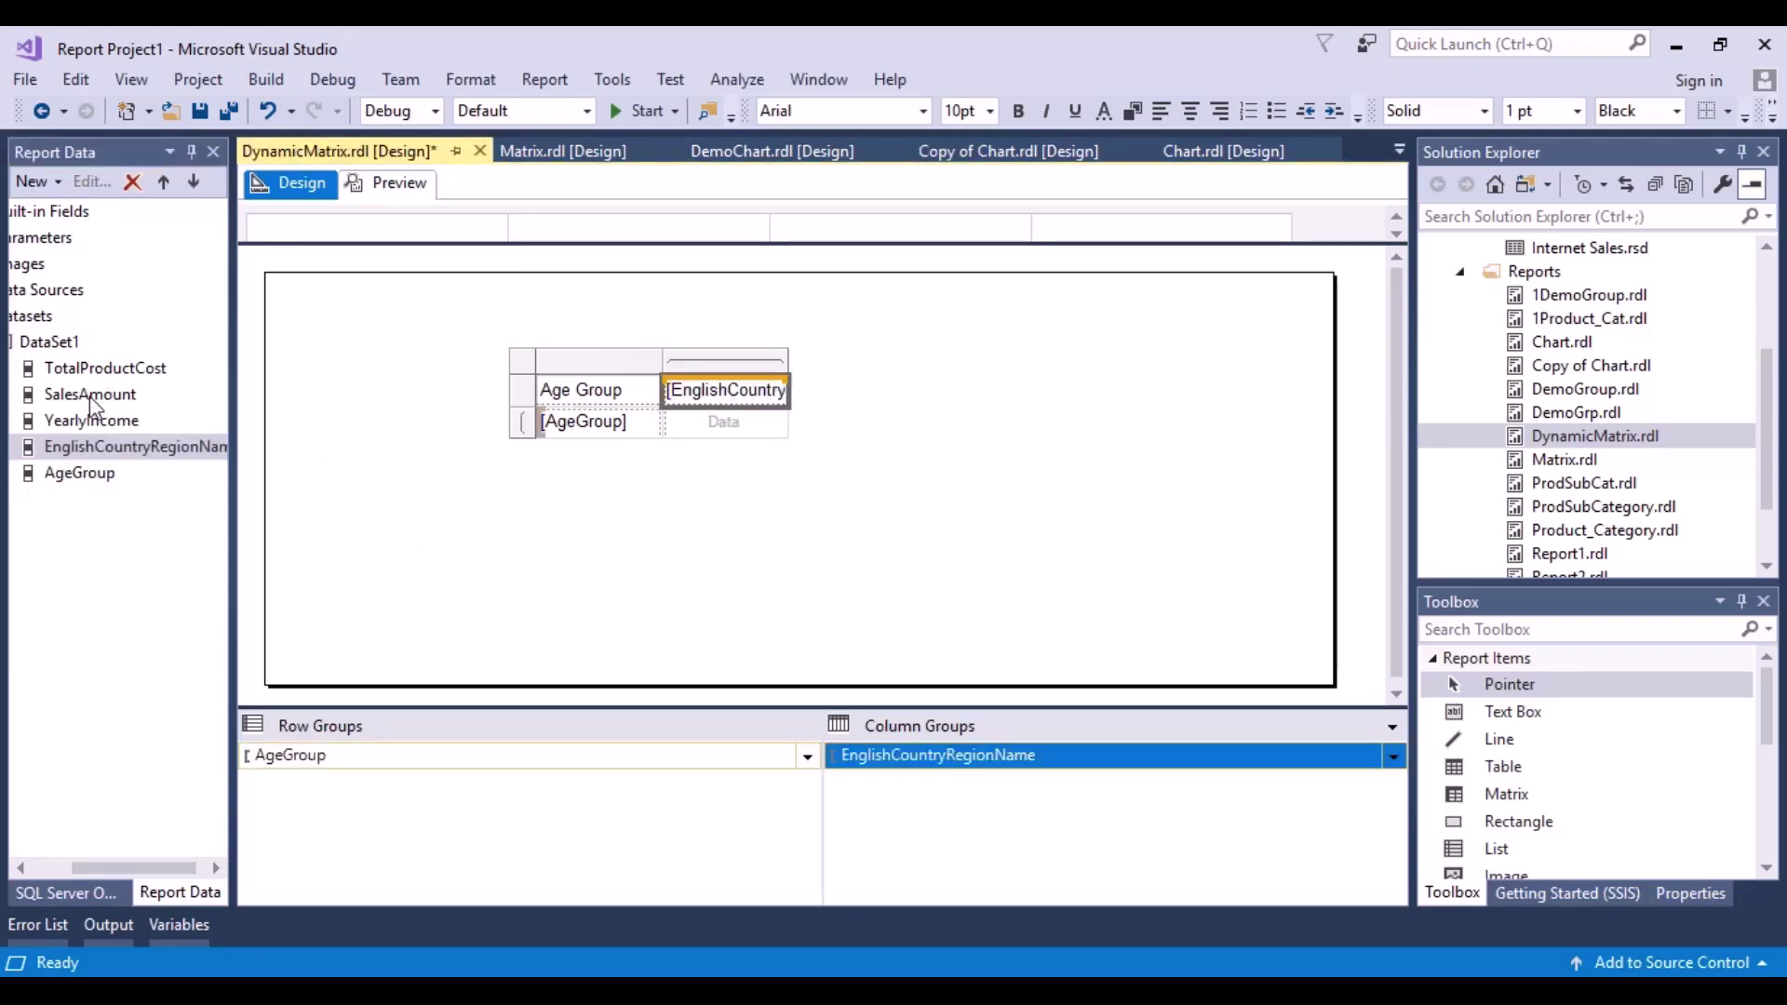
drag(90, 394, 732, 422)
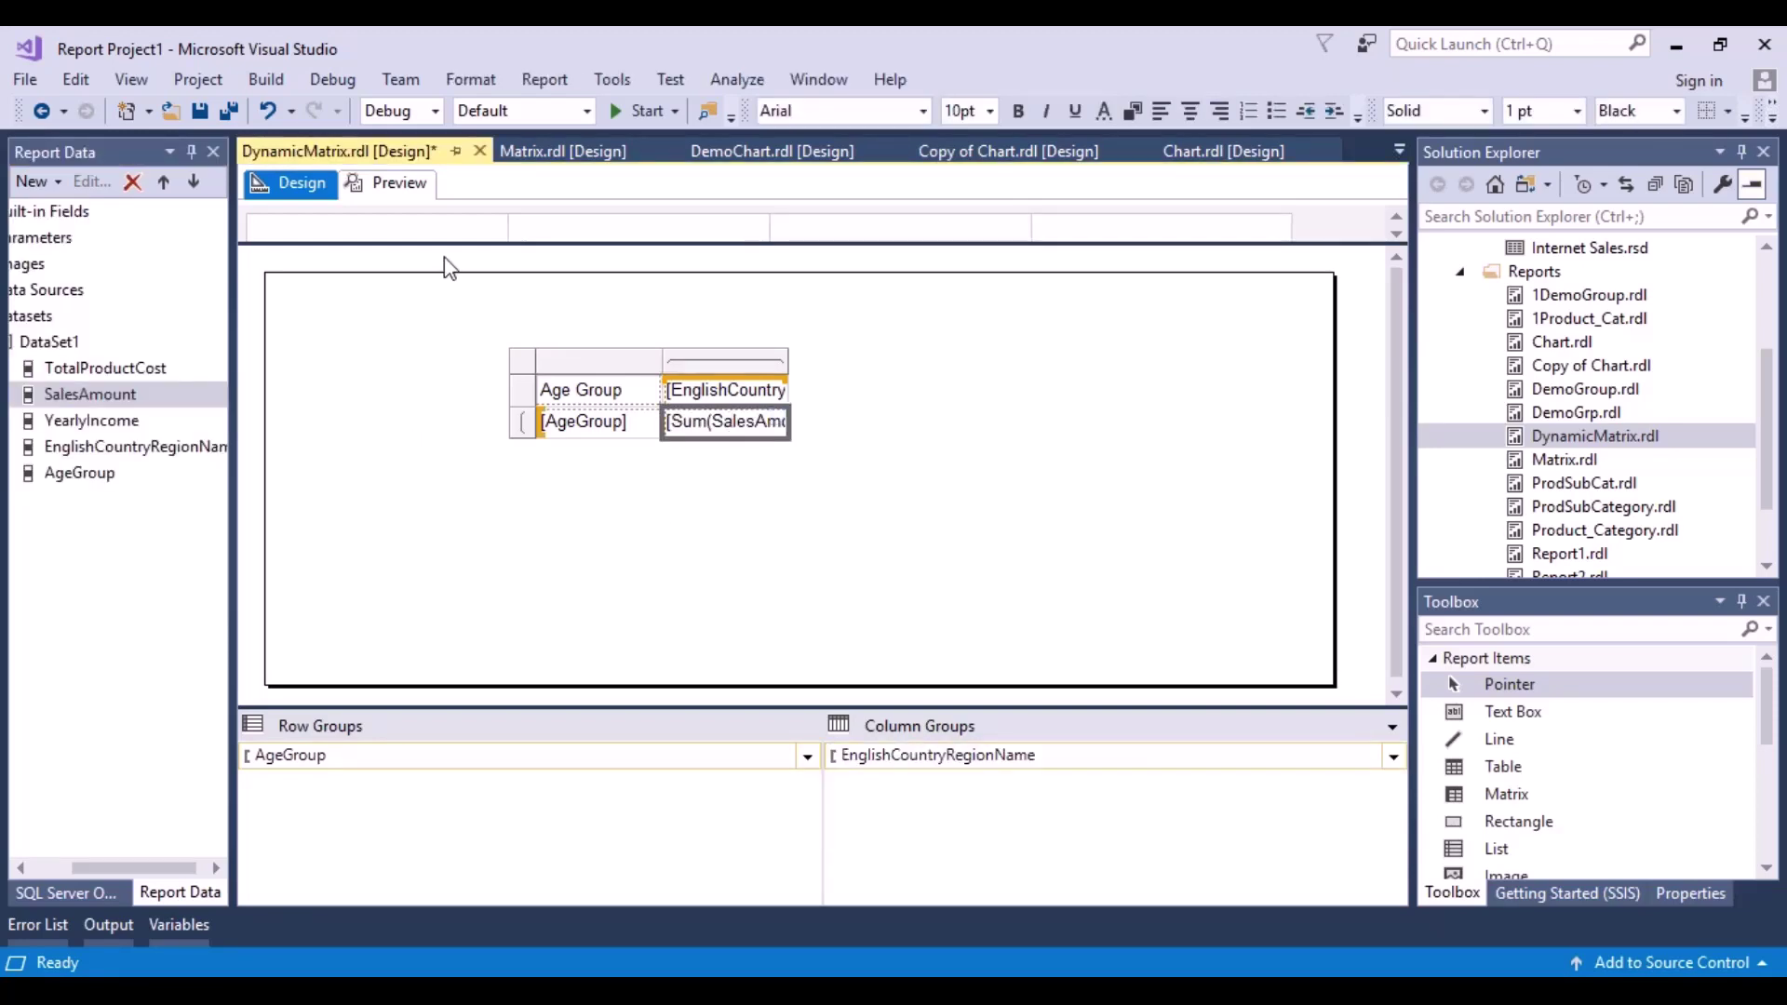
click(415, 186)
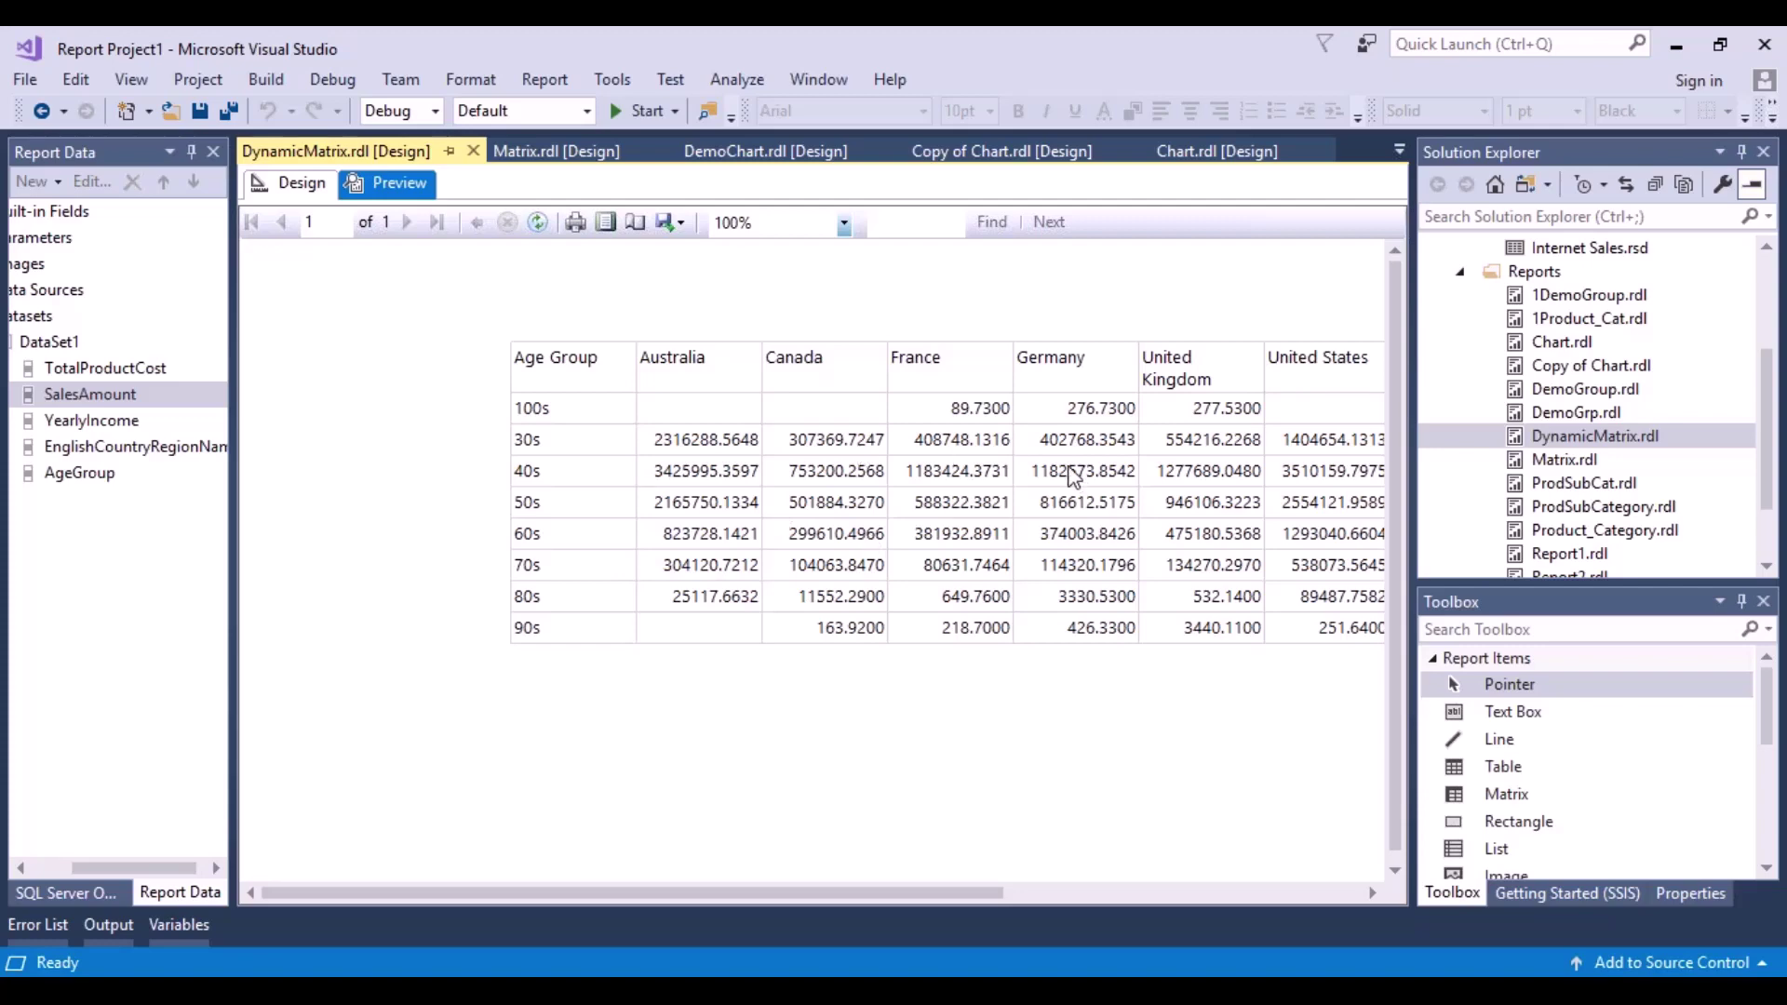
click(300, 186)
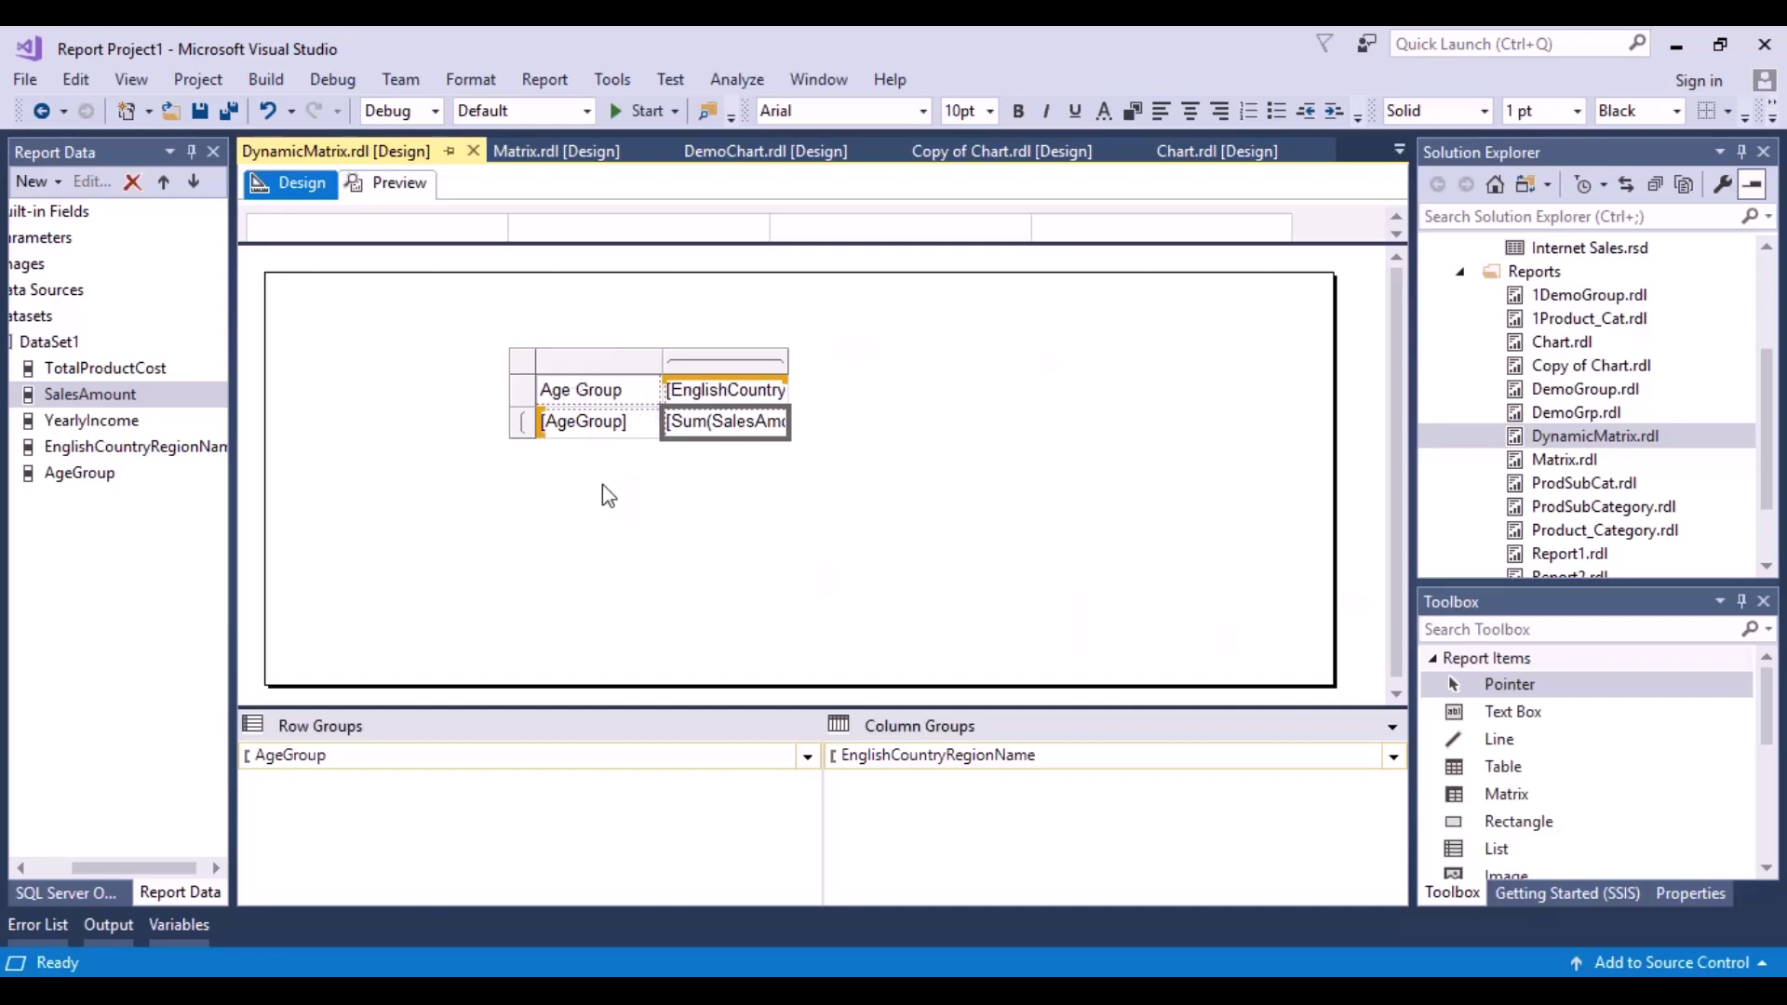
- Add a new report parameter and name it paramRowGroup
mouse_move(751, 393)
click(112, 875)
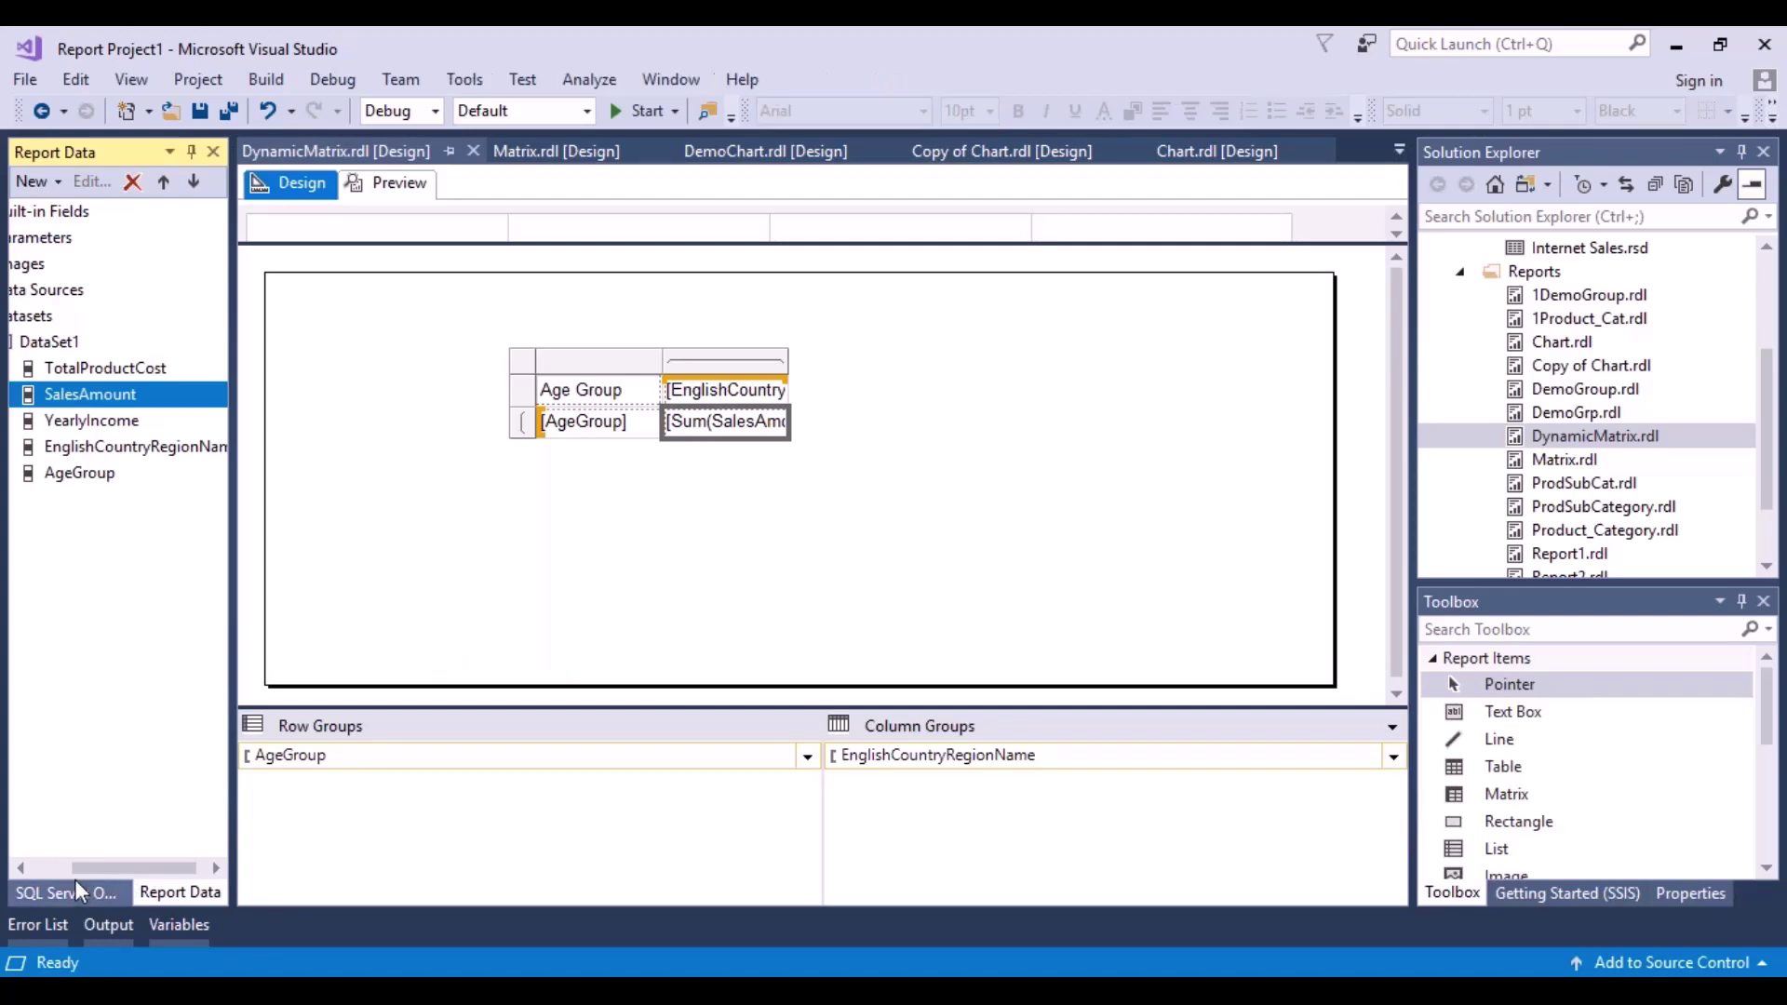
drag(123, 870, 80, 870)
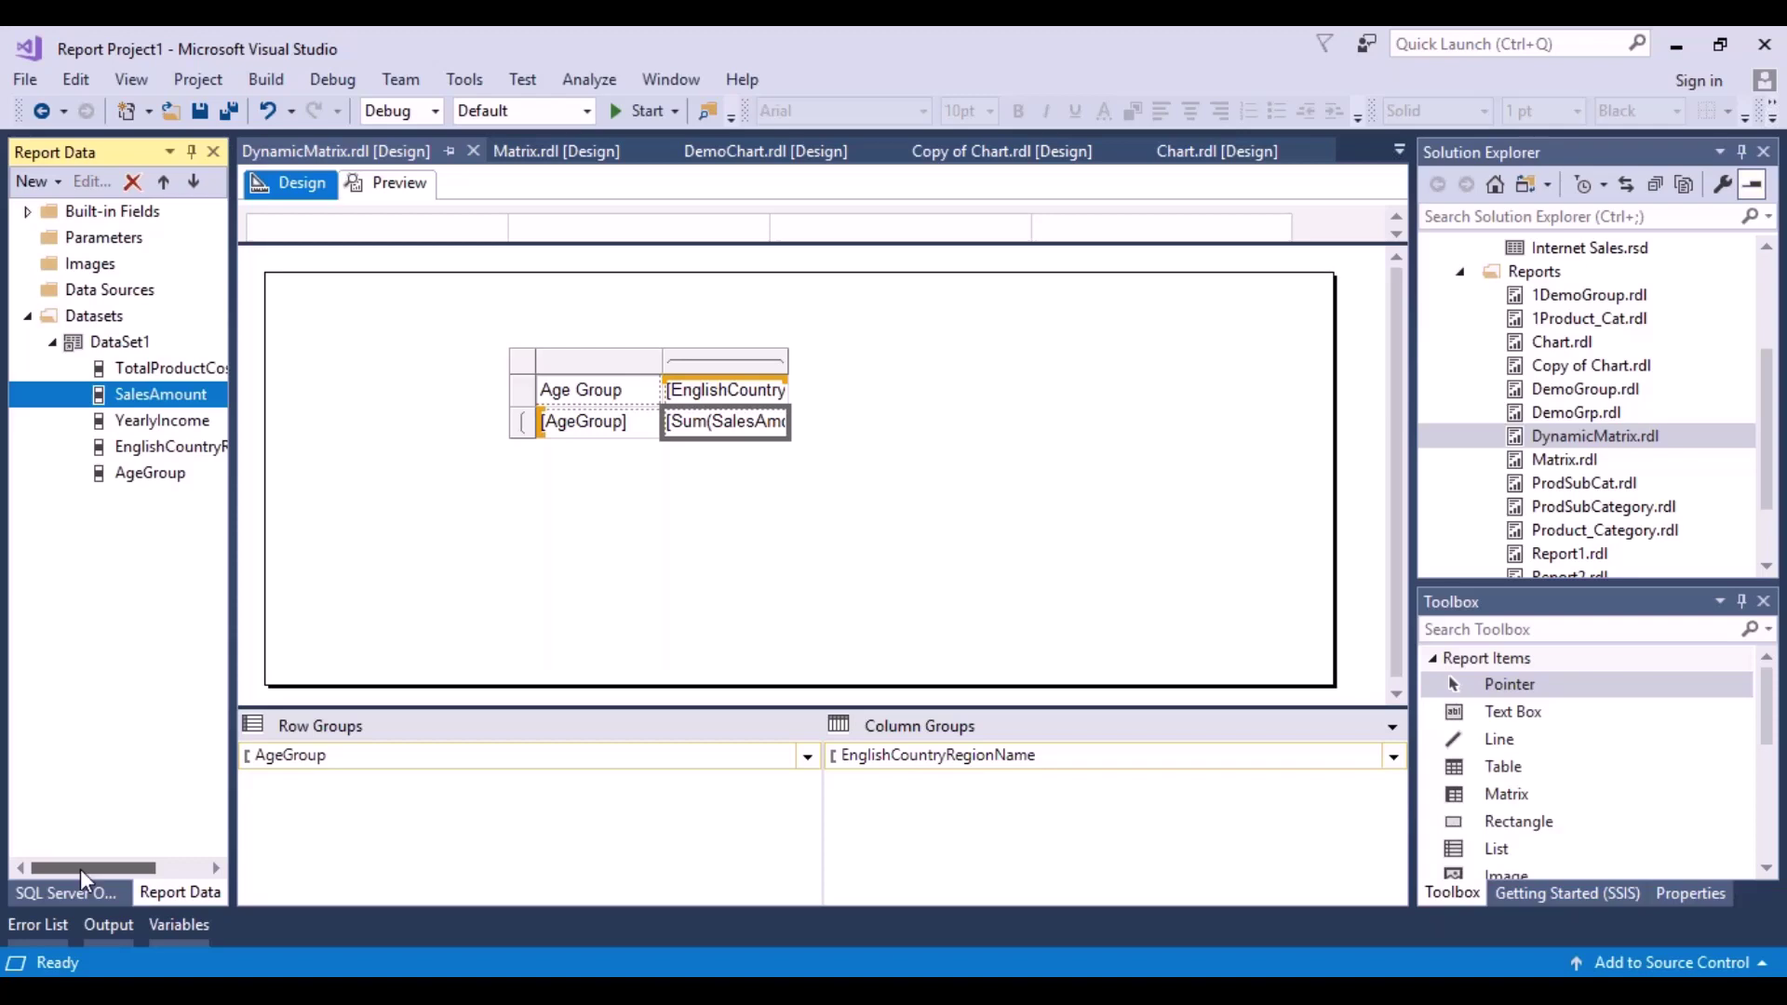
click(124, 244)
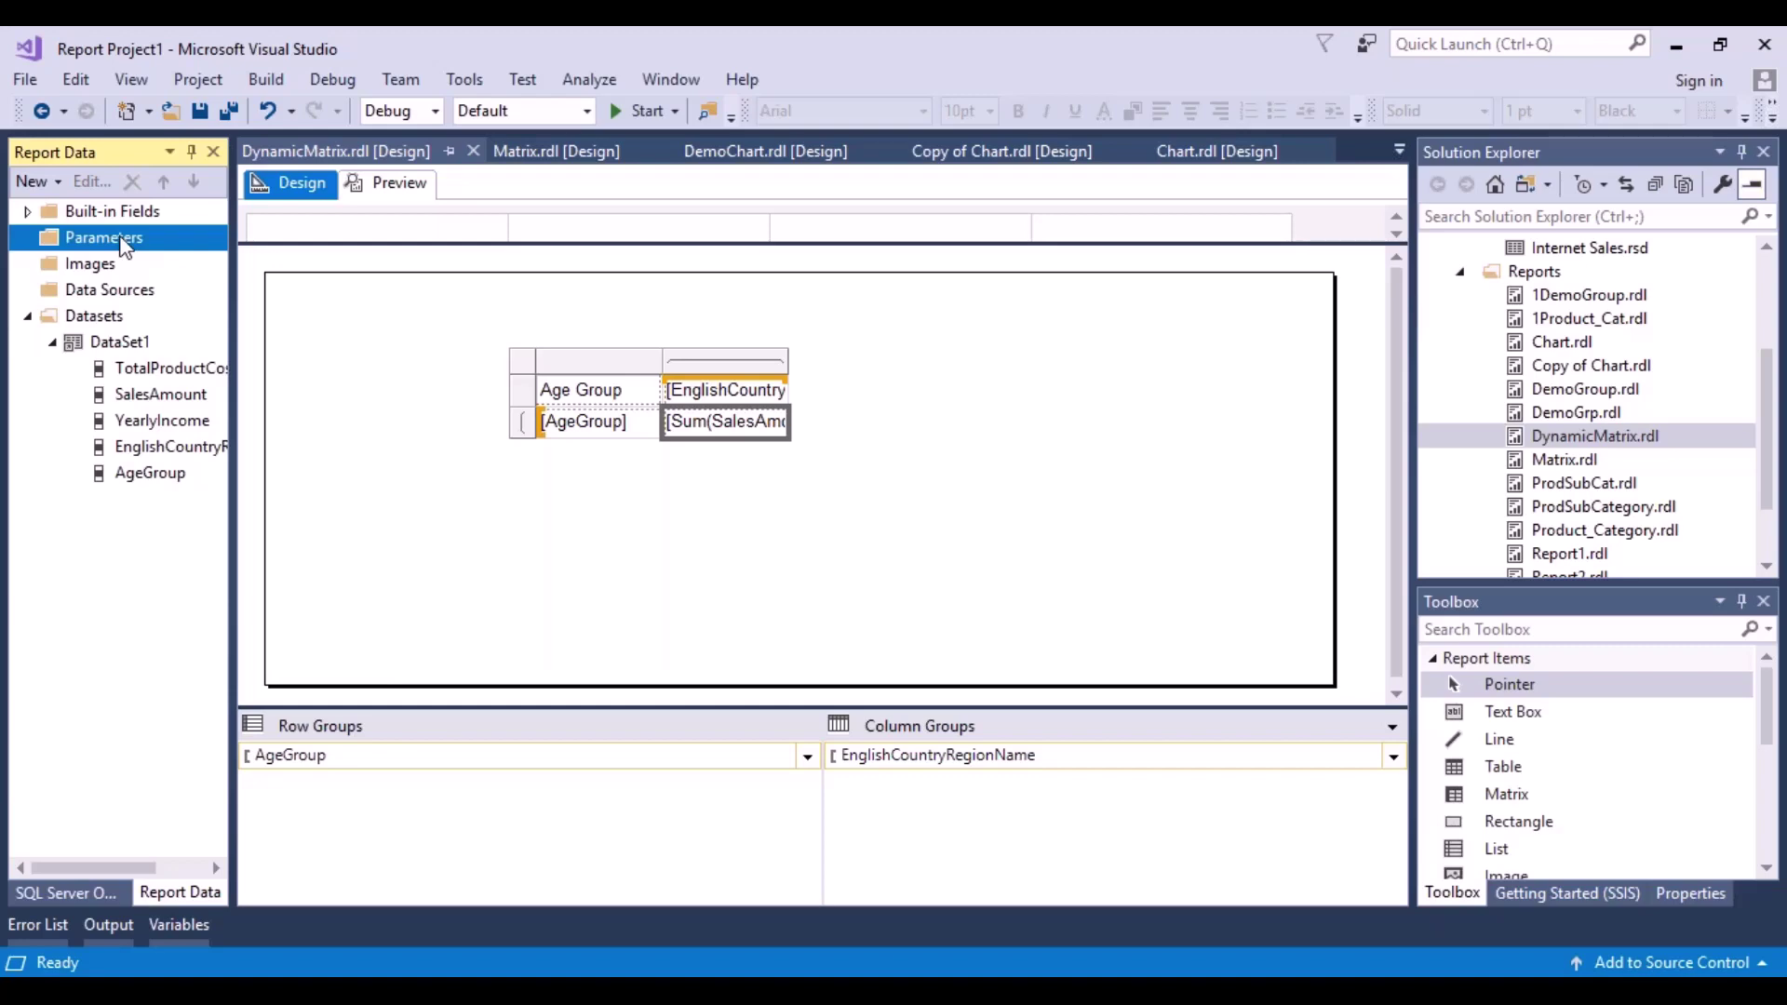
right_click(124, 244)
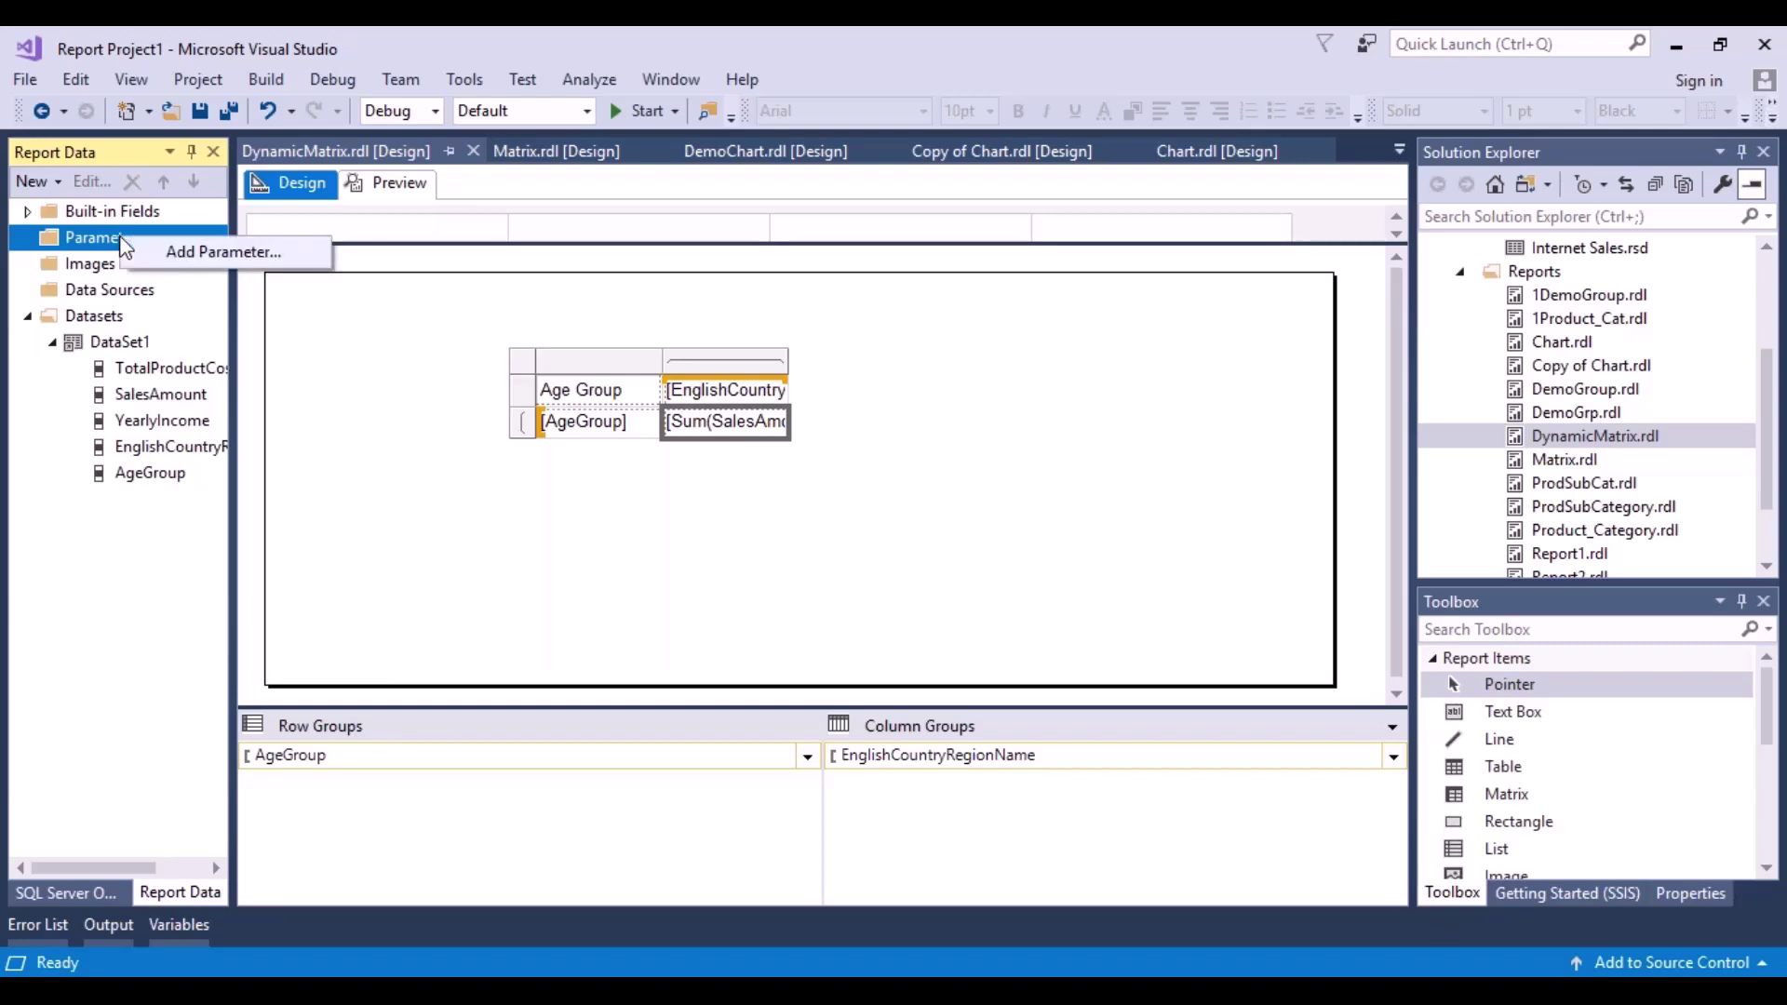
click(189, 257)
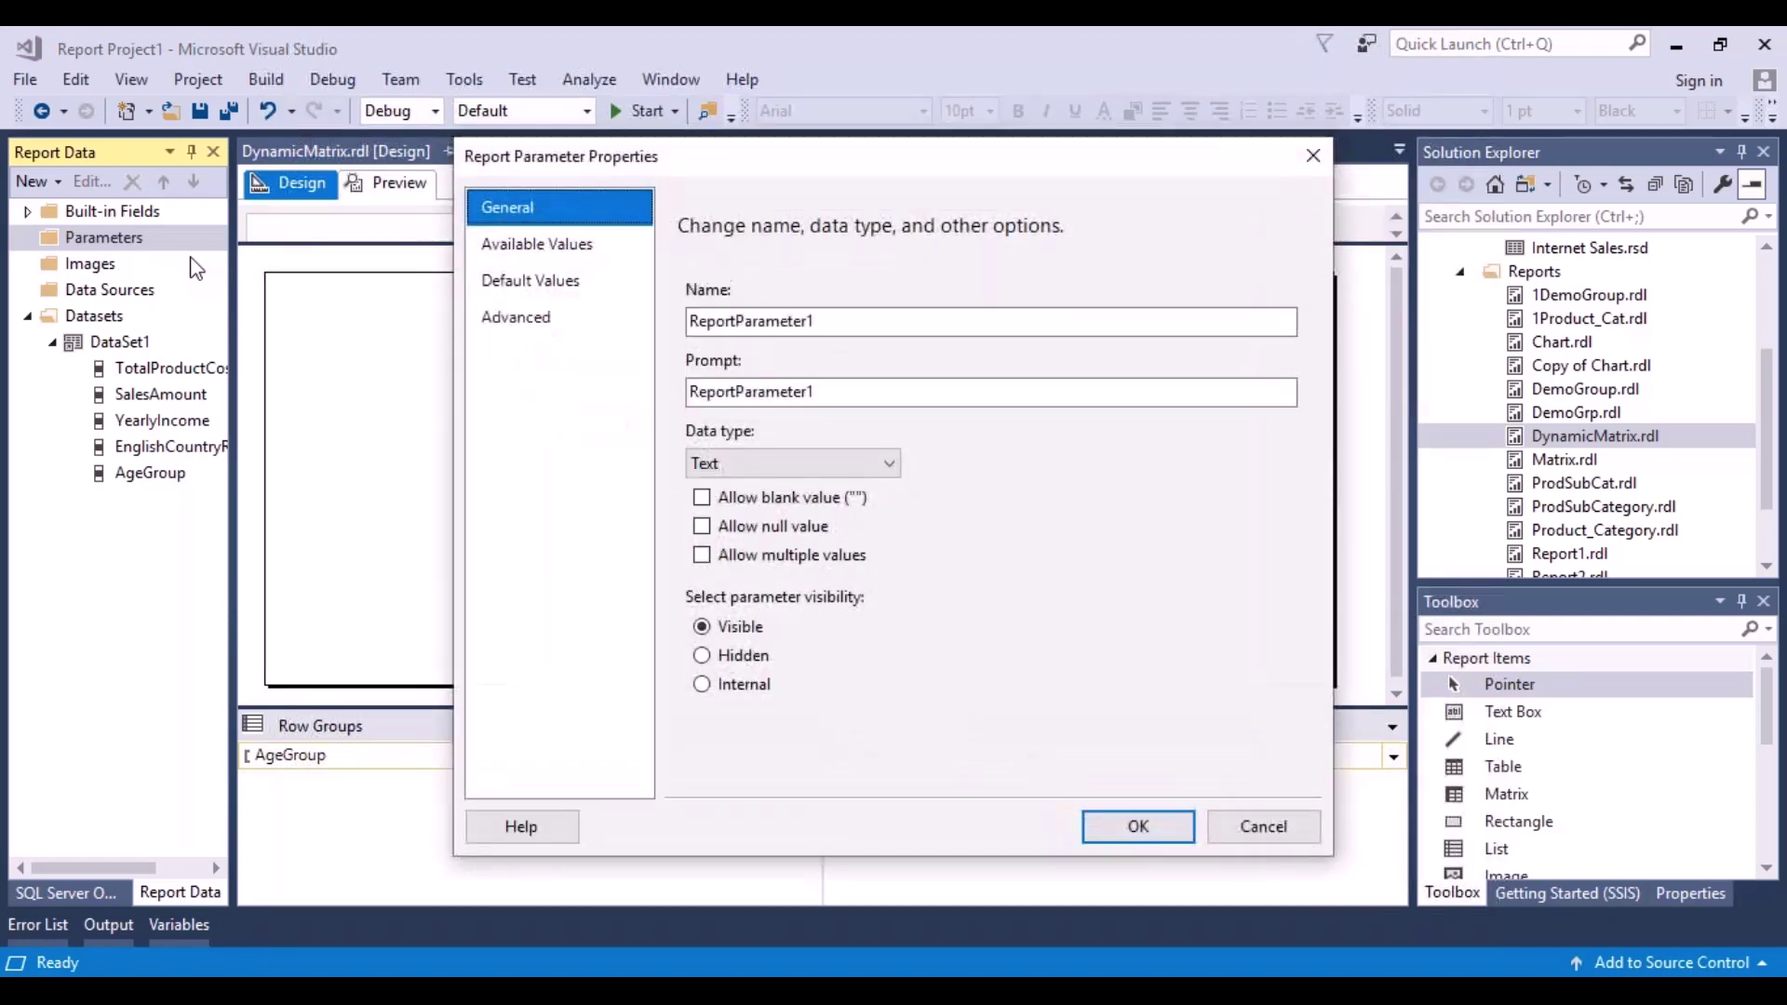
drag(824, 320, 698, 326)
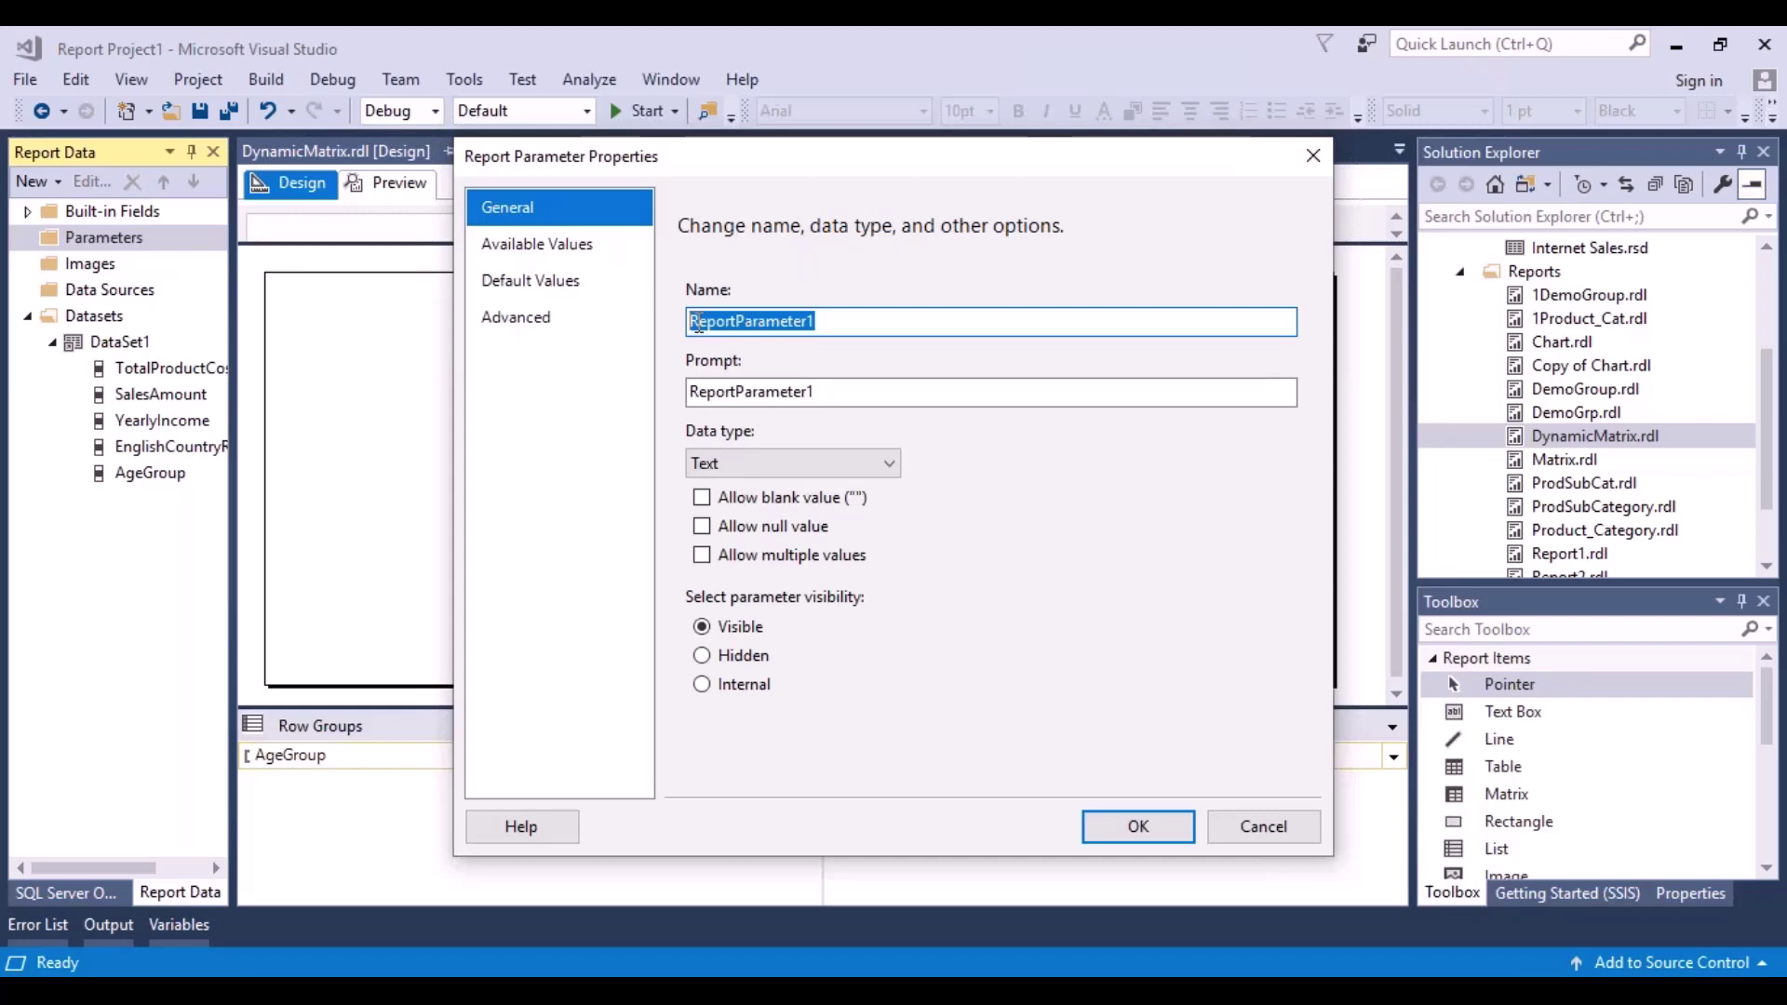
text(PARA)
key(BackSpace)
key(BackSpace)
key(BackSpace)
key(BackSpace)
key(BackSpace)
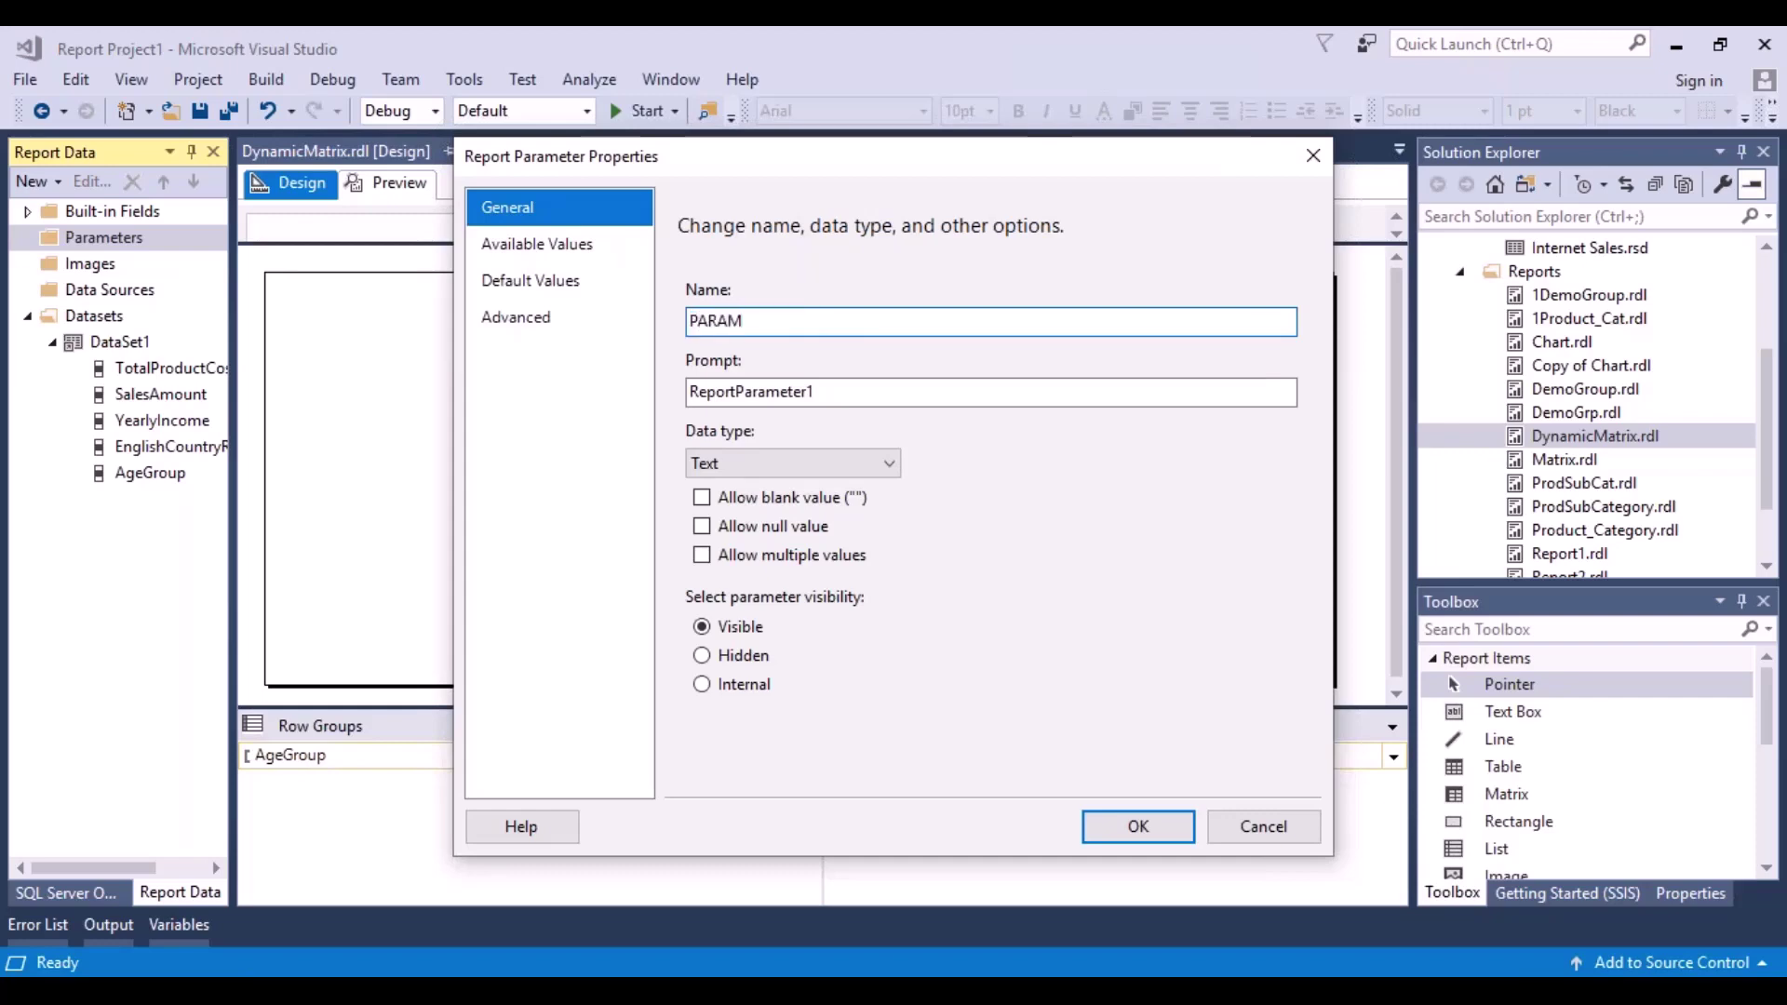
text(param)
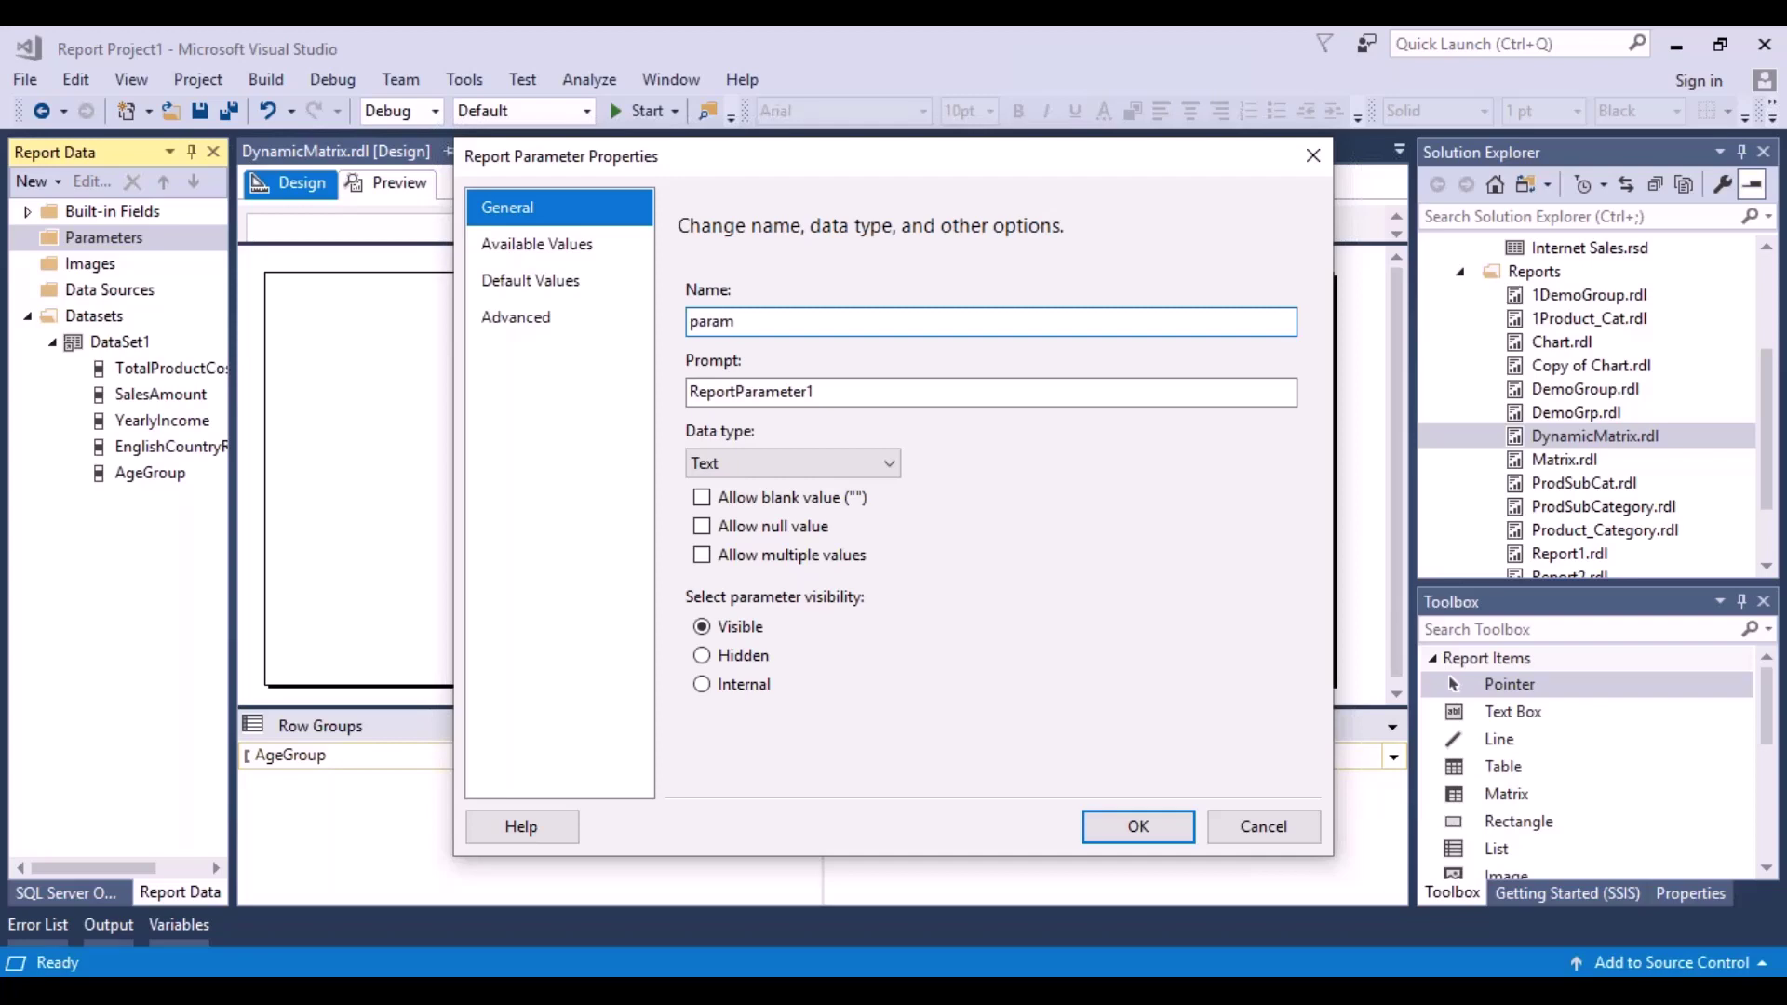
text(RowGroup)
- Set the new parameter's prompt to RowGroup
drag(816, 392, 690, 395)
text(RowGro)
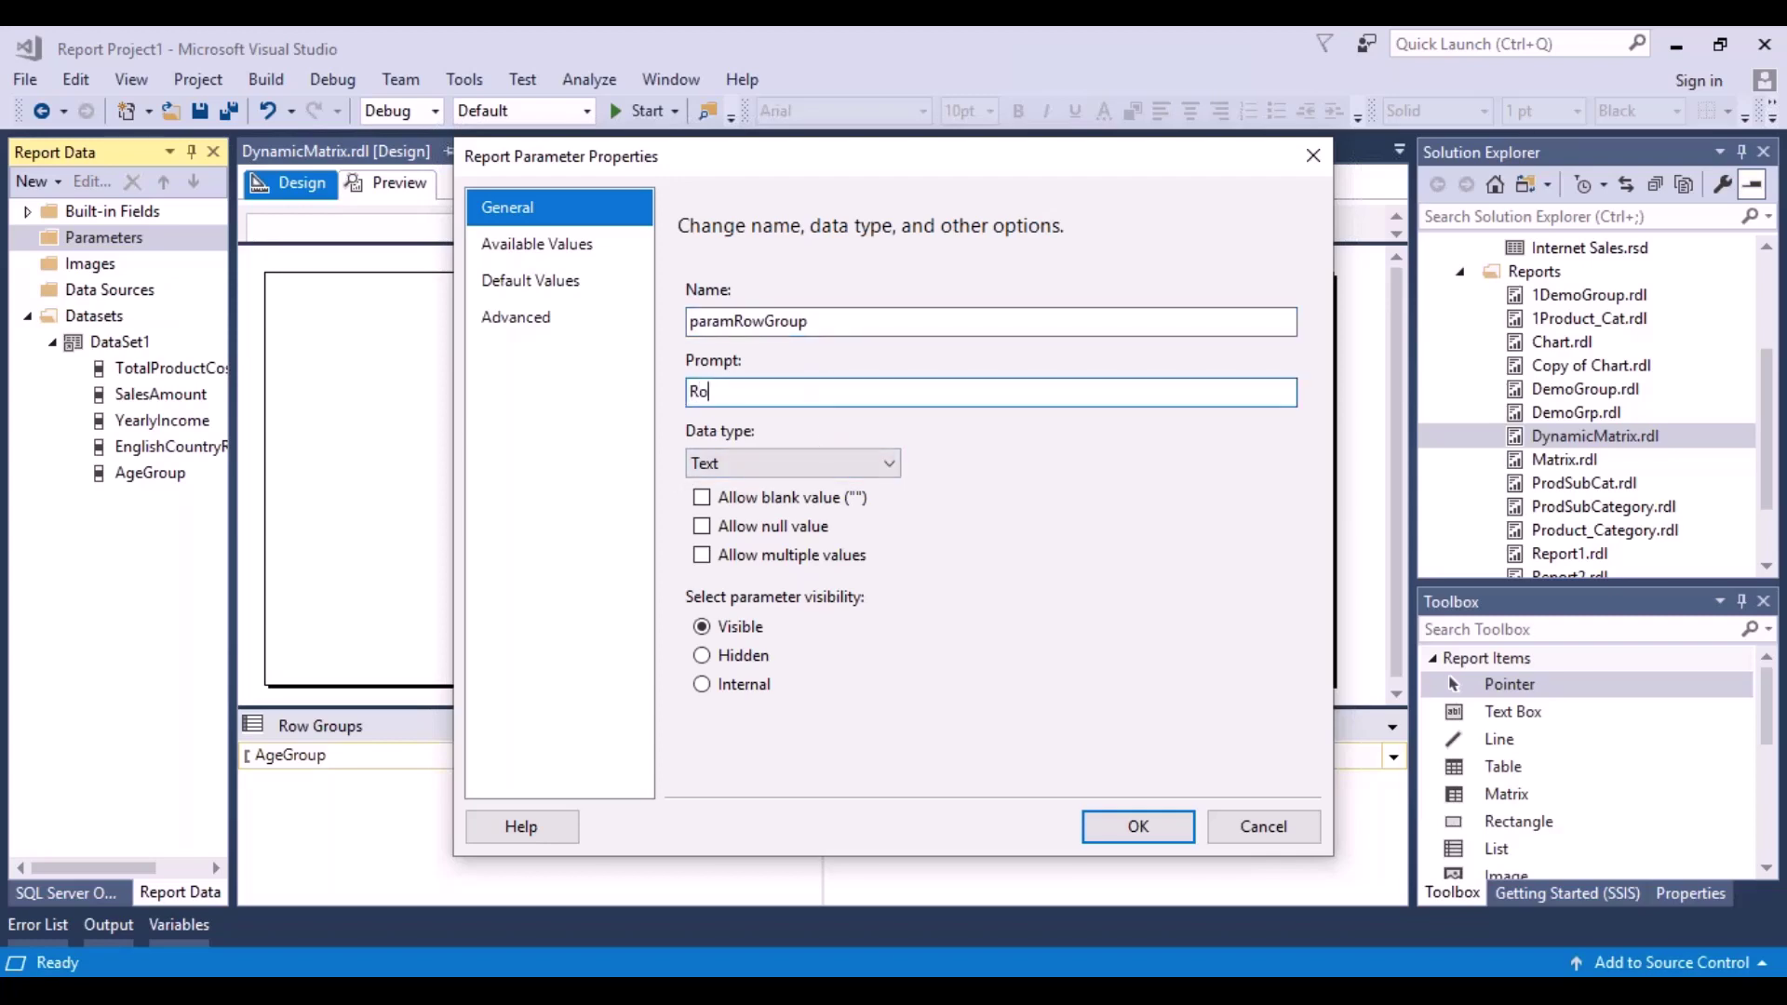
text(up)
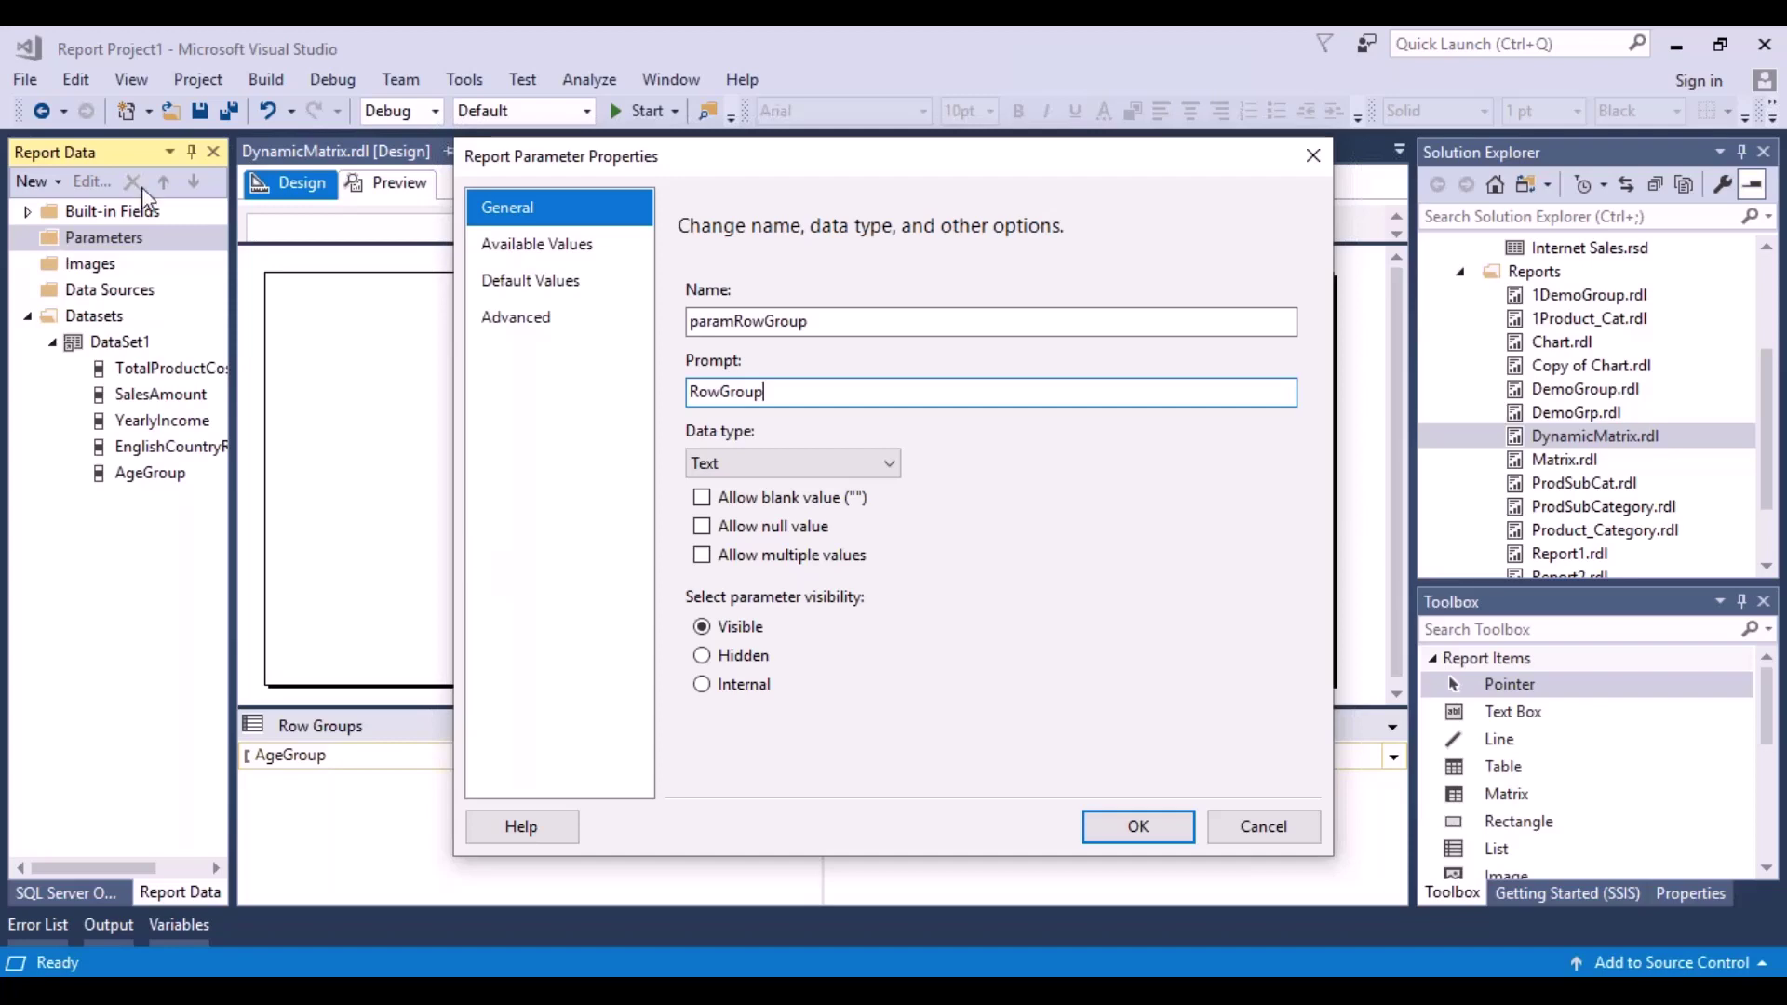
- Specify the parameter's available values manually, adding the label Age Group with the value AgeGroup
click(547, 246)
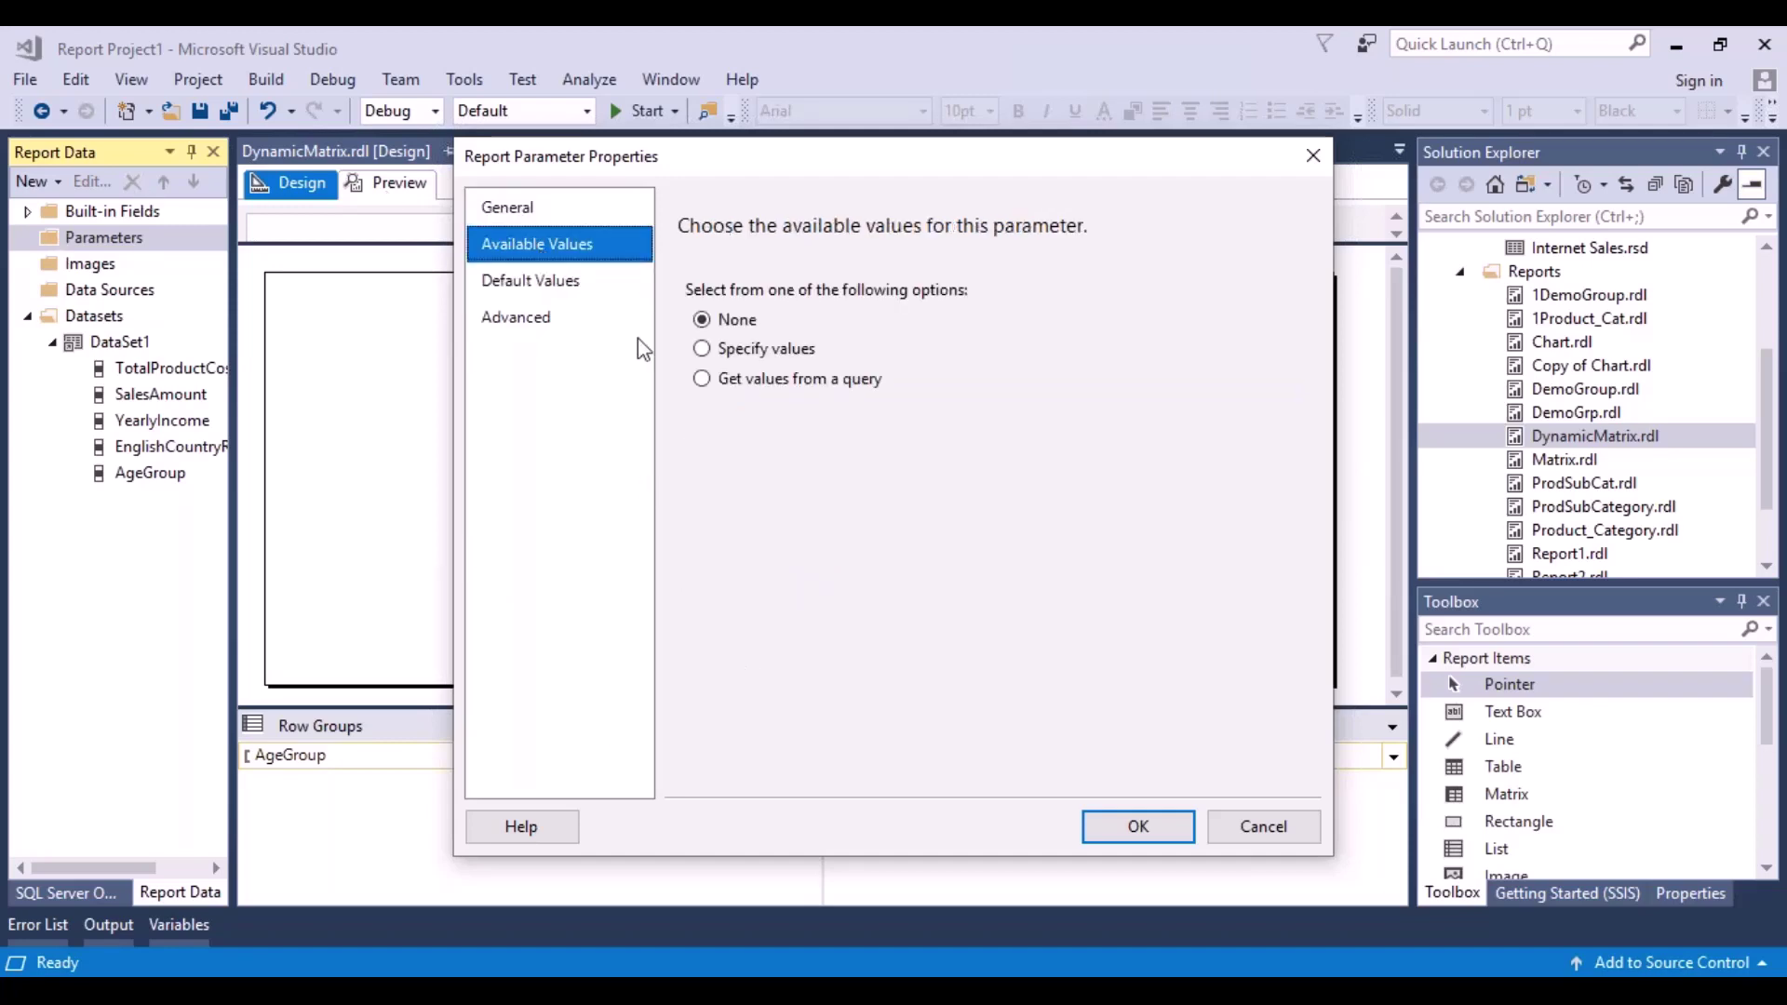
click(702, 350)
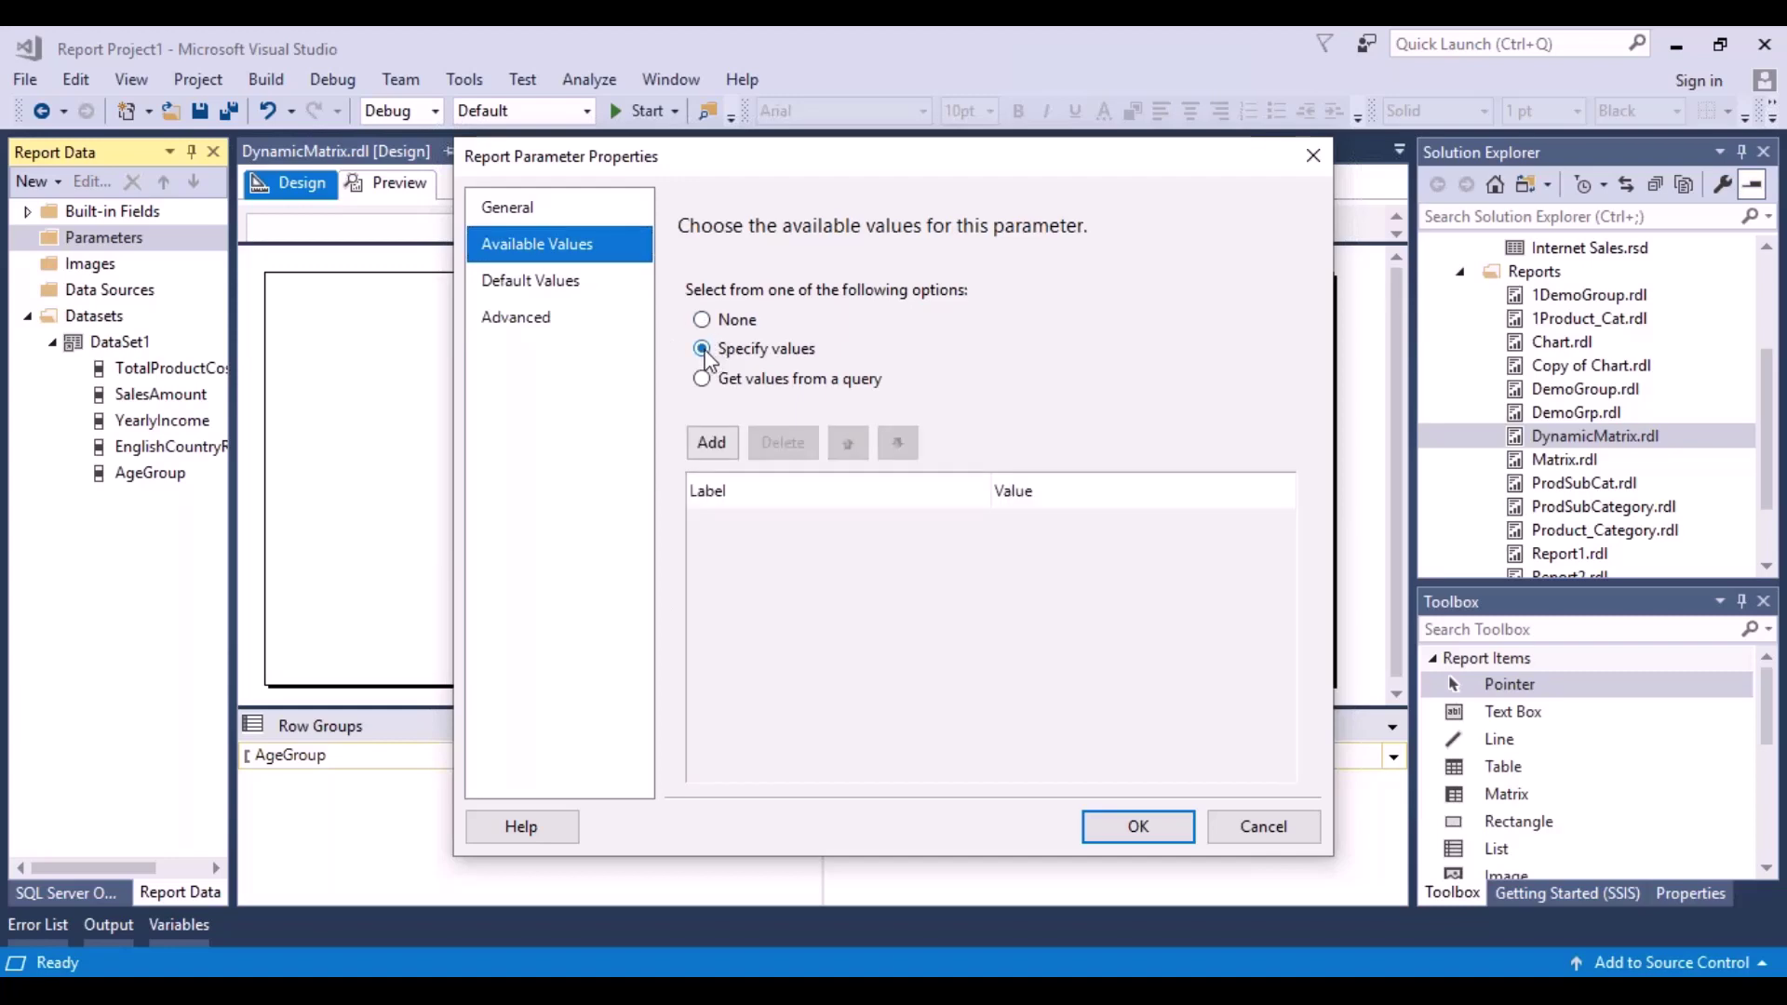
click(722, 446)
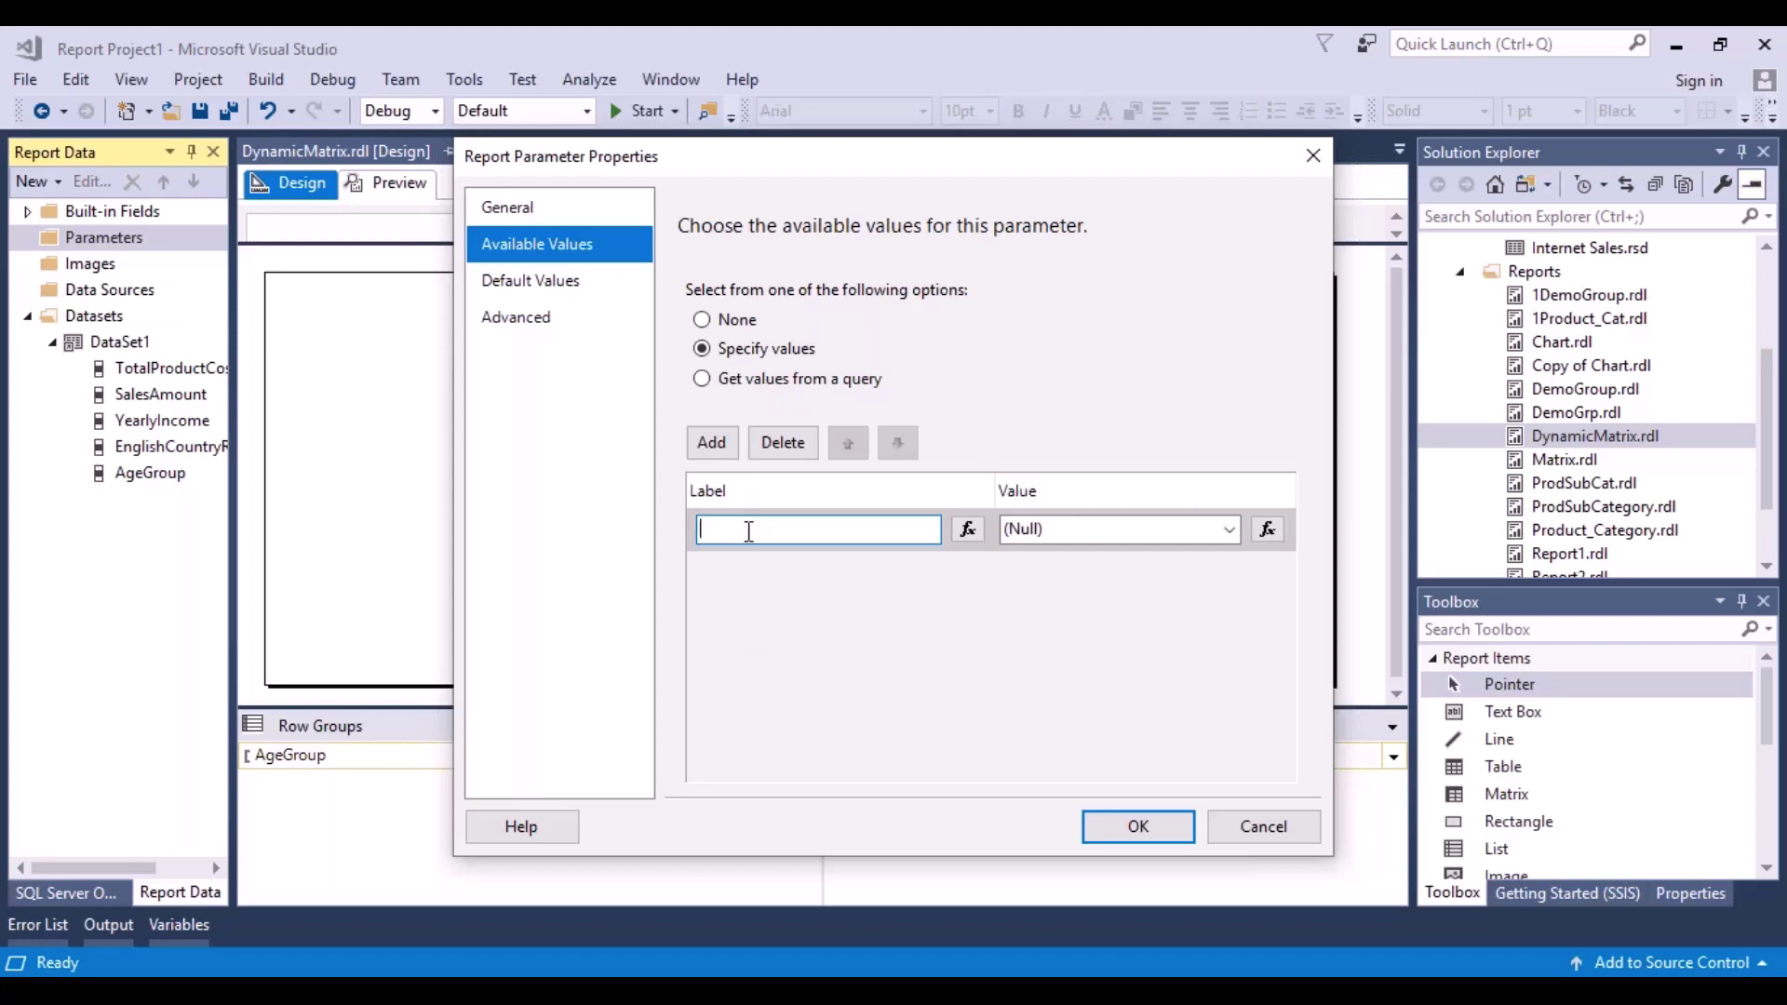
text(Age Group)
click(1109, 535)
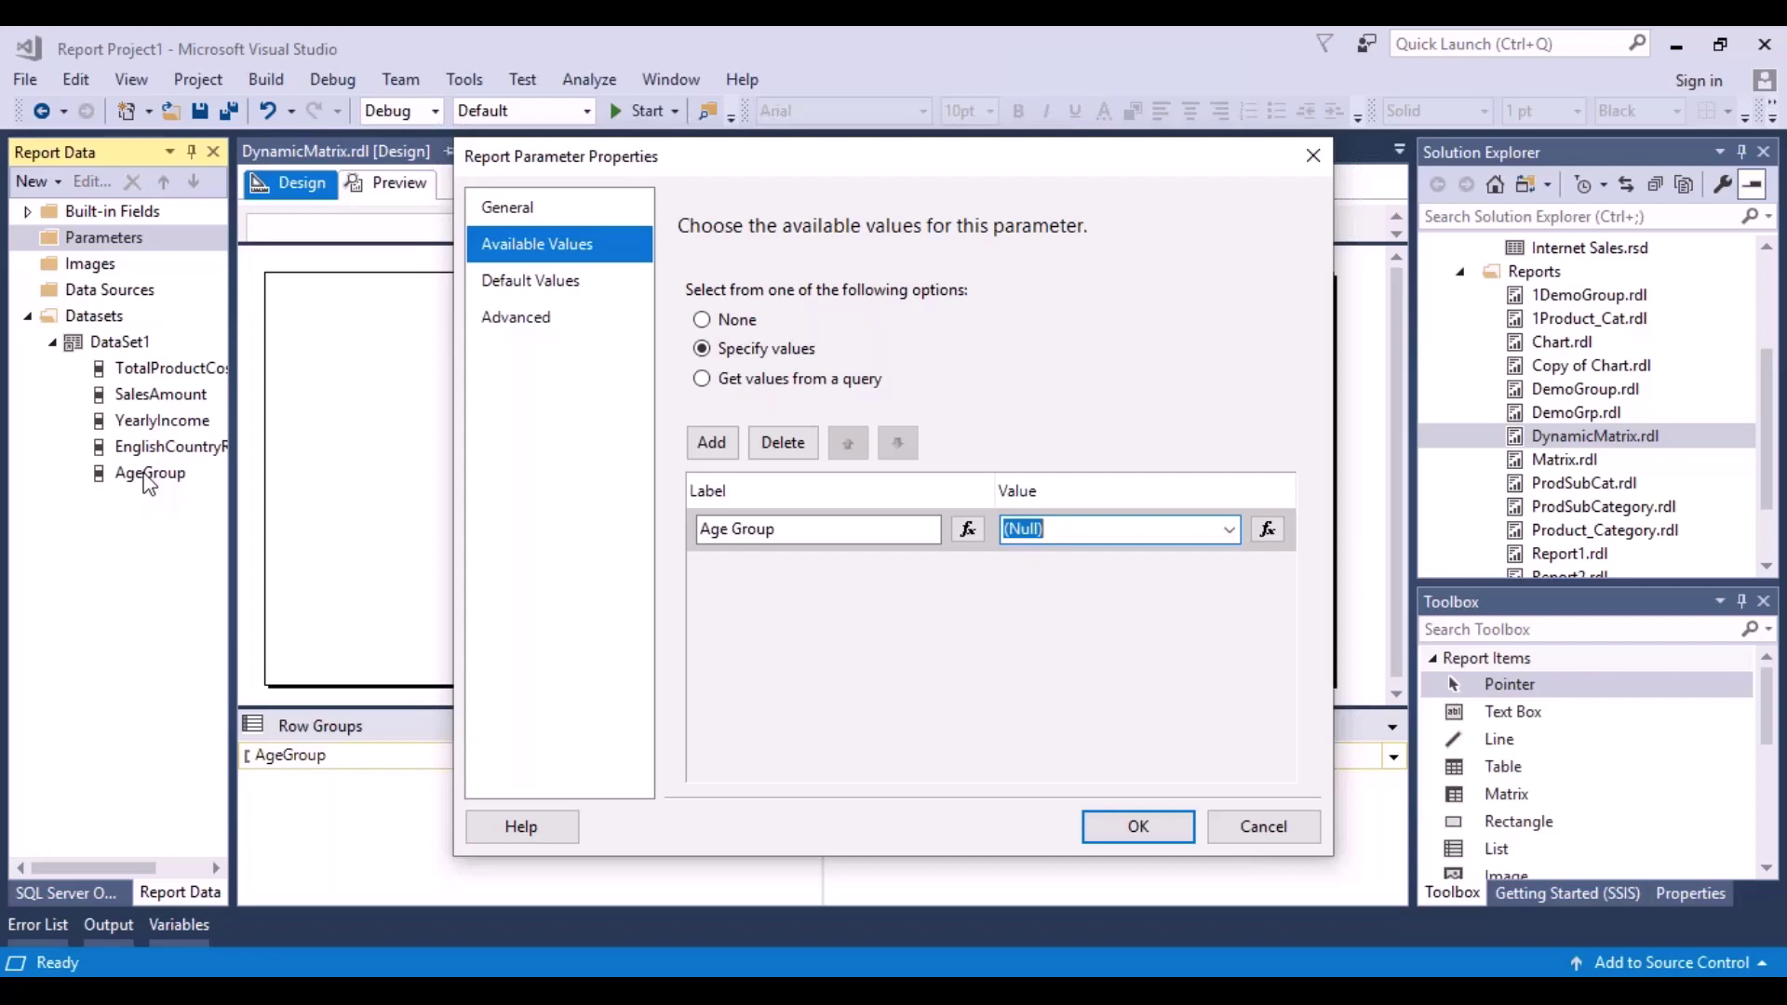
text(AgeGroup)
- Add a second available value labelled Yearly Income with the value YearlyIncome
click(717, 447)
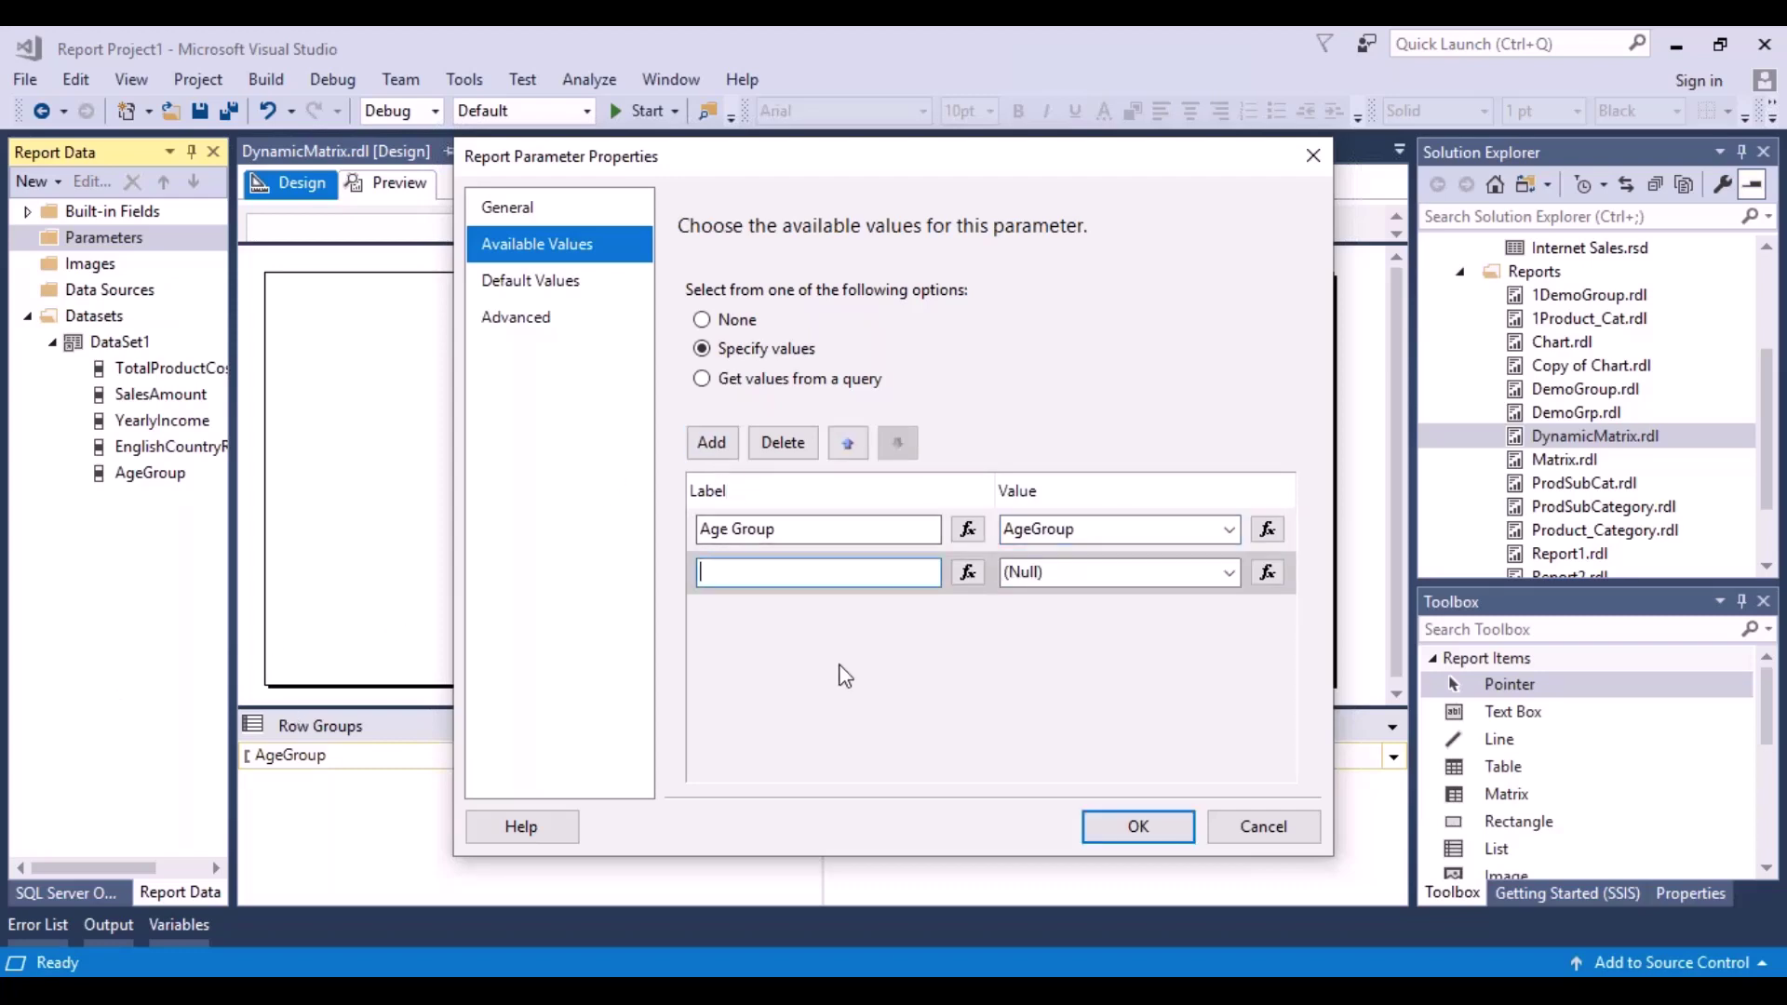
text(Yearly Income)
click(1103, 582)
text(Yearly)
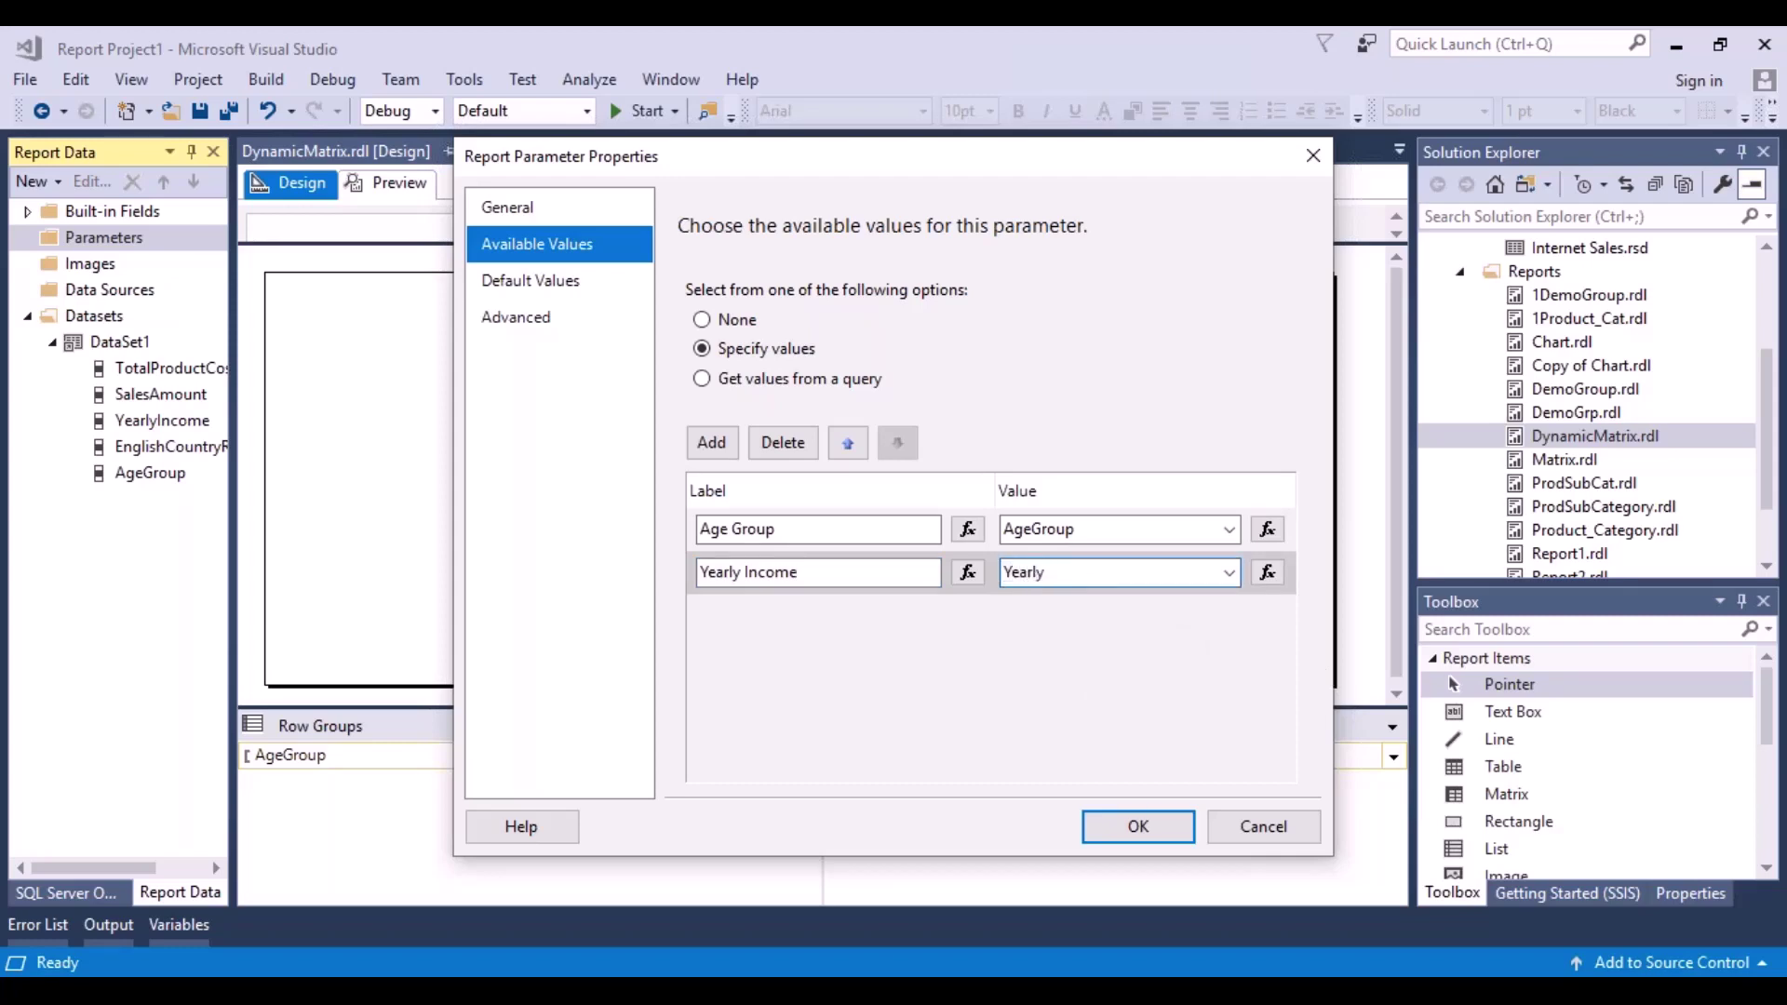
text(Income)
- Add a third available value labelled Country with the value EnglishCountryRegionName and accept the row group parameter
click(712, 444)
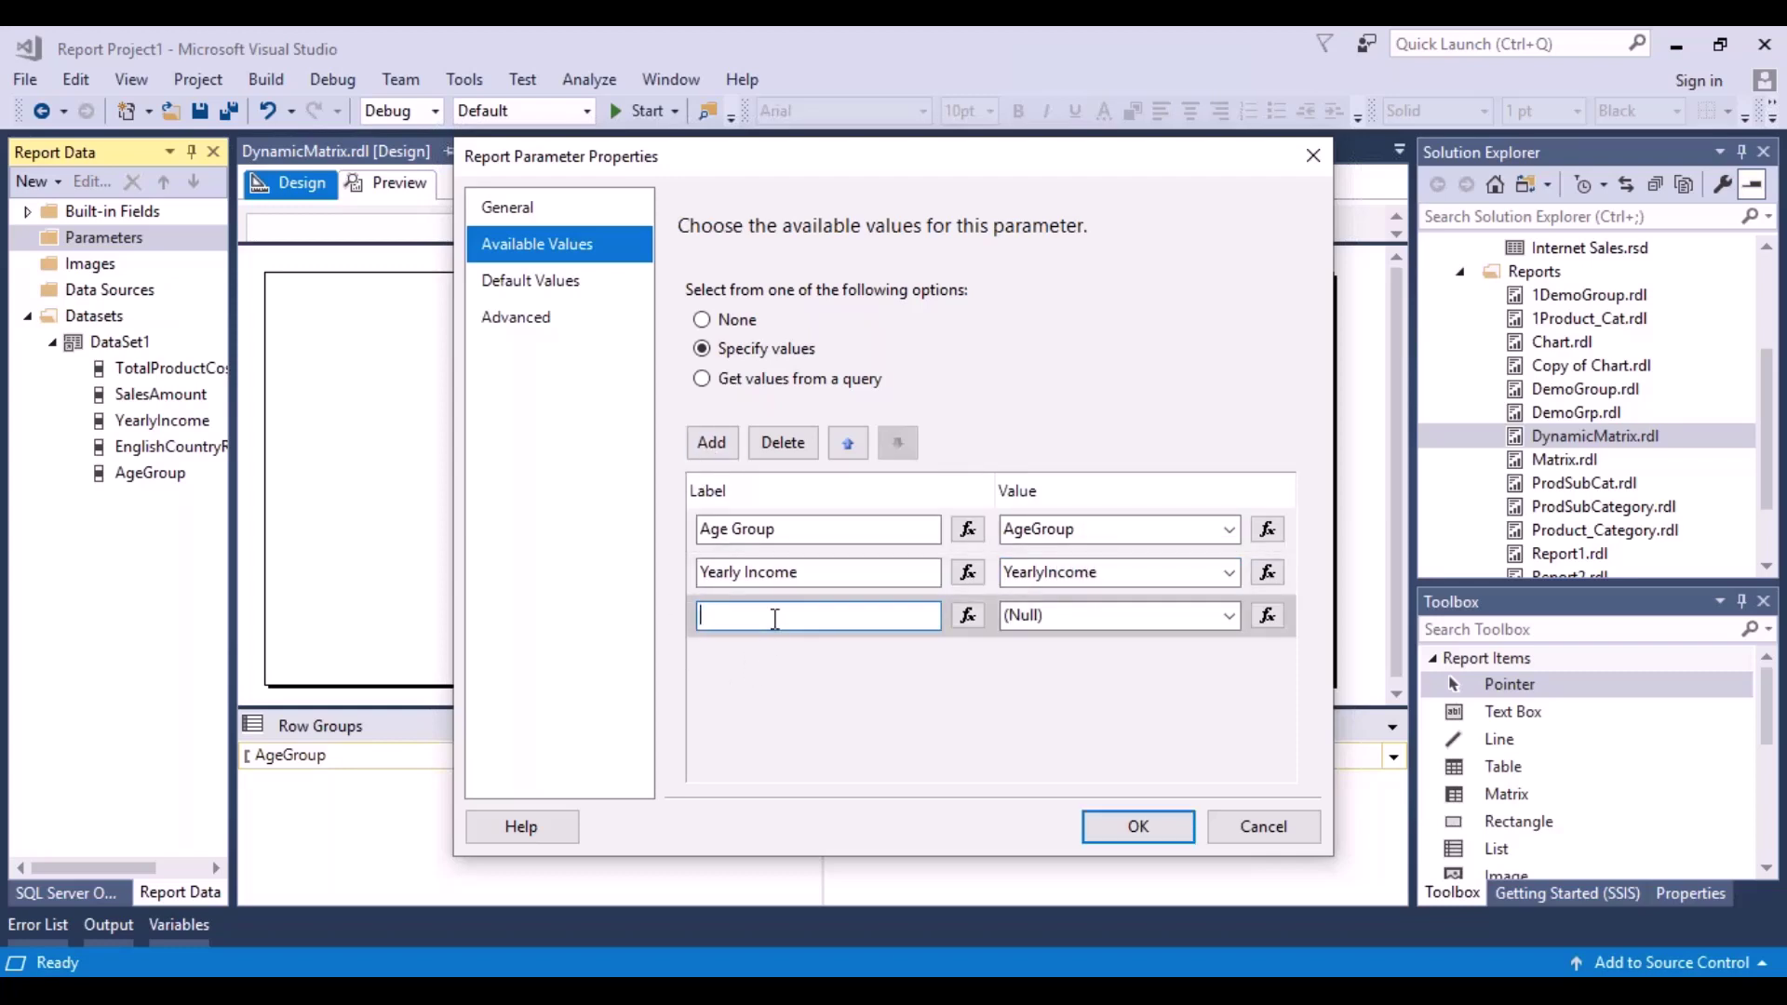
text(Country)
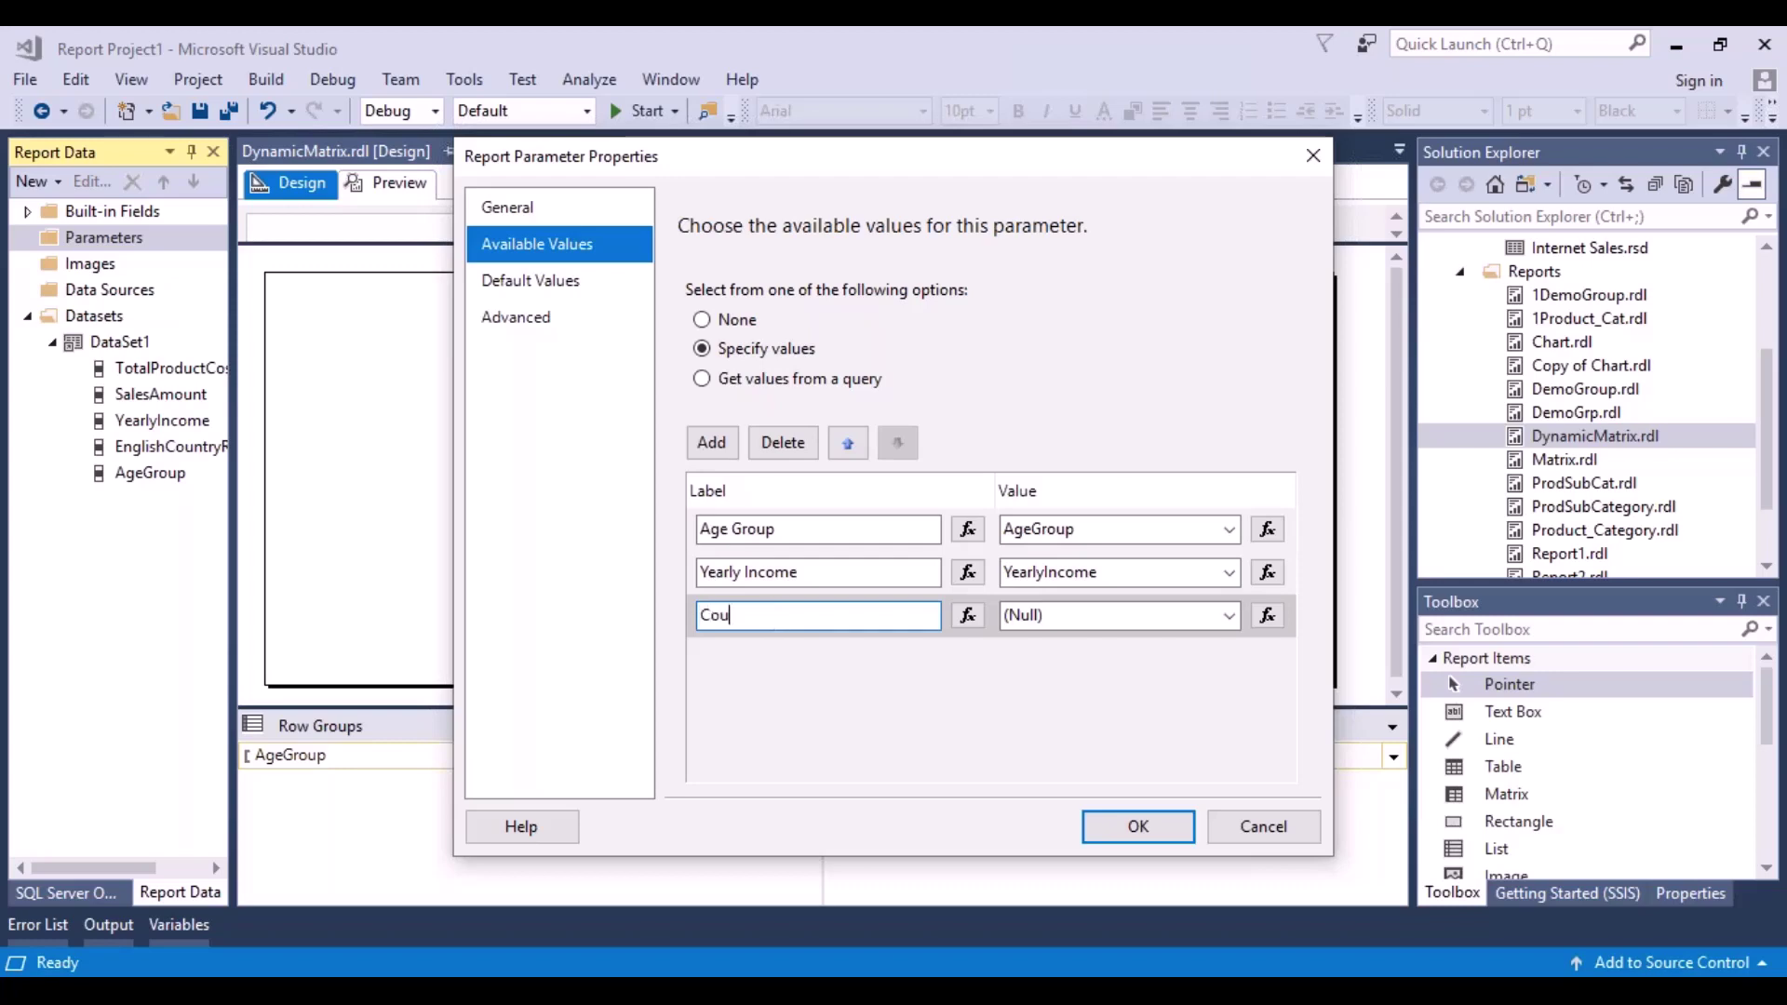
click(1097, 617)
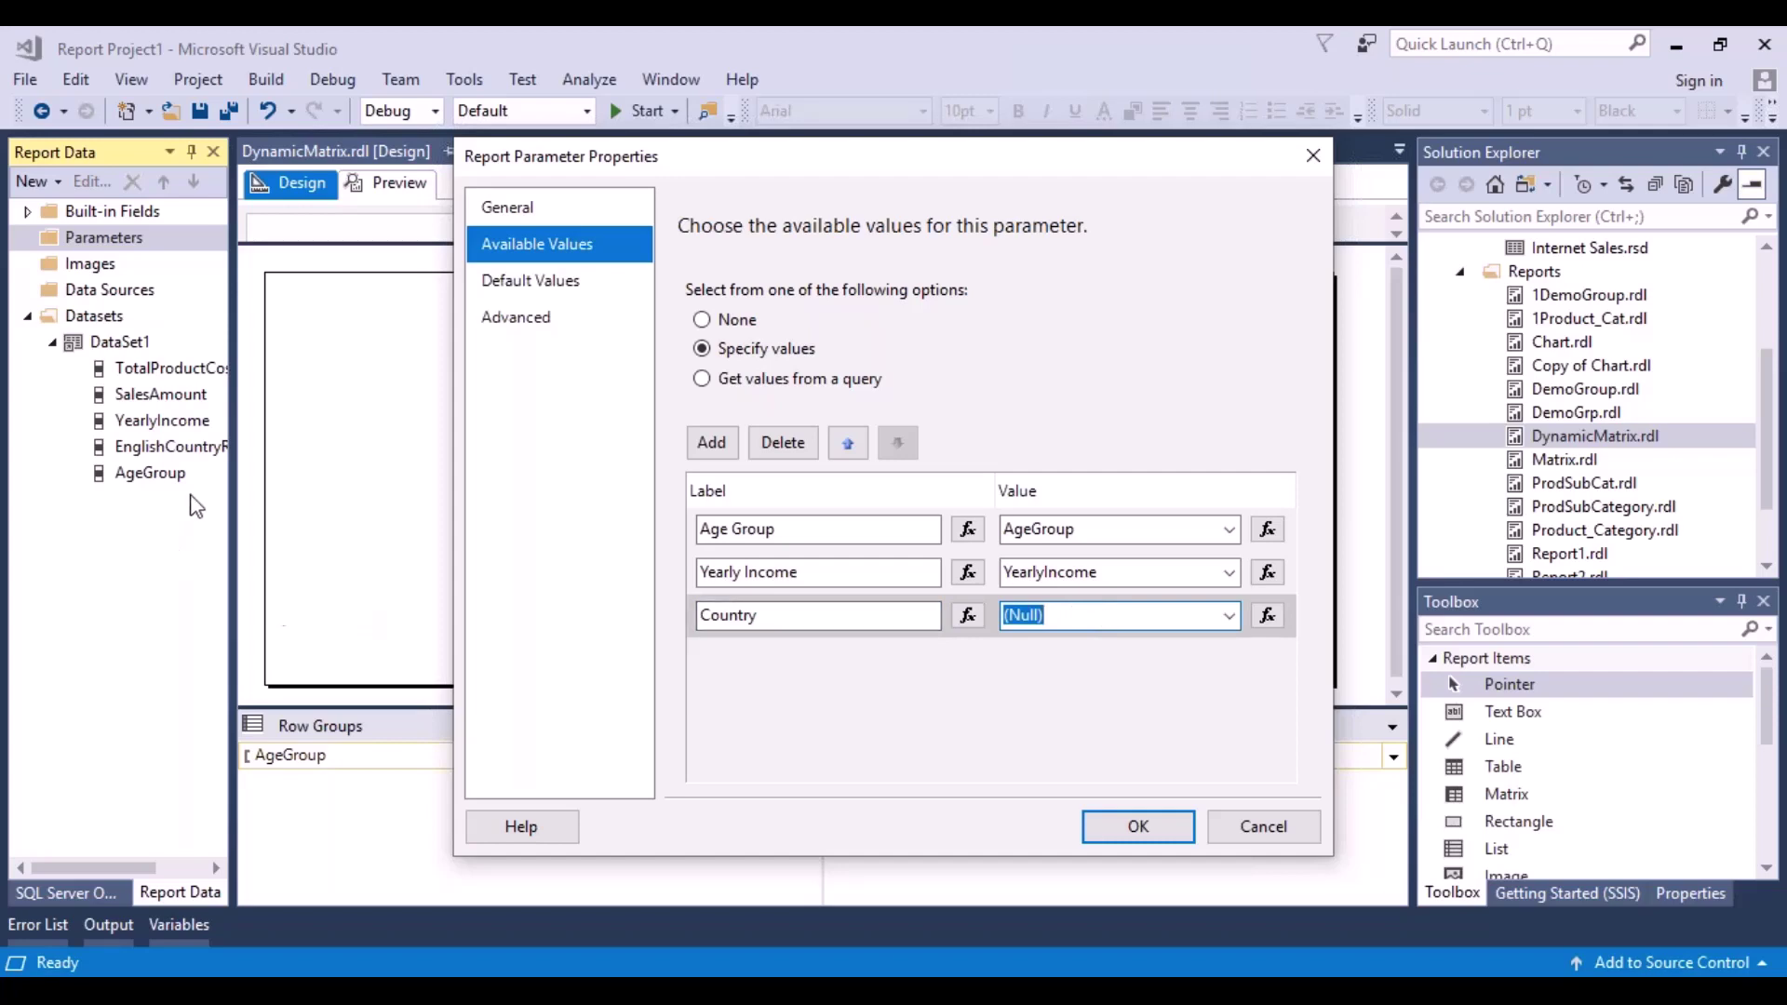
text(EnglishCountryRegio)
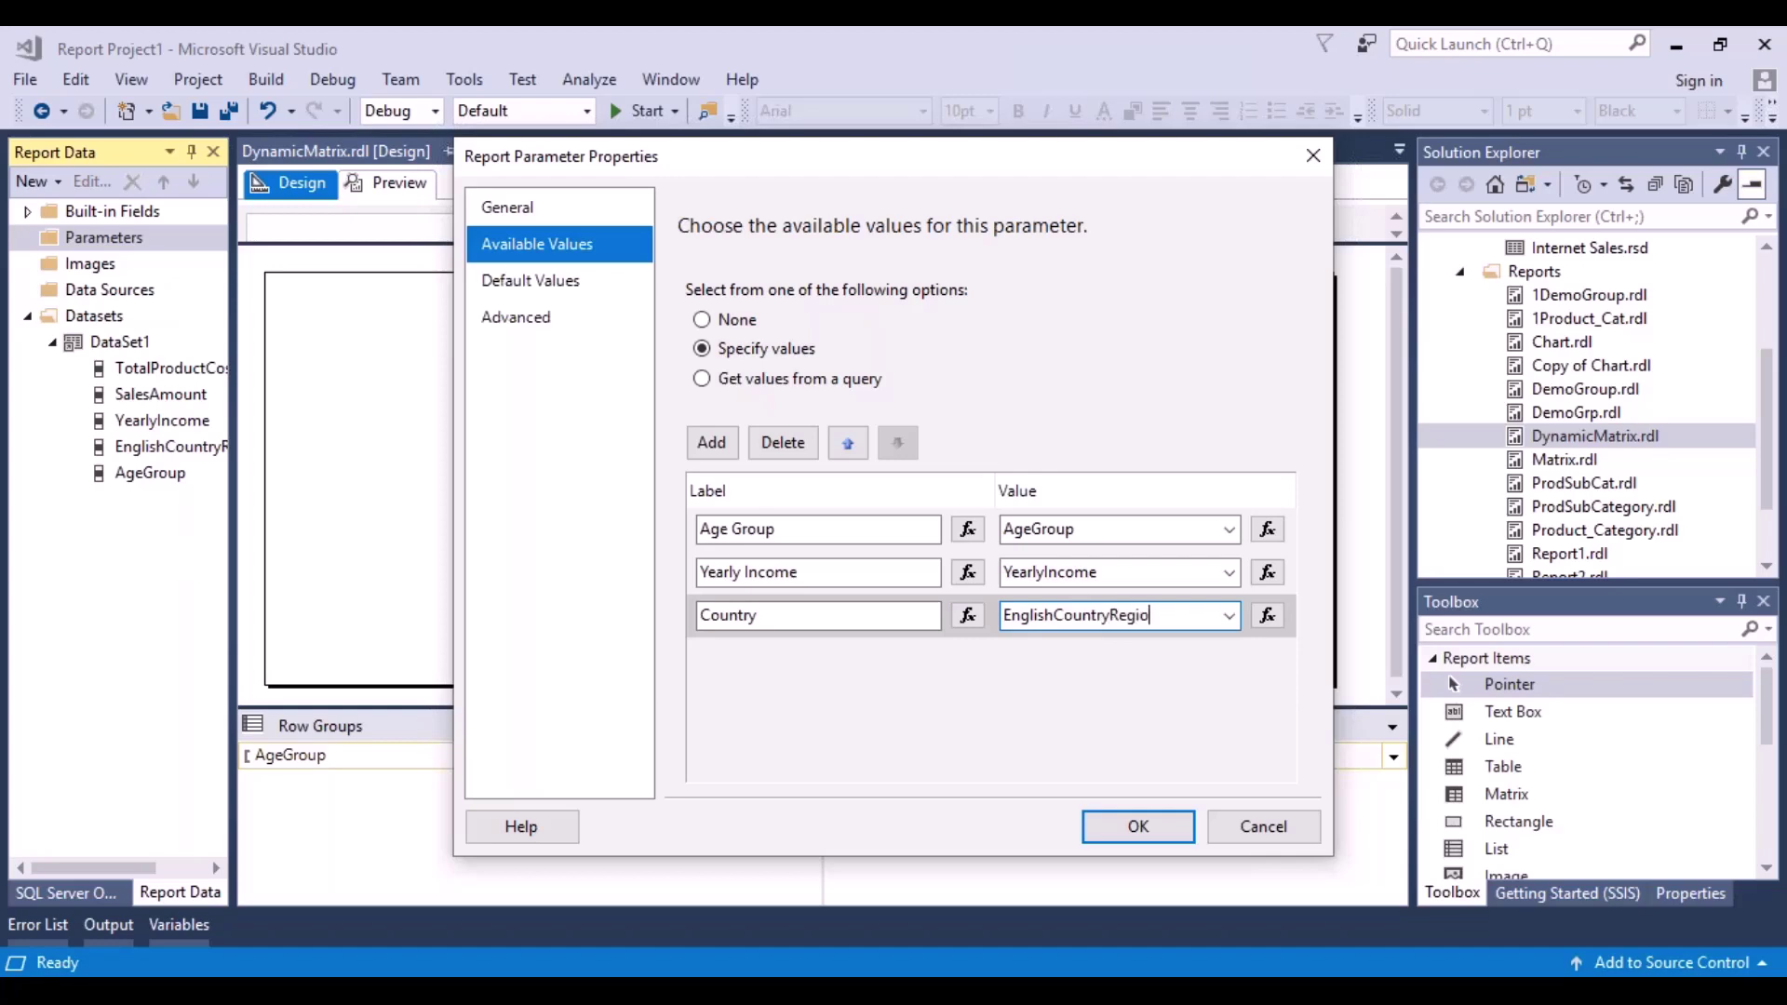
text(nName)
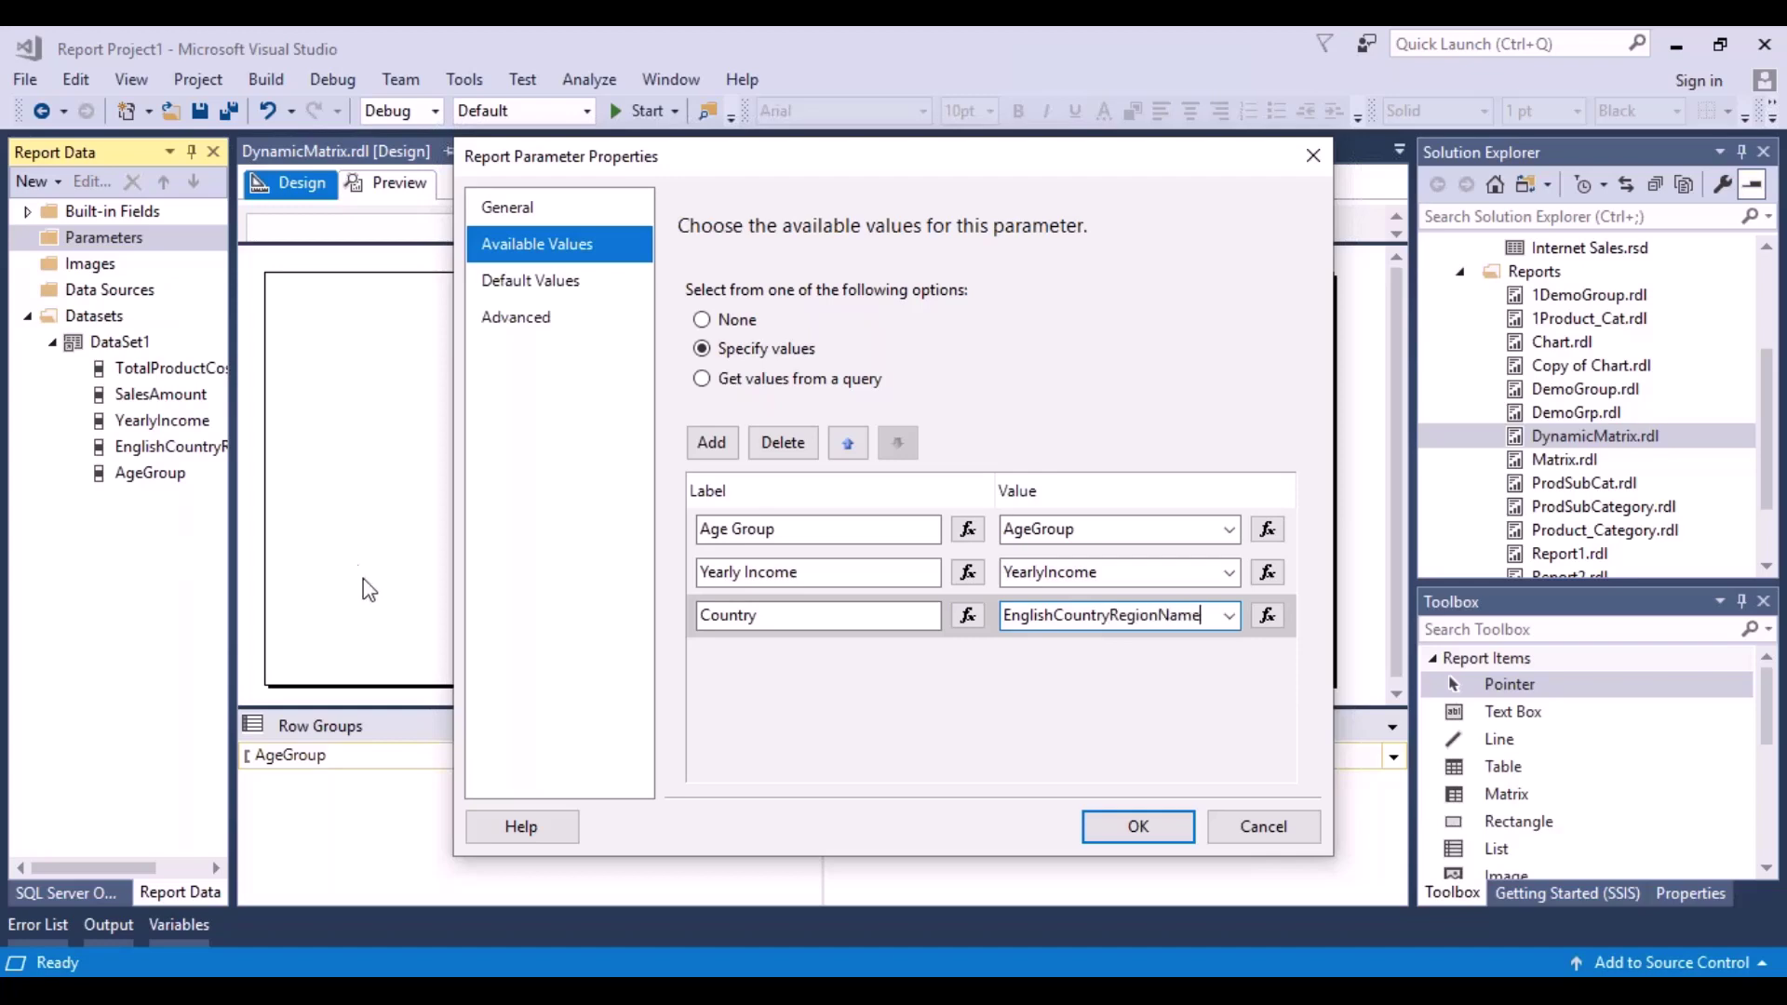
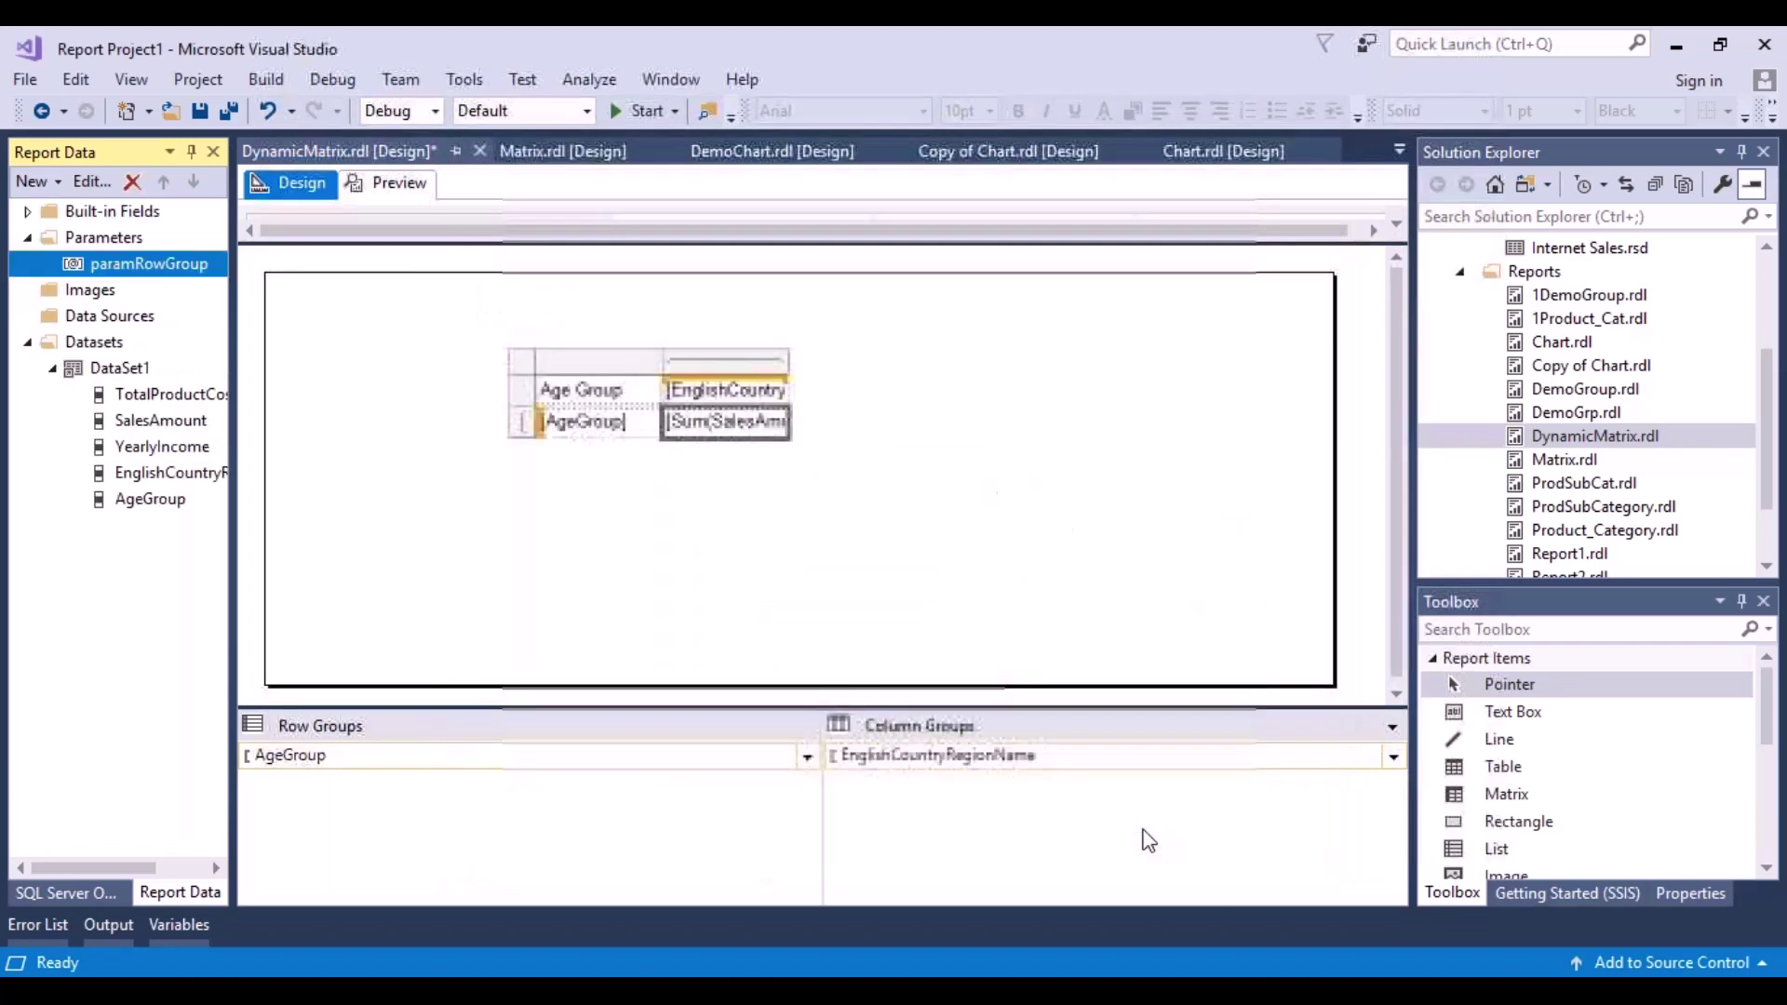
- Add another report parameter and name it paramColGroup
click(109, 238)
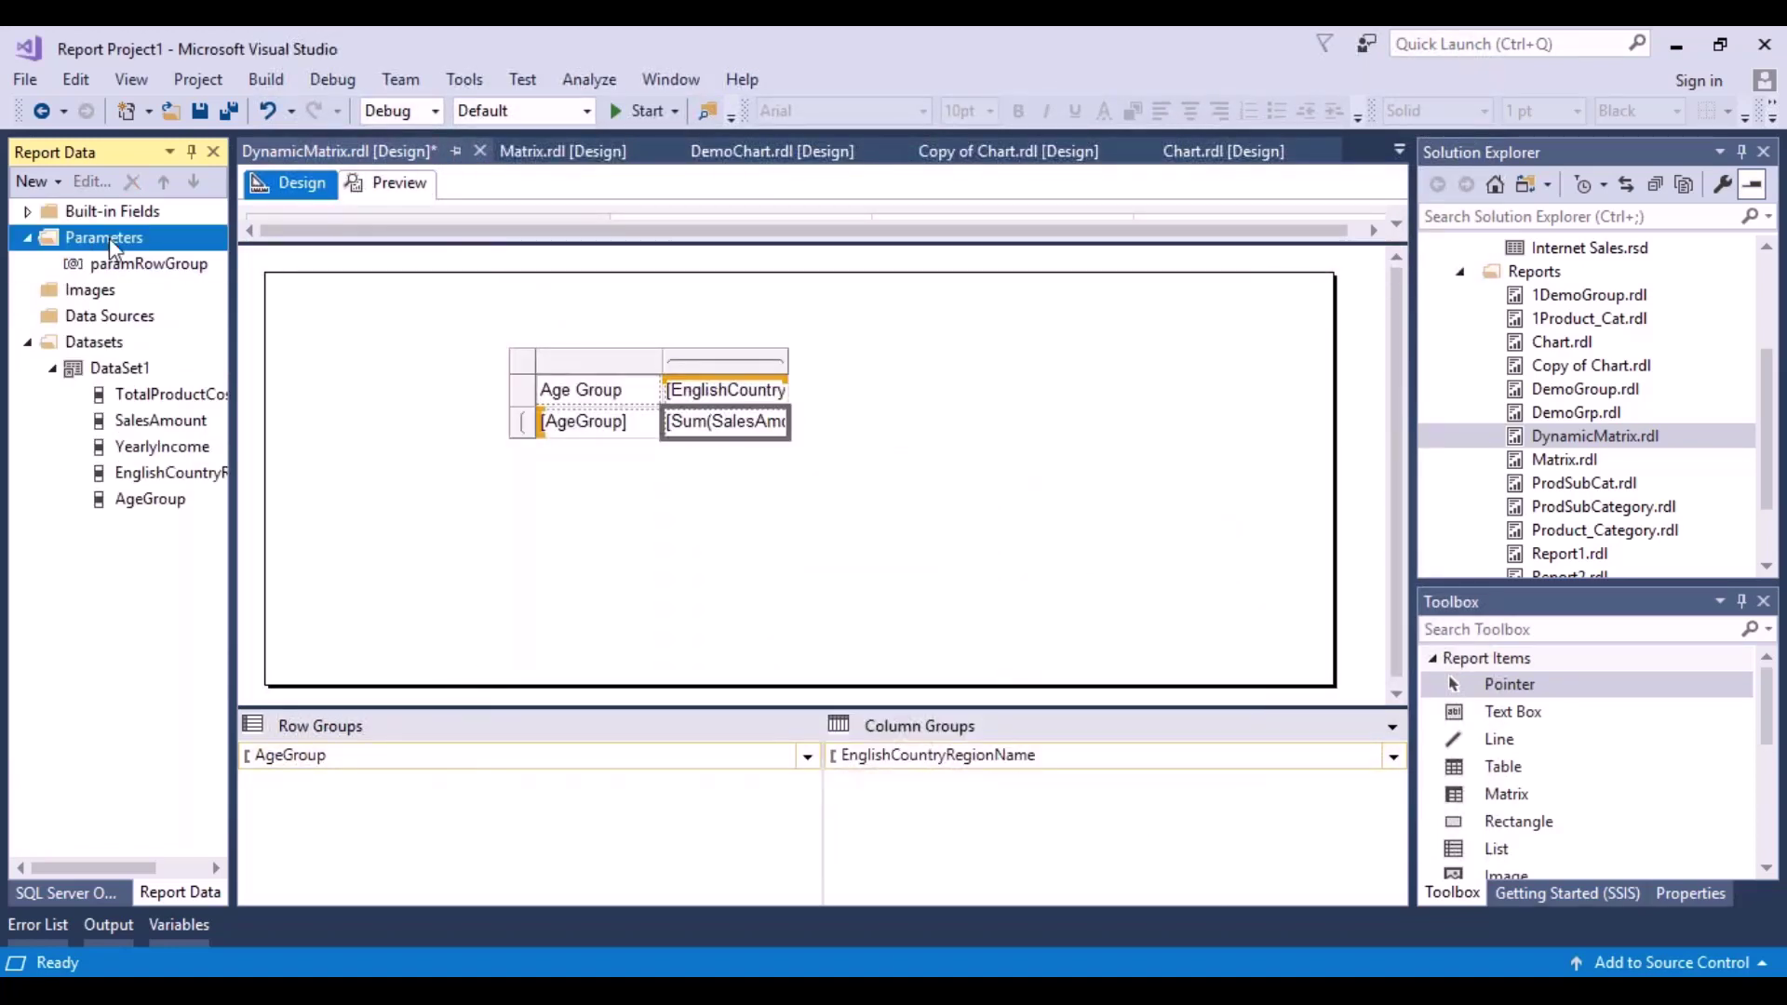
right_click(108, 237)
click(156, 257)
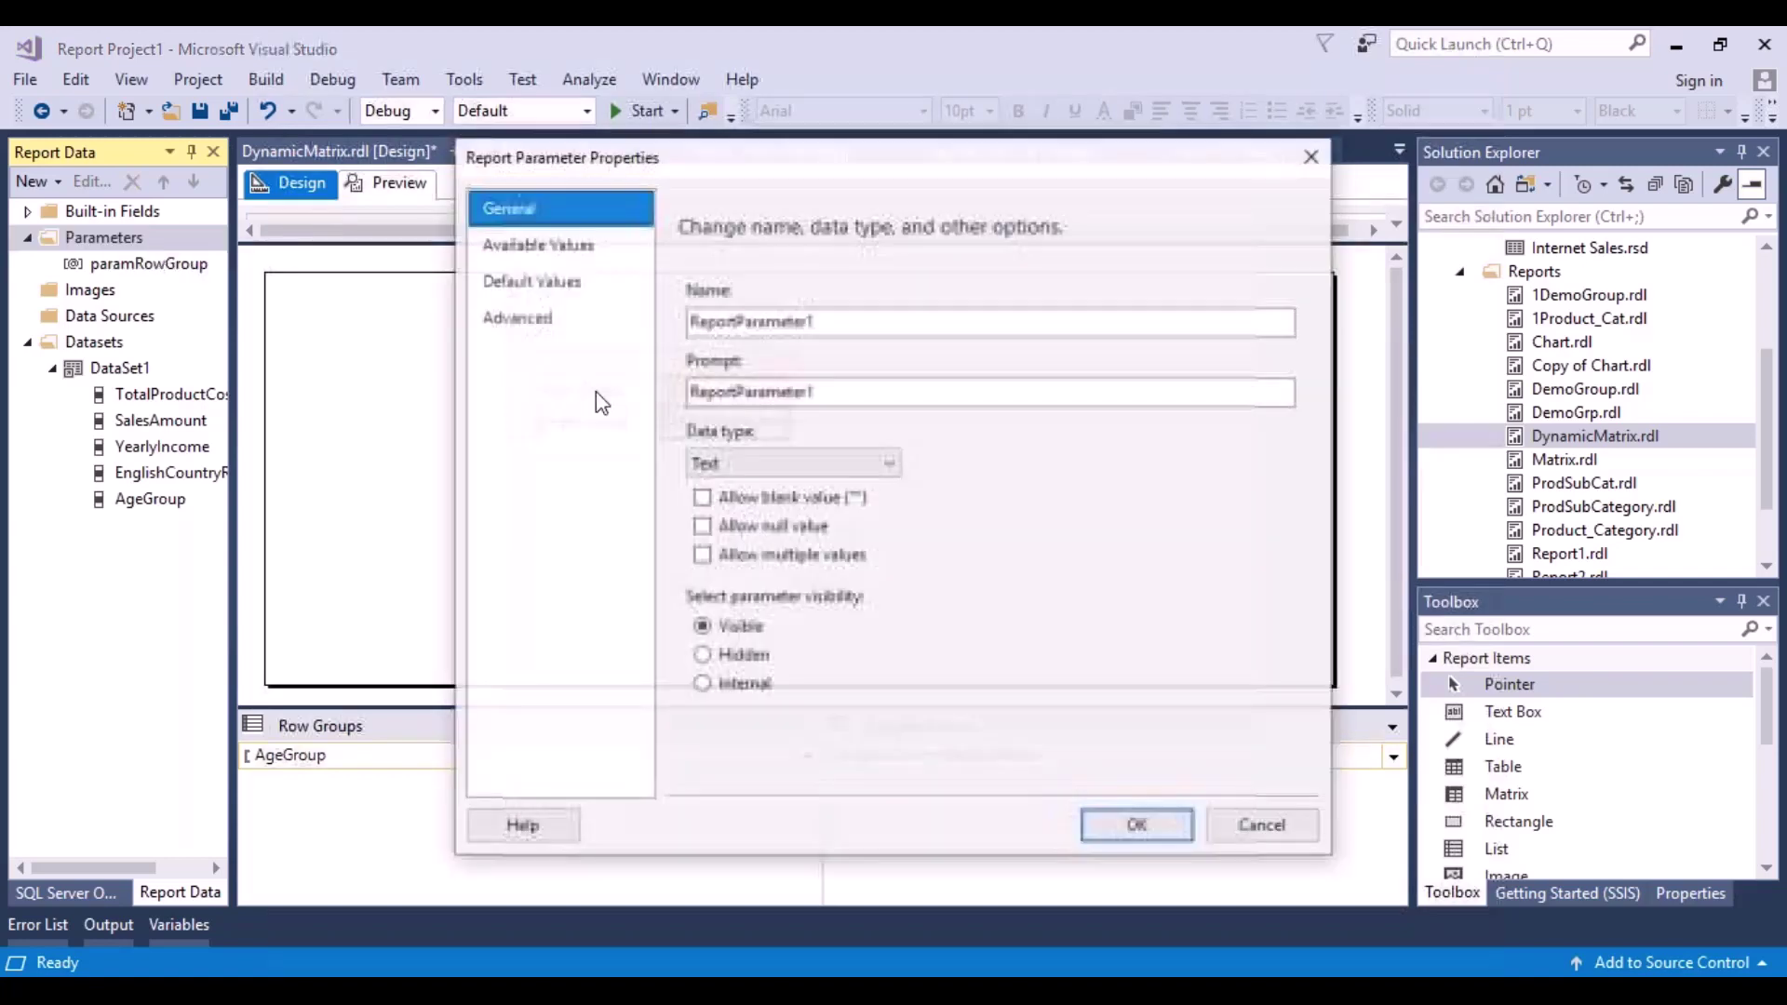
drag(893, 322, 756, 322)
double_click(757, 322)
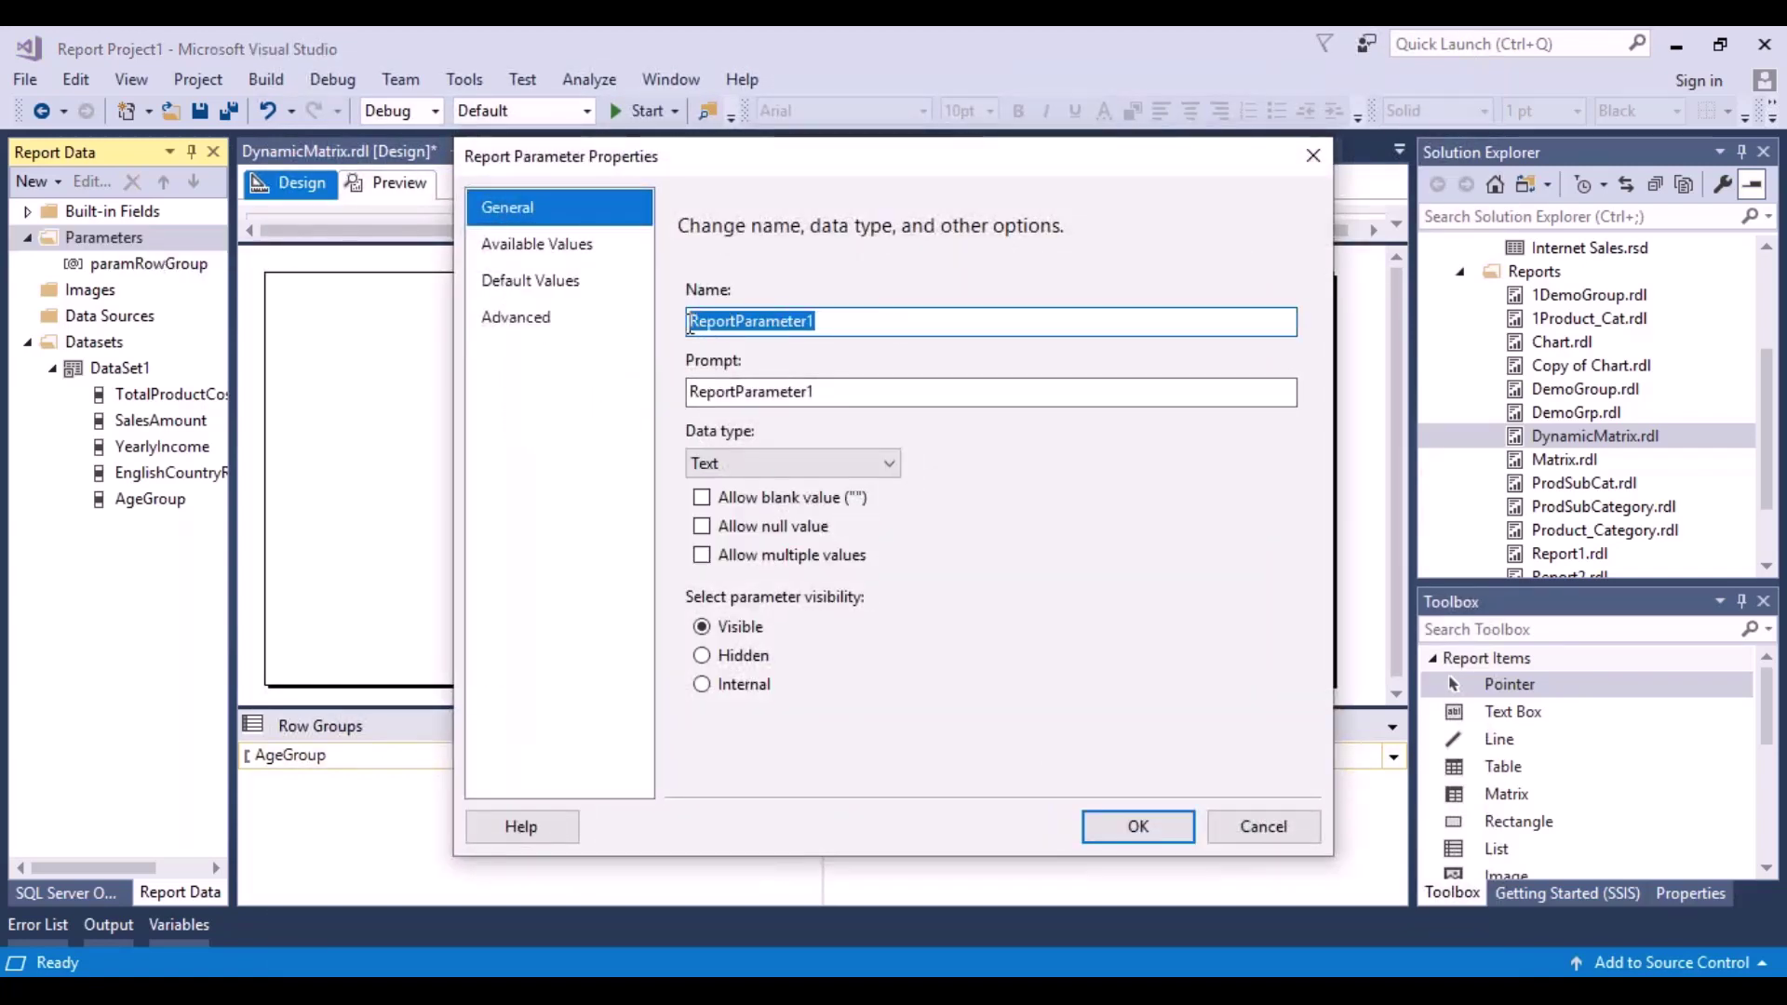
text(paramColGroup)
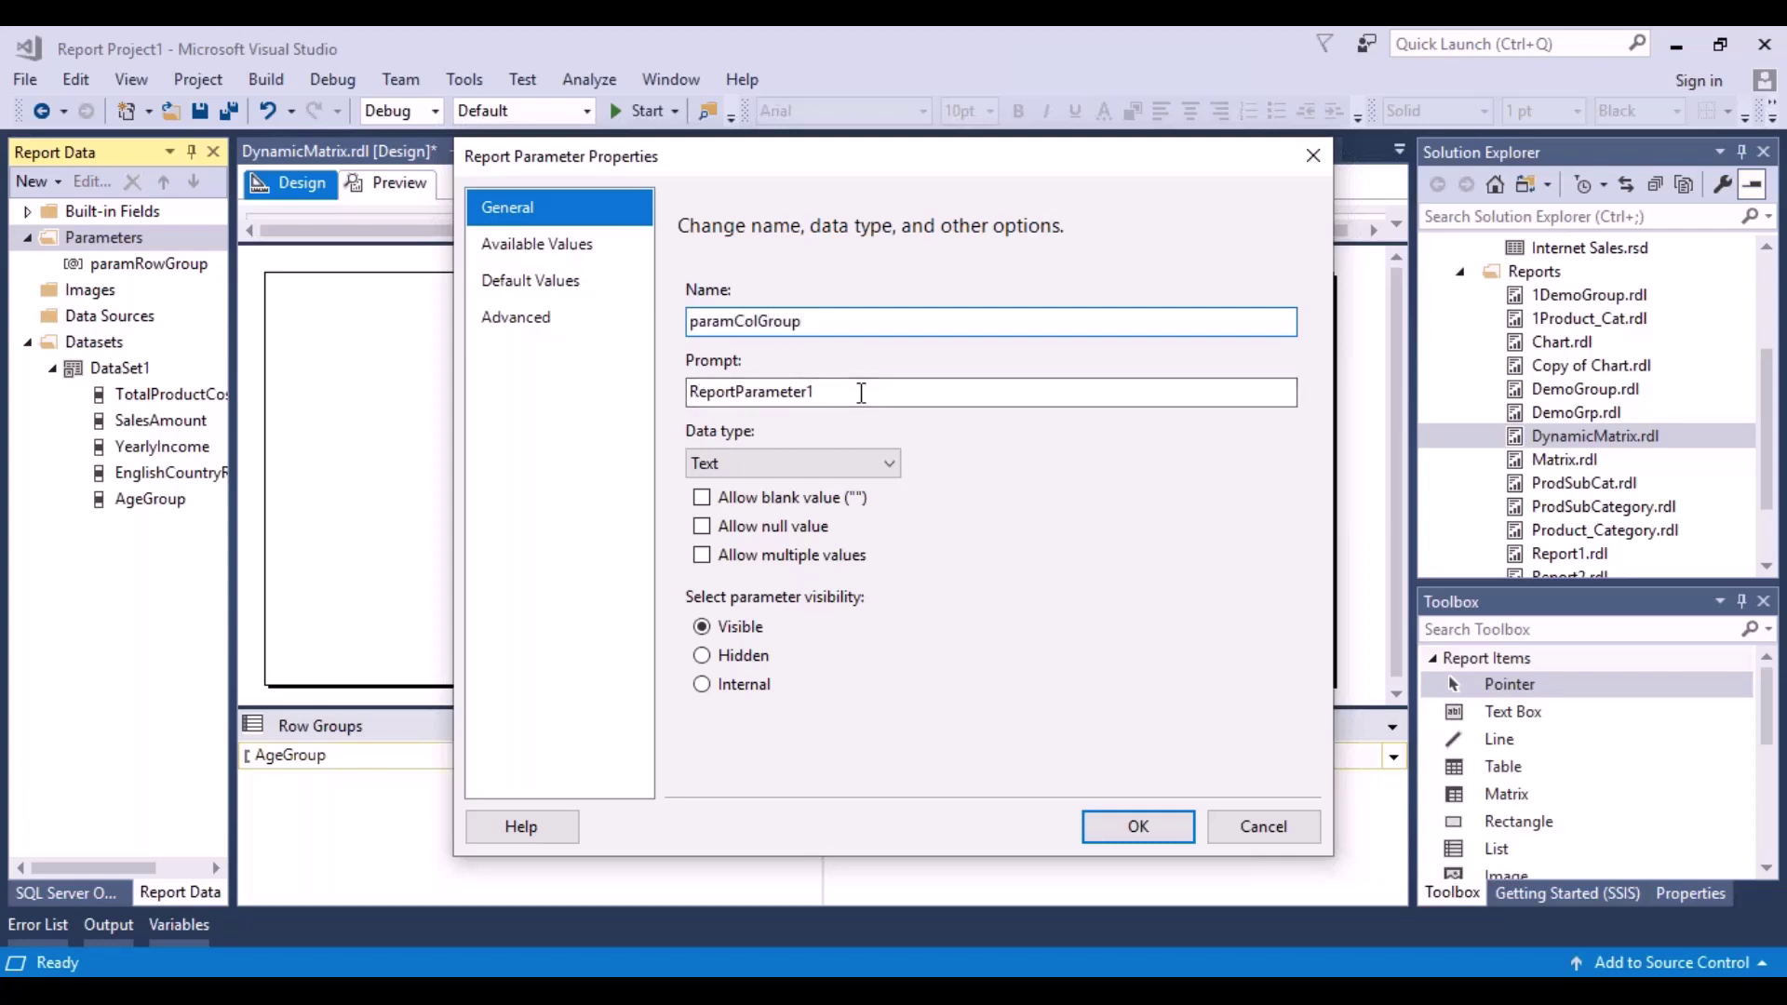
- Set the paramColGroup parameter's prompt to Column Group
drag(861, 391, 615, 408)
text(Co)
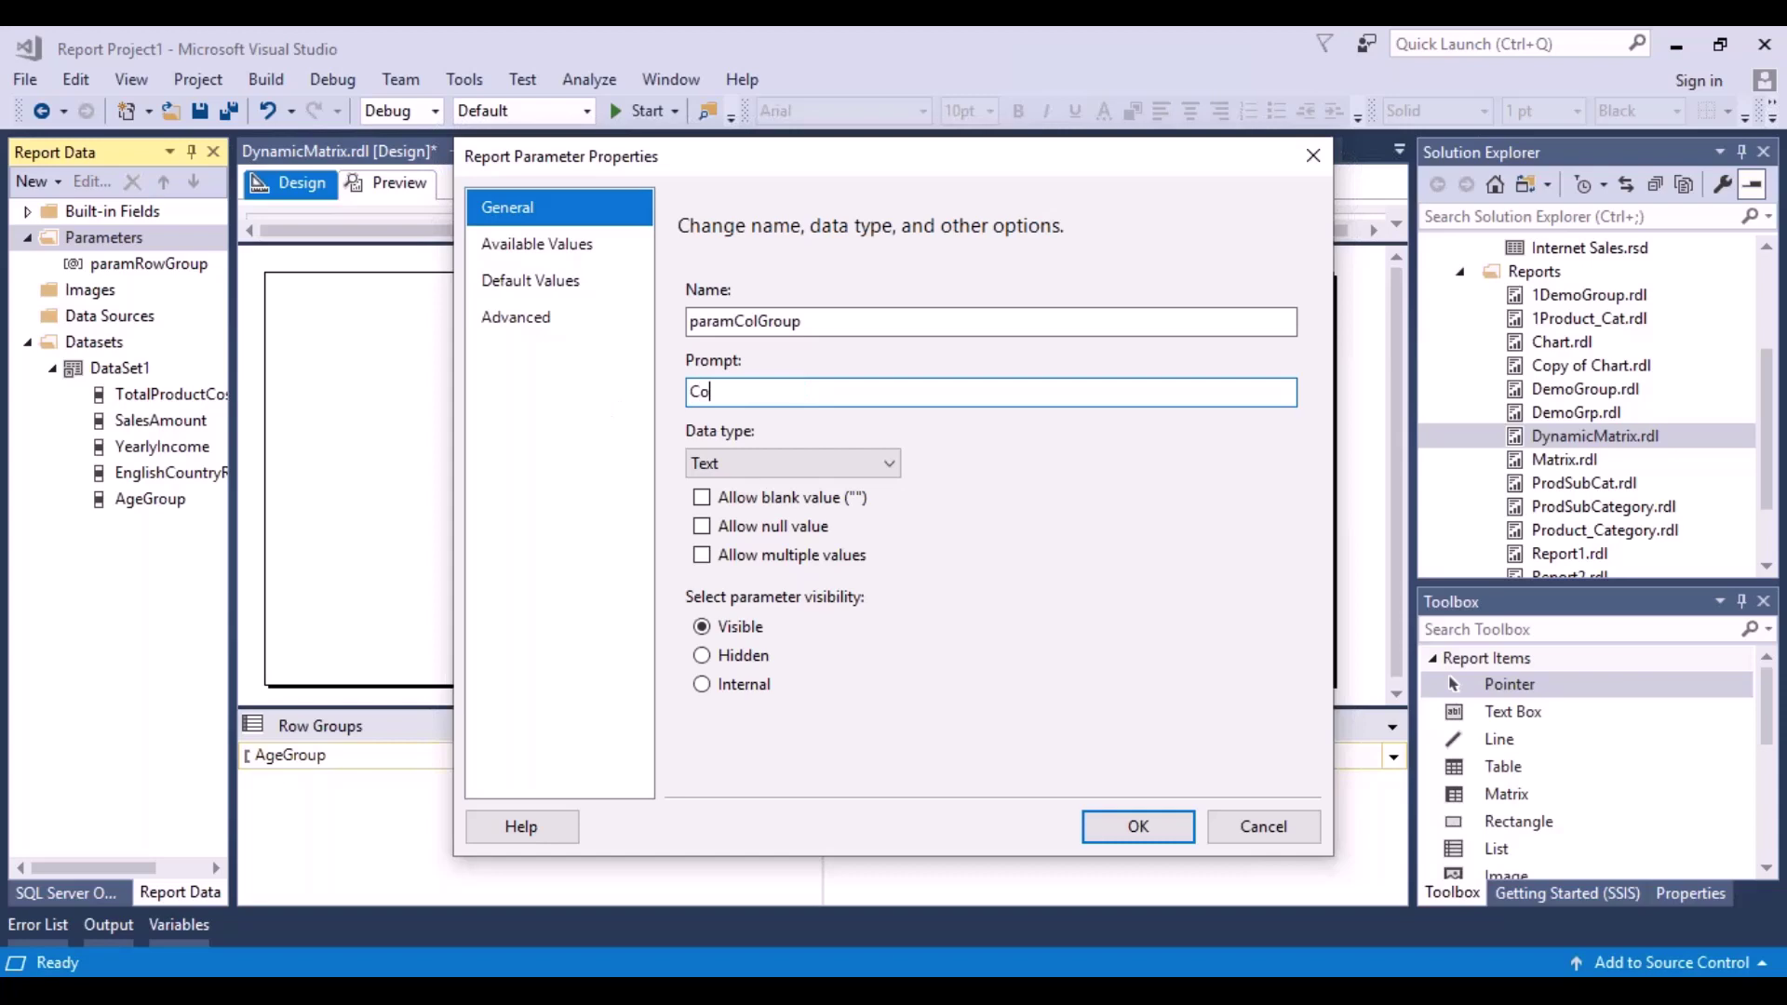
text(lumn Group)
- Specify the column parameter's available values manually, adding the label Age Group with the value AgeGroup
click(582, 247)
click(703, 354)
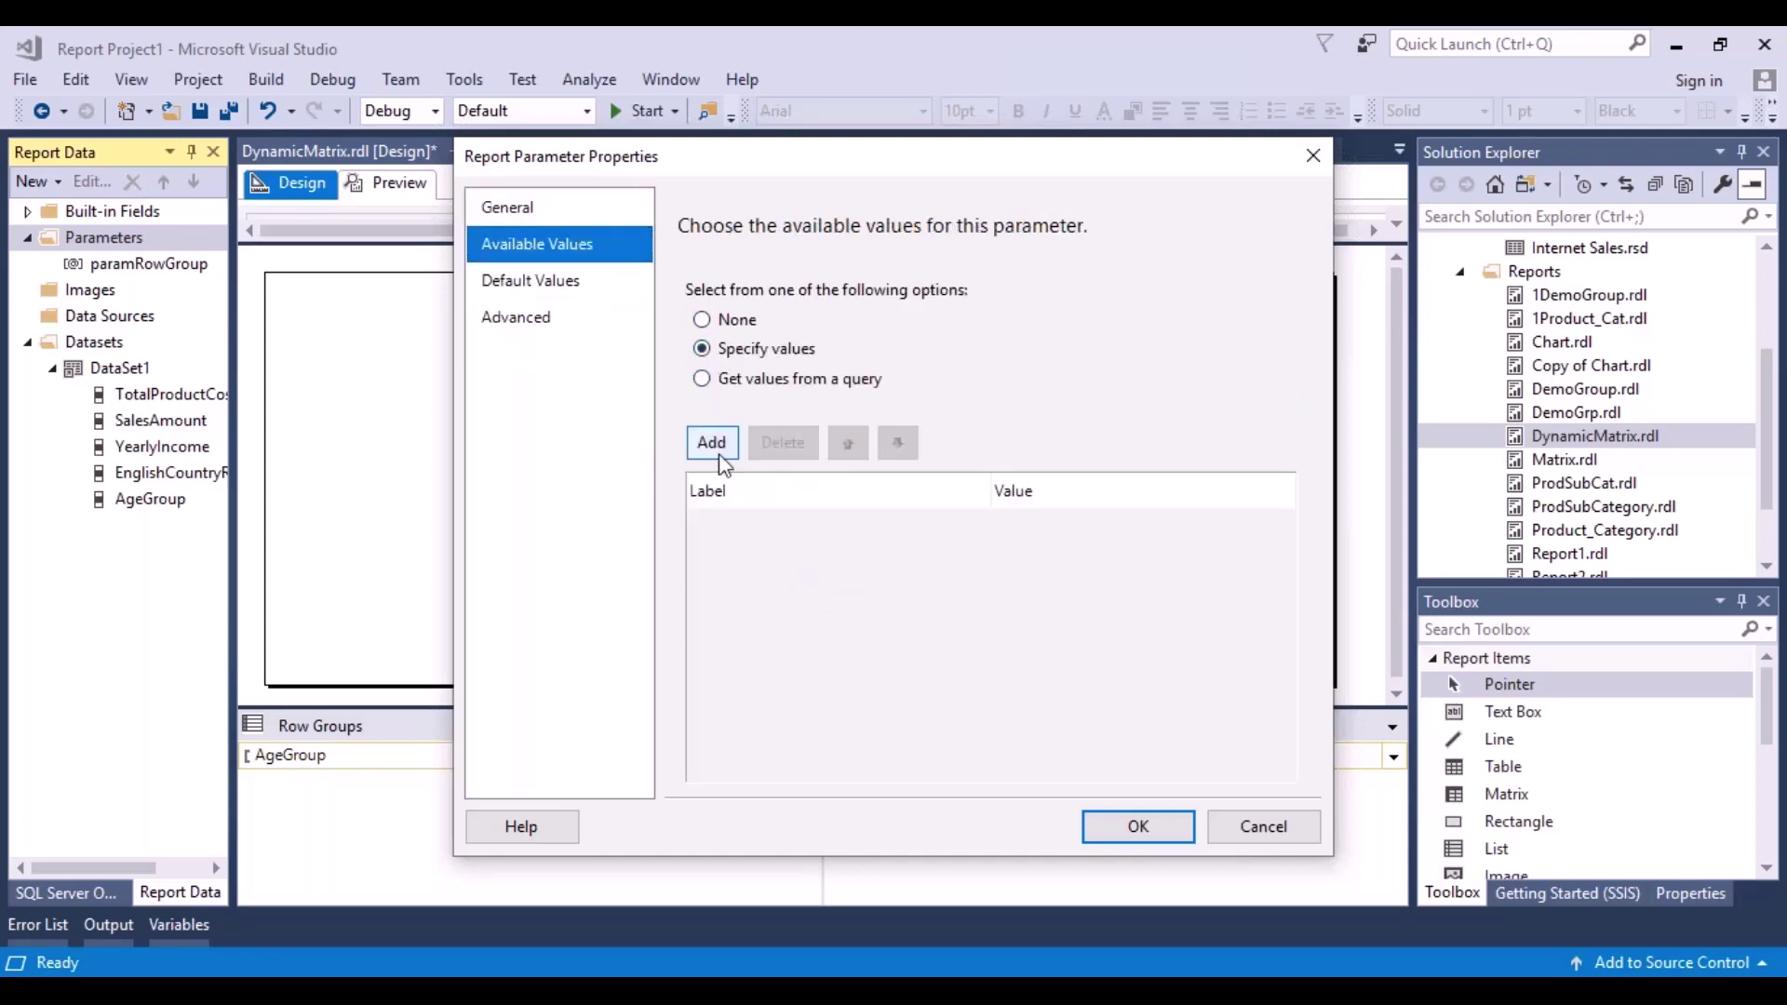
click(718, 450)
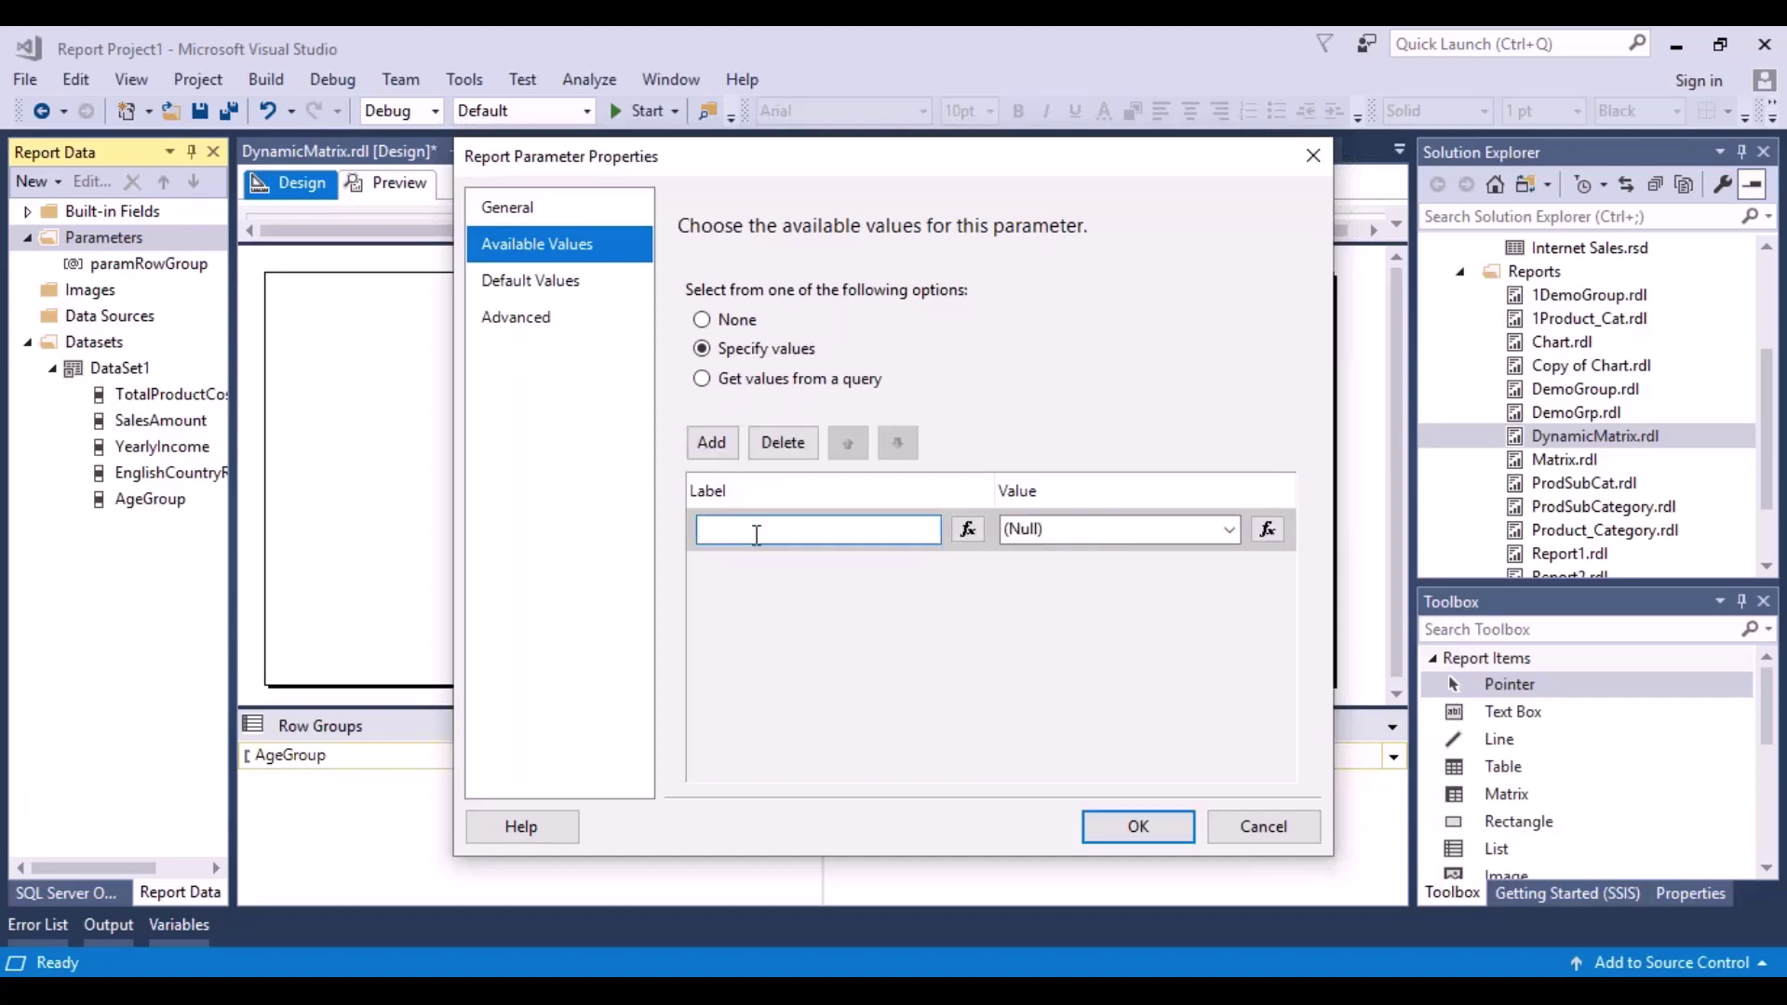
text(Age Group)
click(1057, 530)
text(AgeGroup)
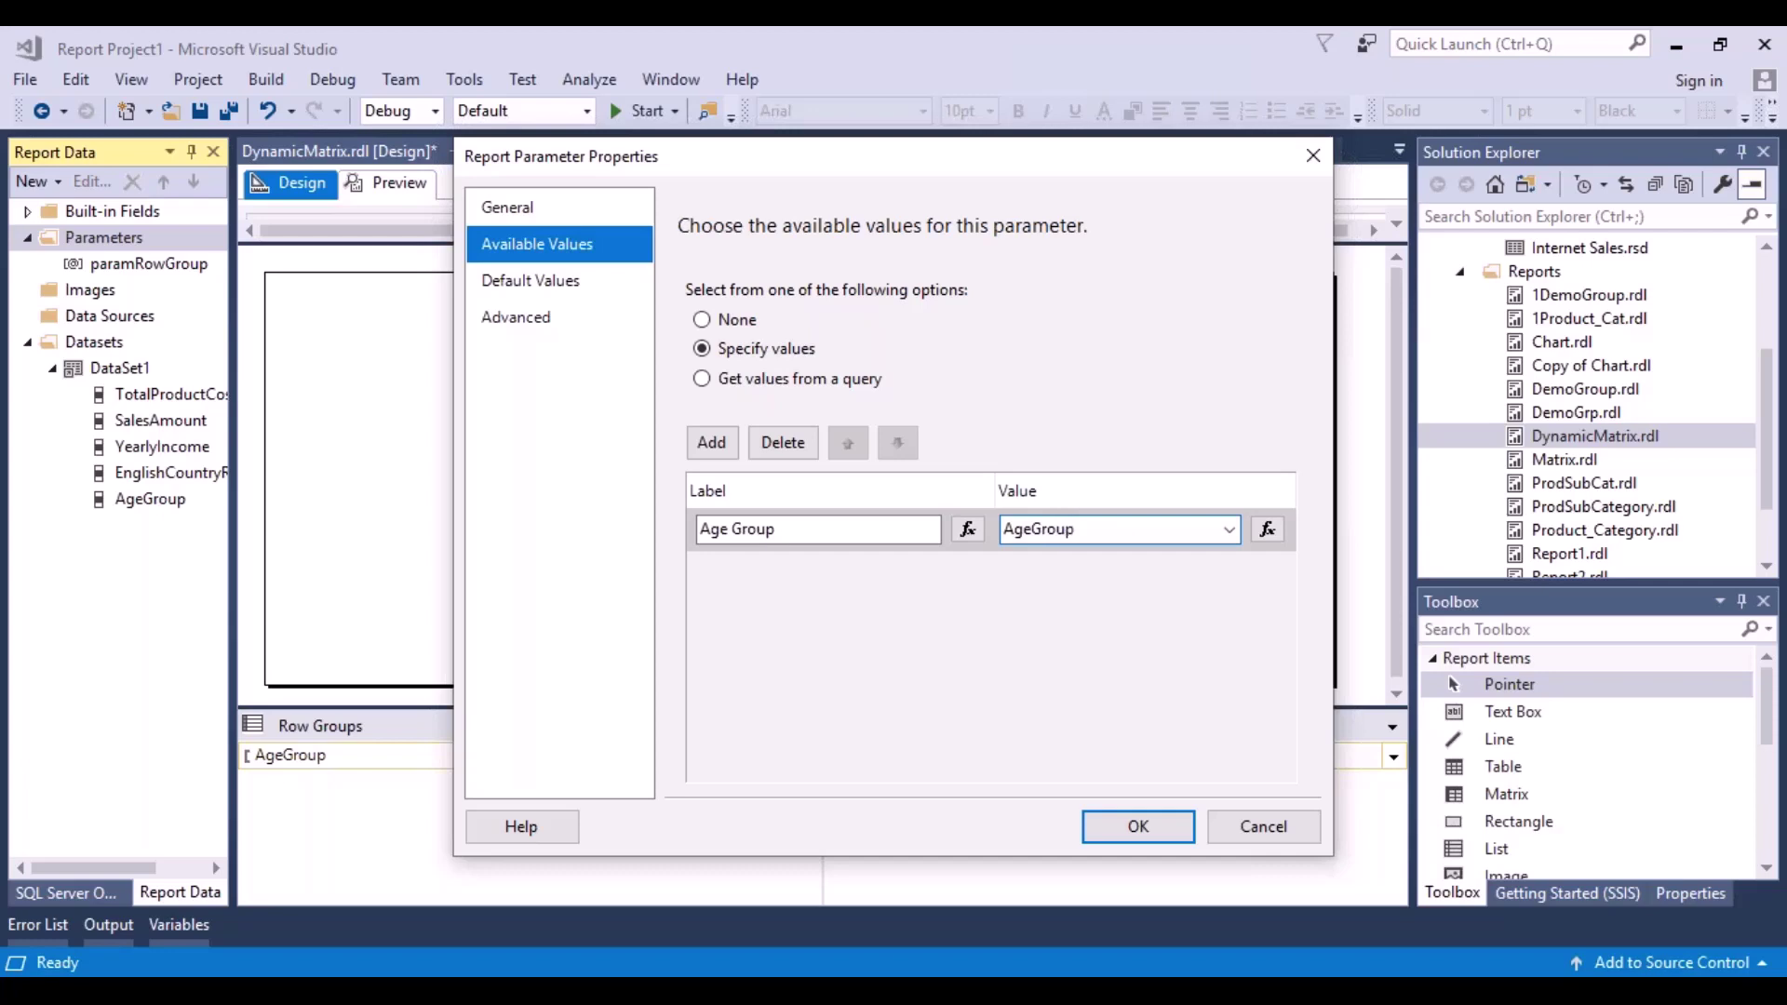
- Add a second available value to the column parameter, labelled Yearly Income with the value YearlyIncome
click(711, 442)
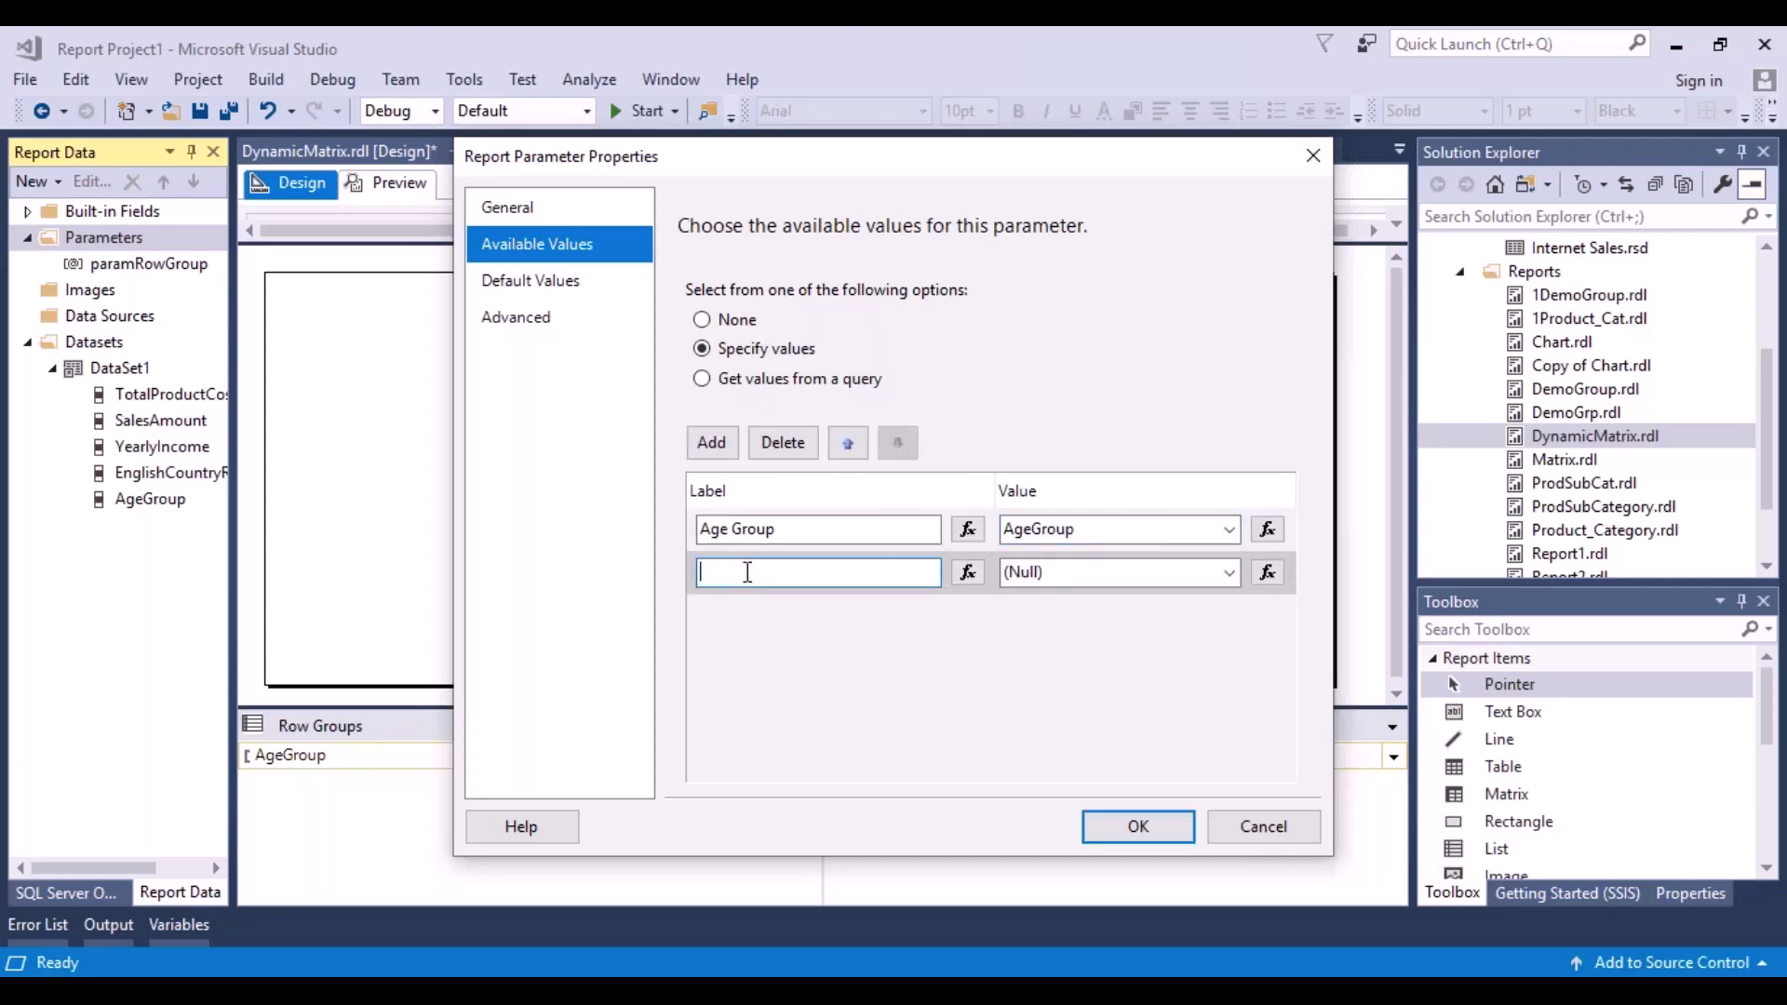
text(Yearly Income)
click(1073, 570)
text(YearlyIncome)
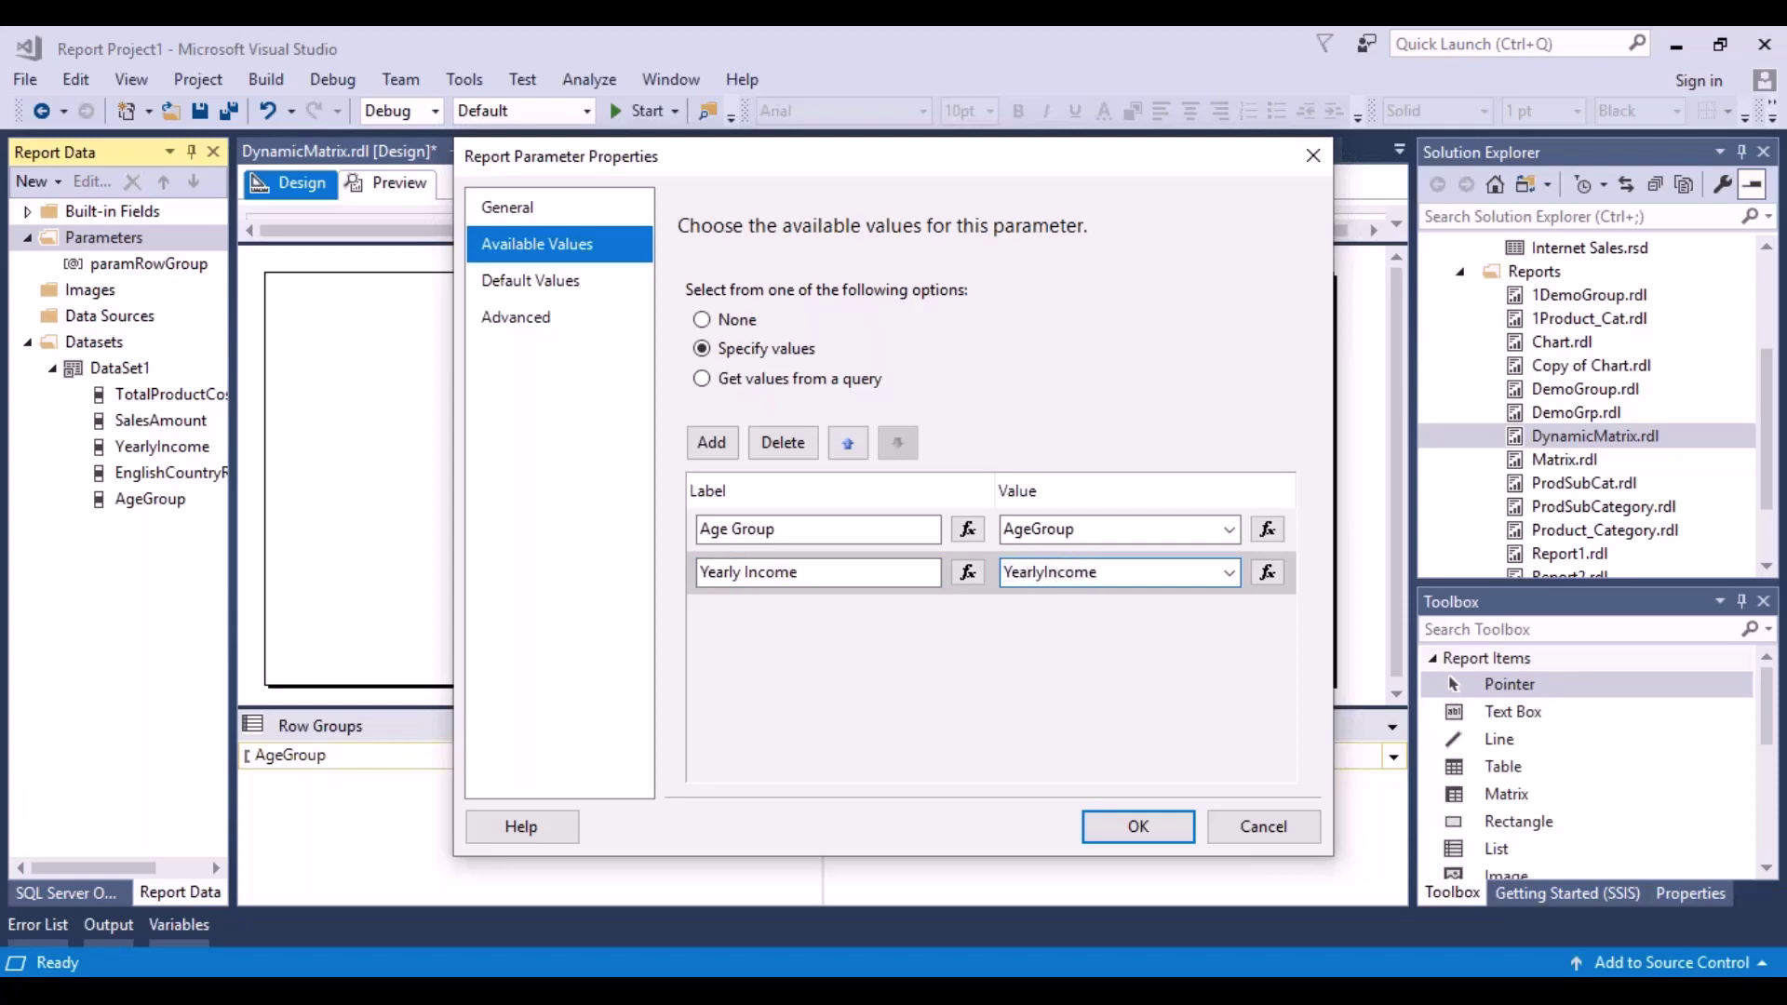
- Add a third value labelled Country with the value EnglishCountryRegionName to the column parameter and accept the parameter
click(711, 442)
text(Country)
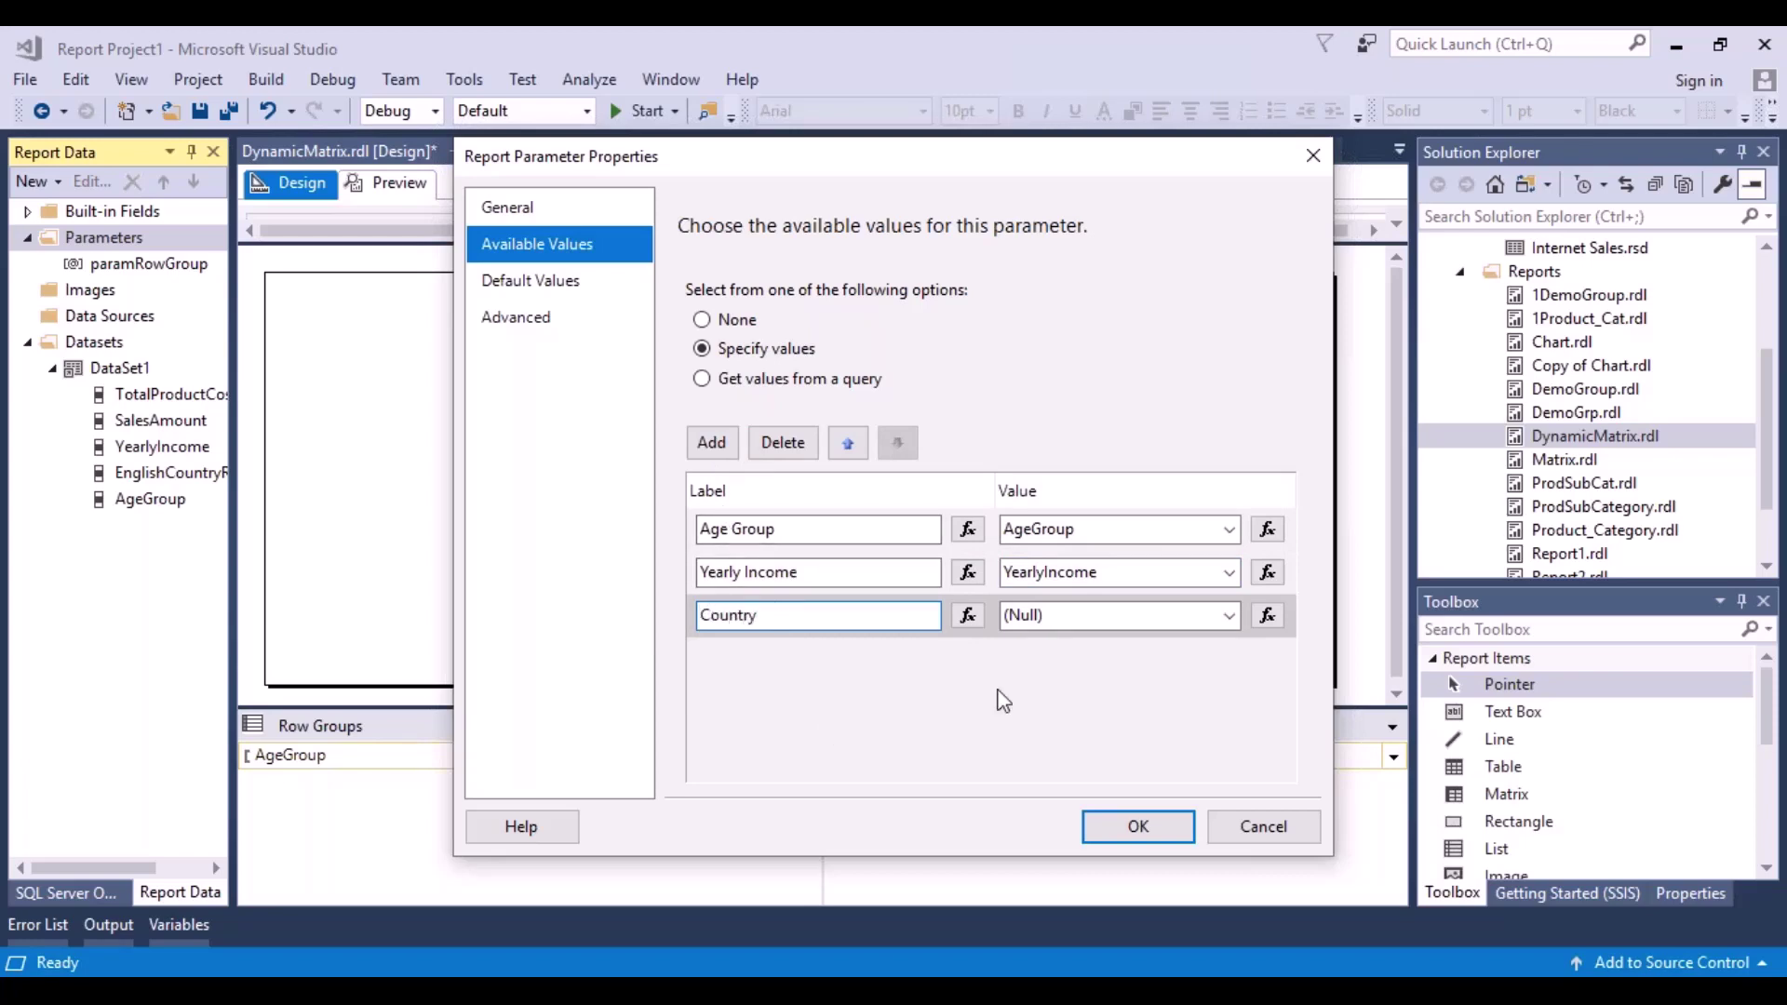
click(1070, 618)
text(E)
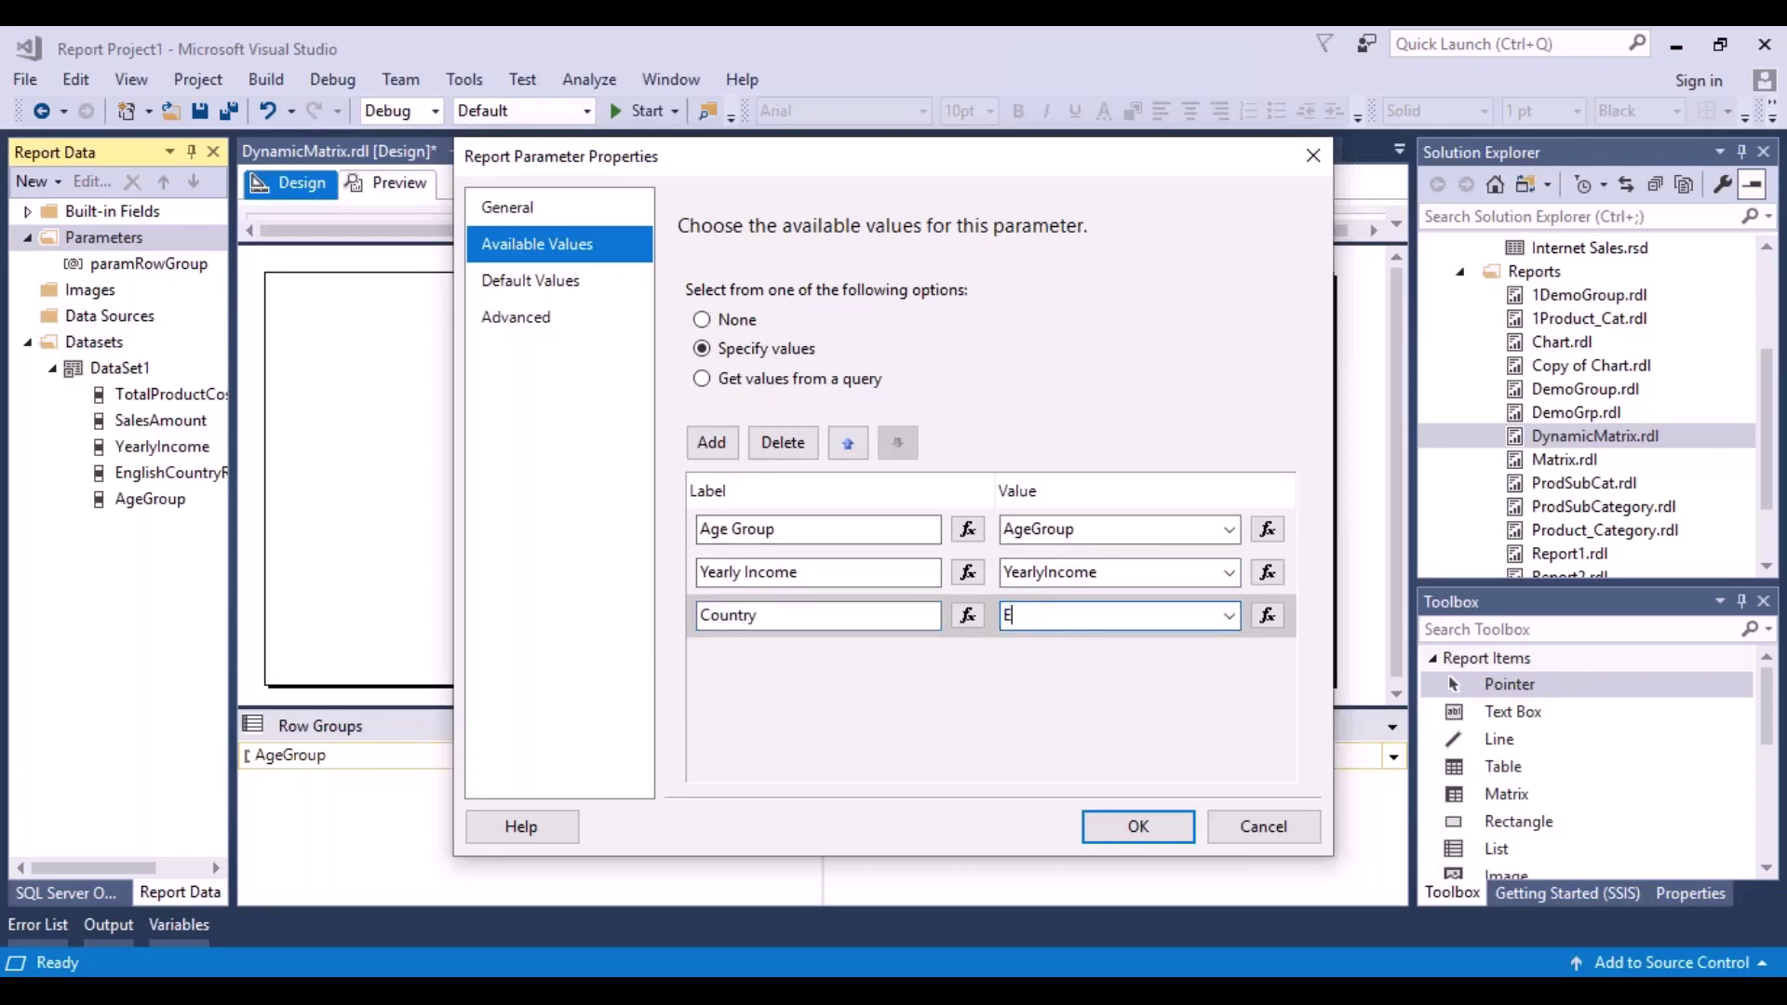
text(nglishCountryRegionName)
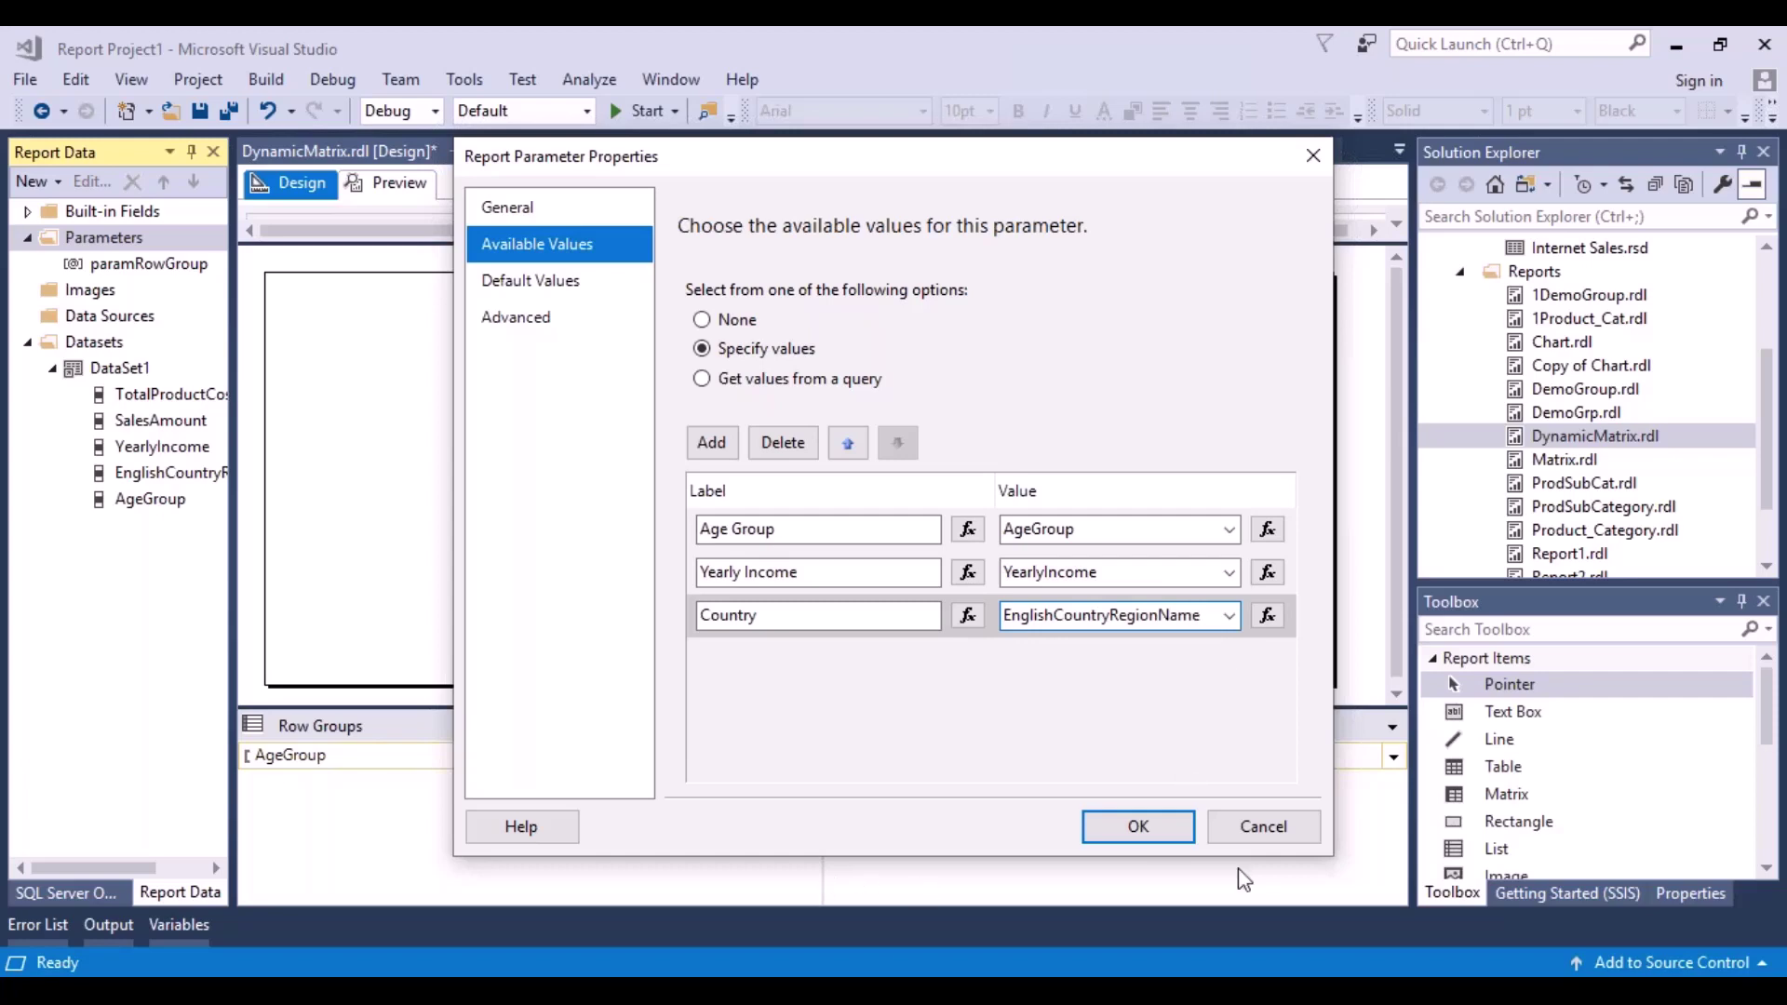
click(1145, 830)
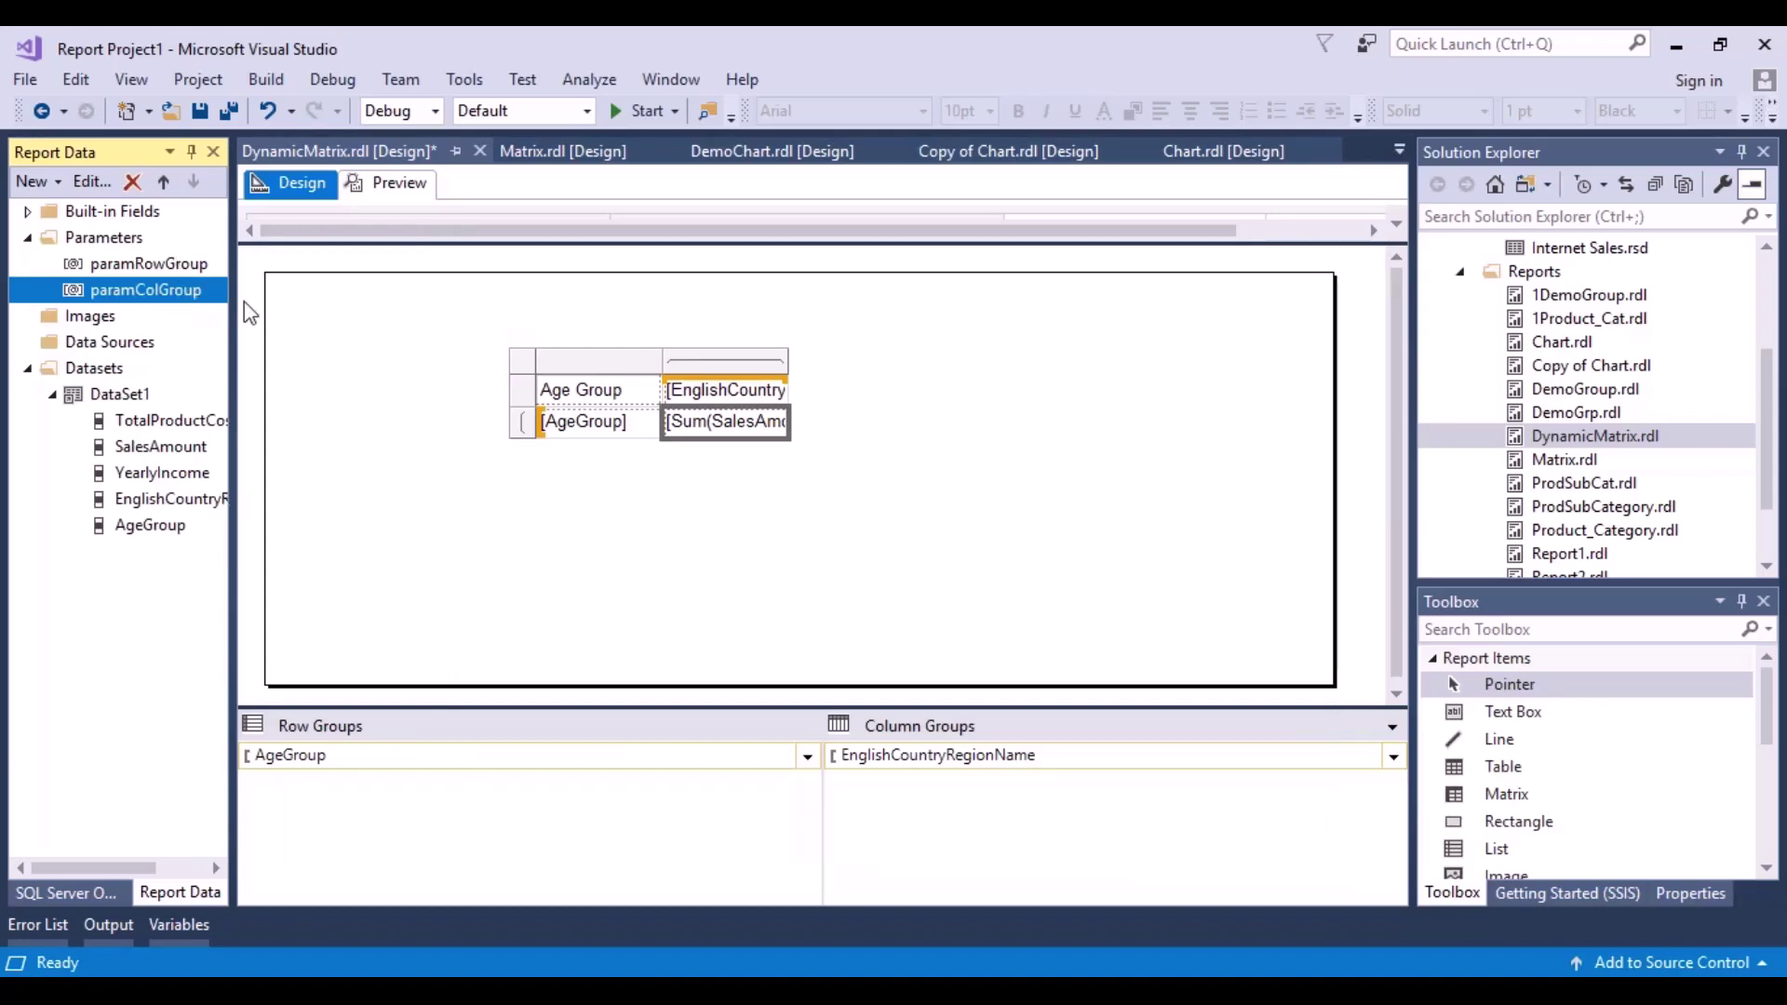
- Preview the report with RowGroup set to Age Group and Column Group set to Yearly Income, and return to the design
click(387, 194)
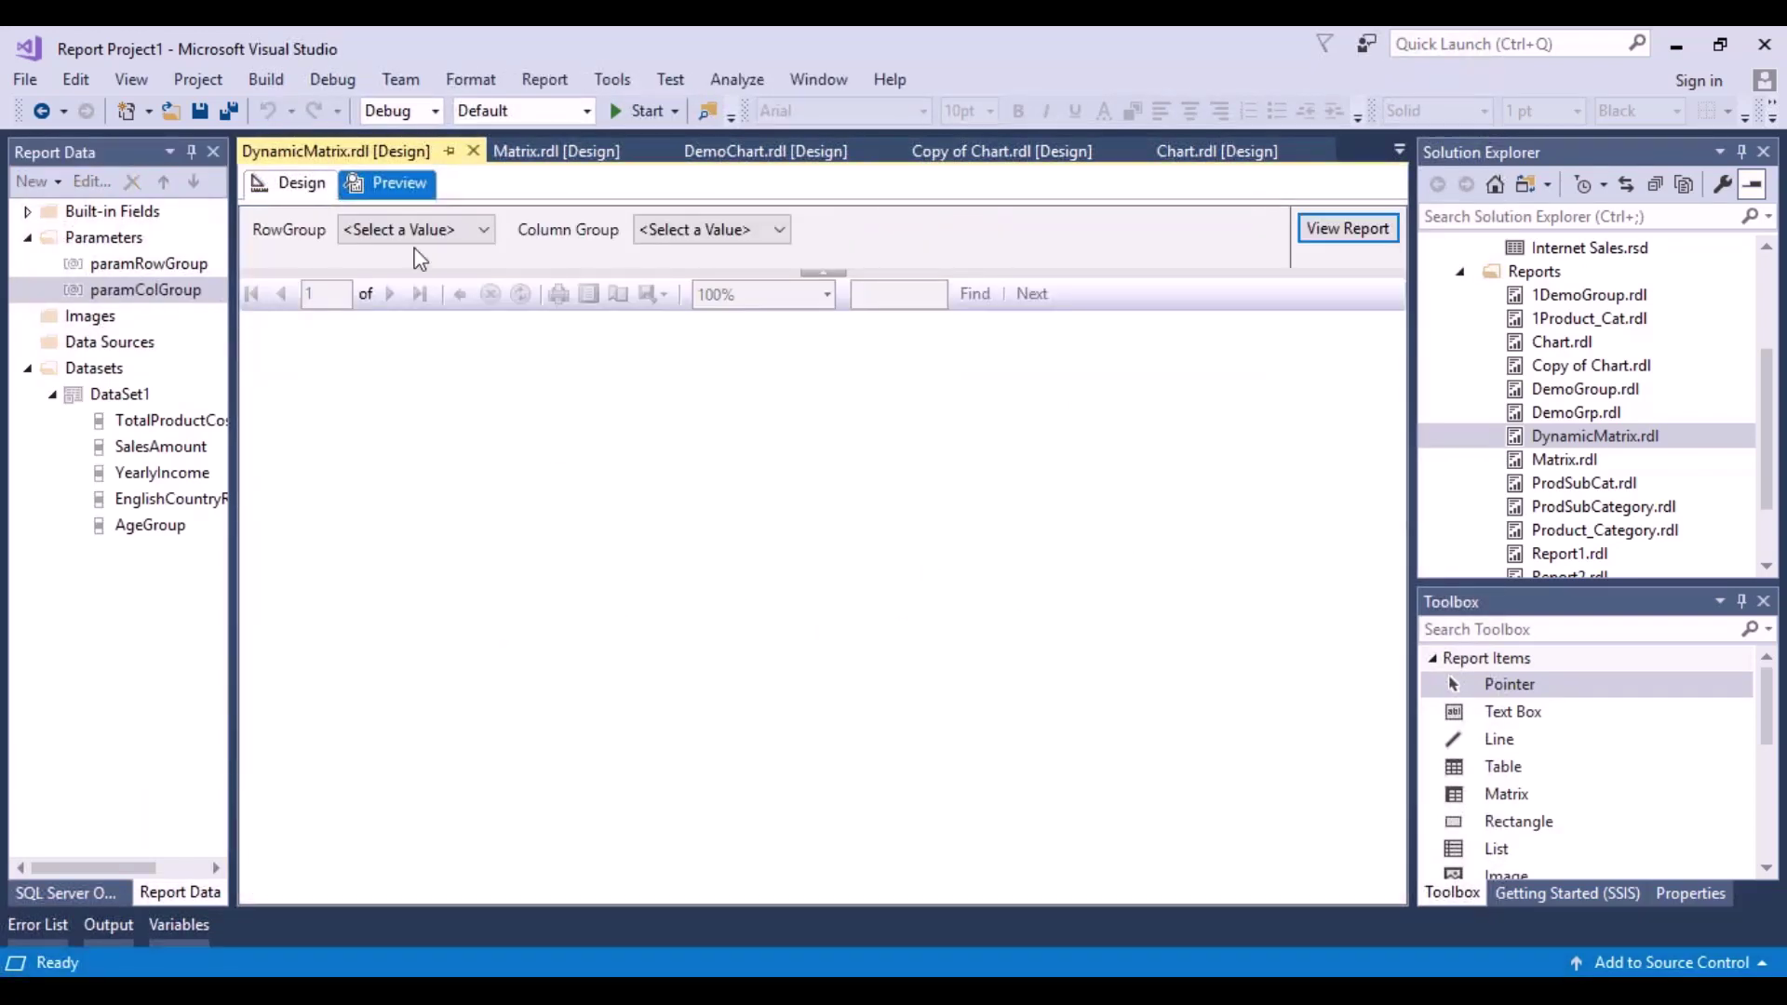
click(482, 237)
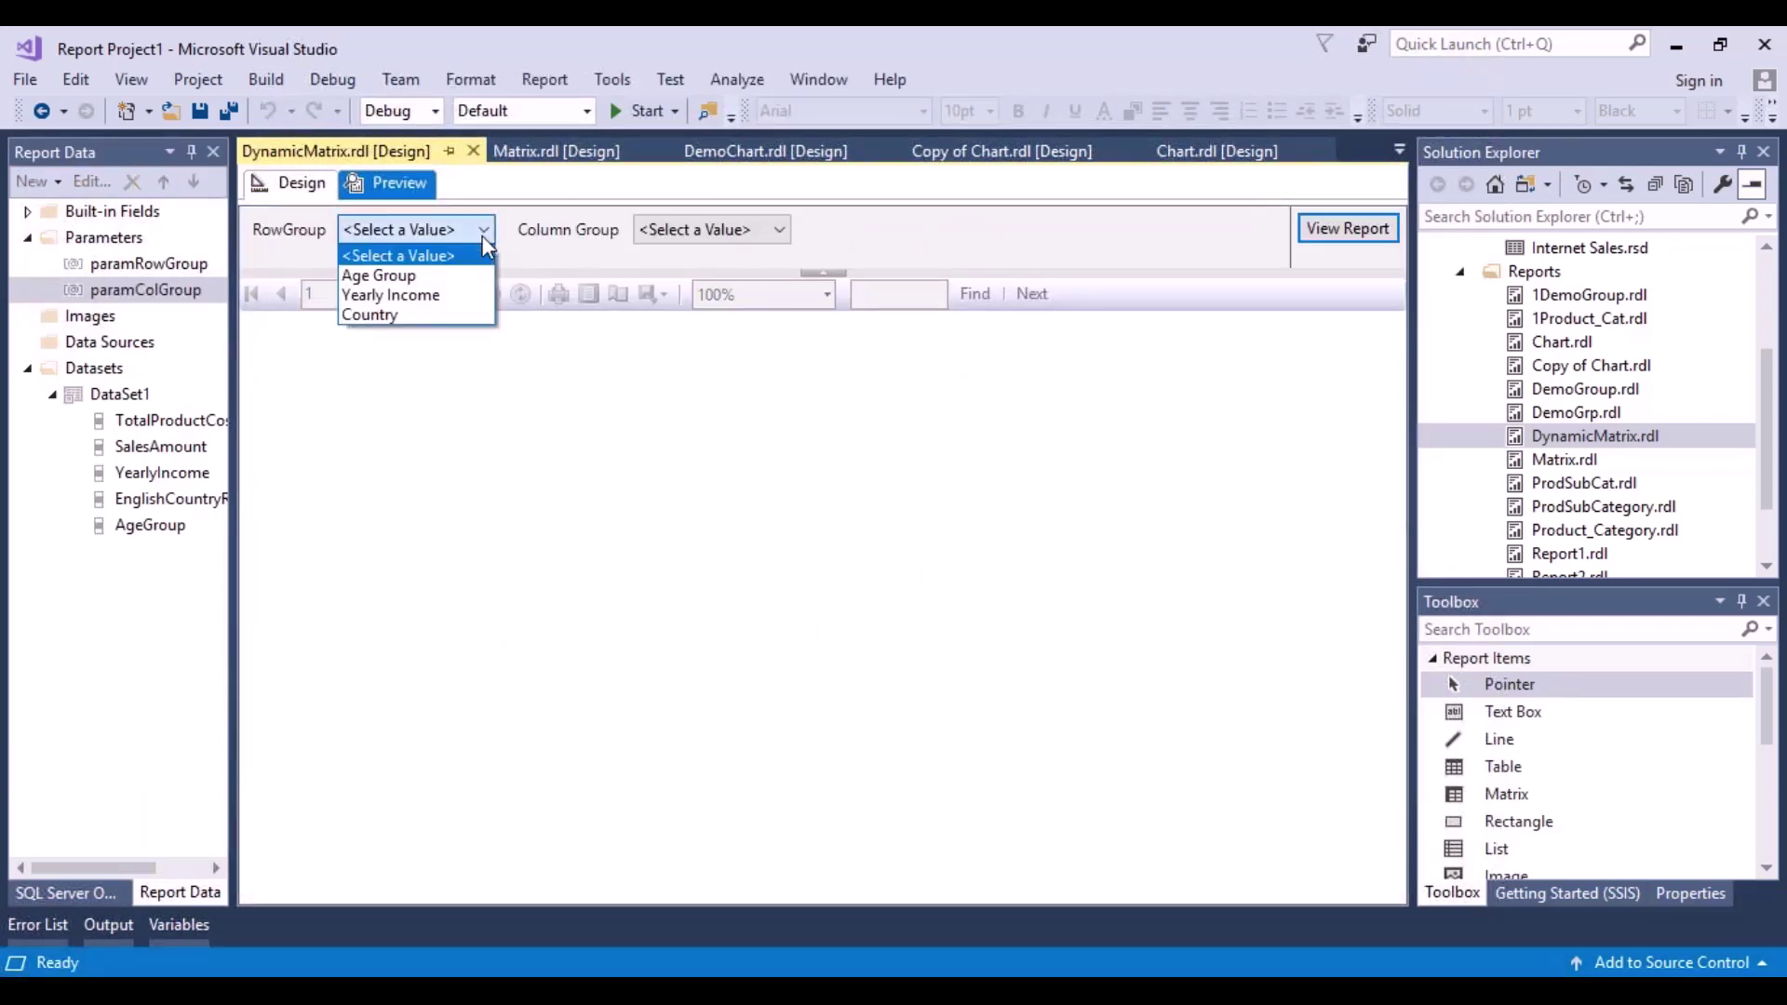
click(394, 279)
click(777, 233)
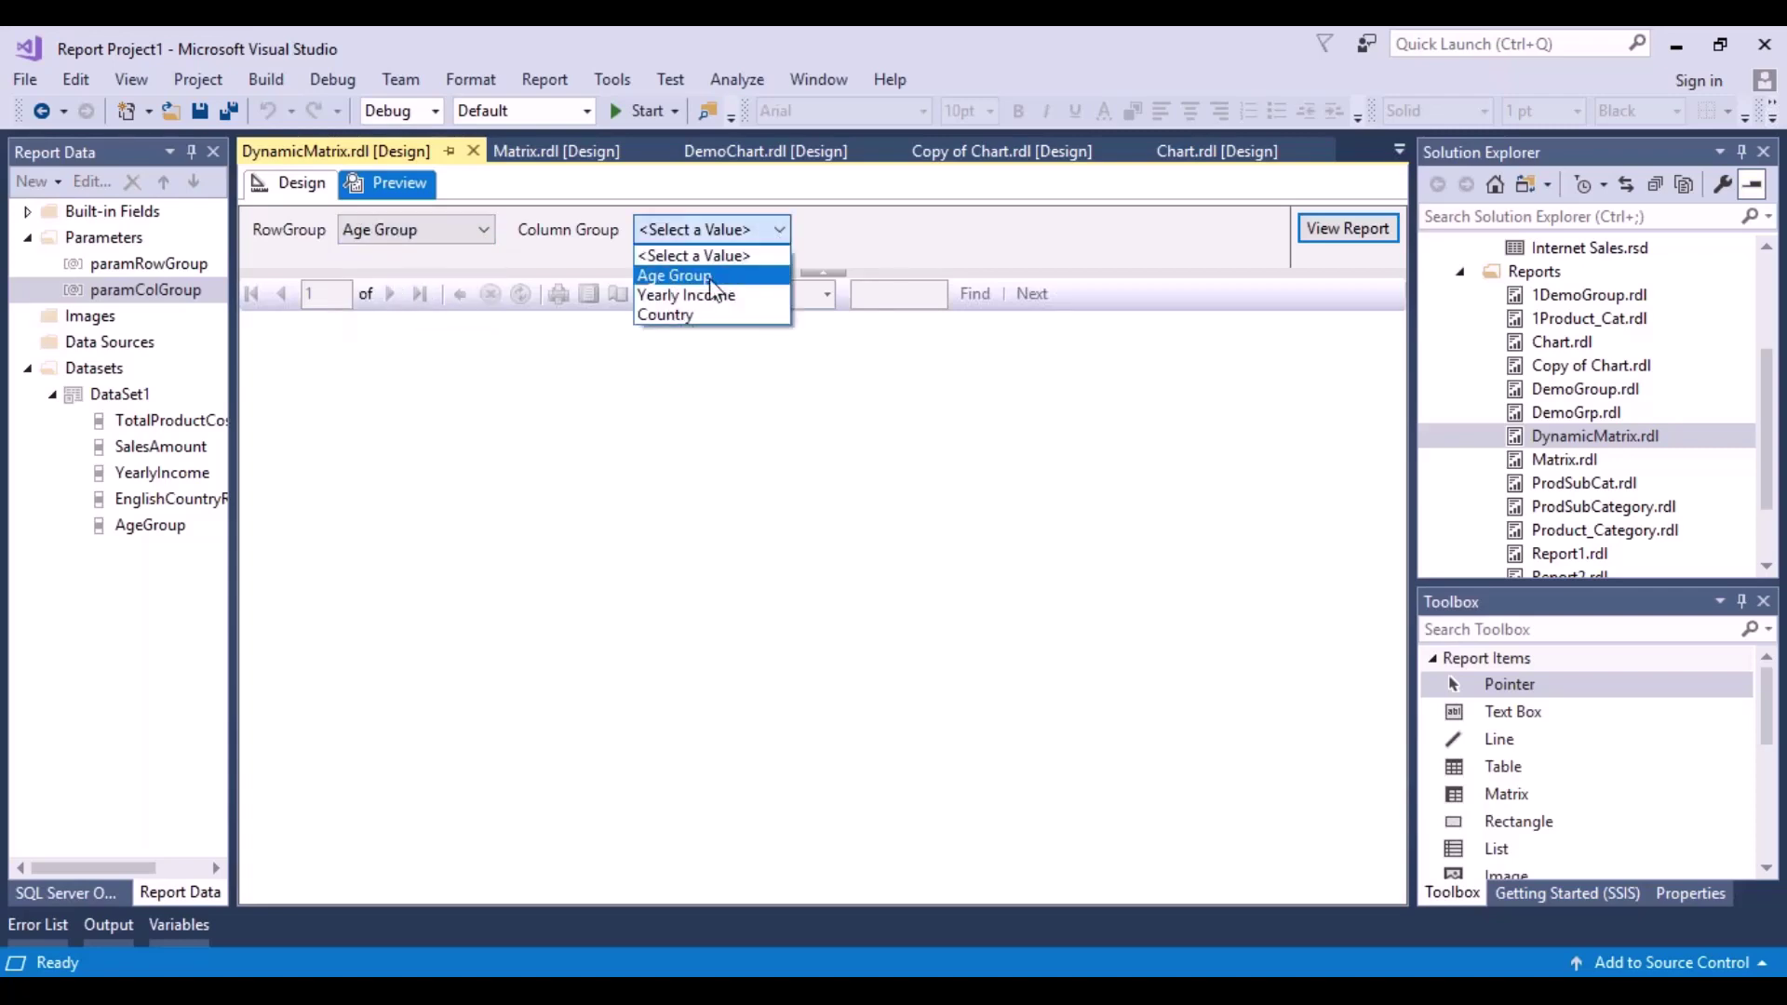
click(703, 297)
click(1335, 231)
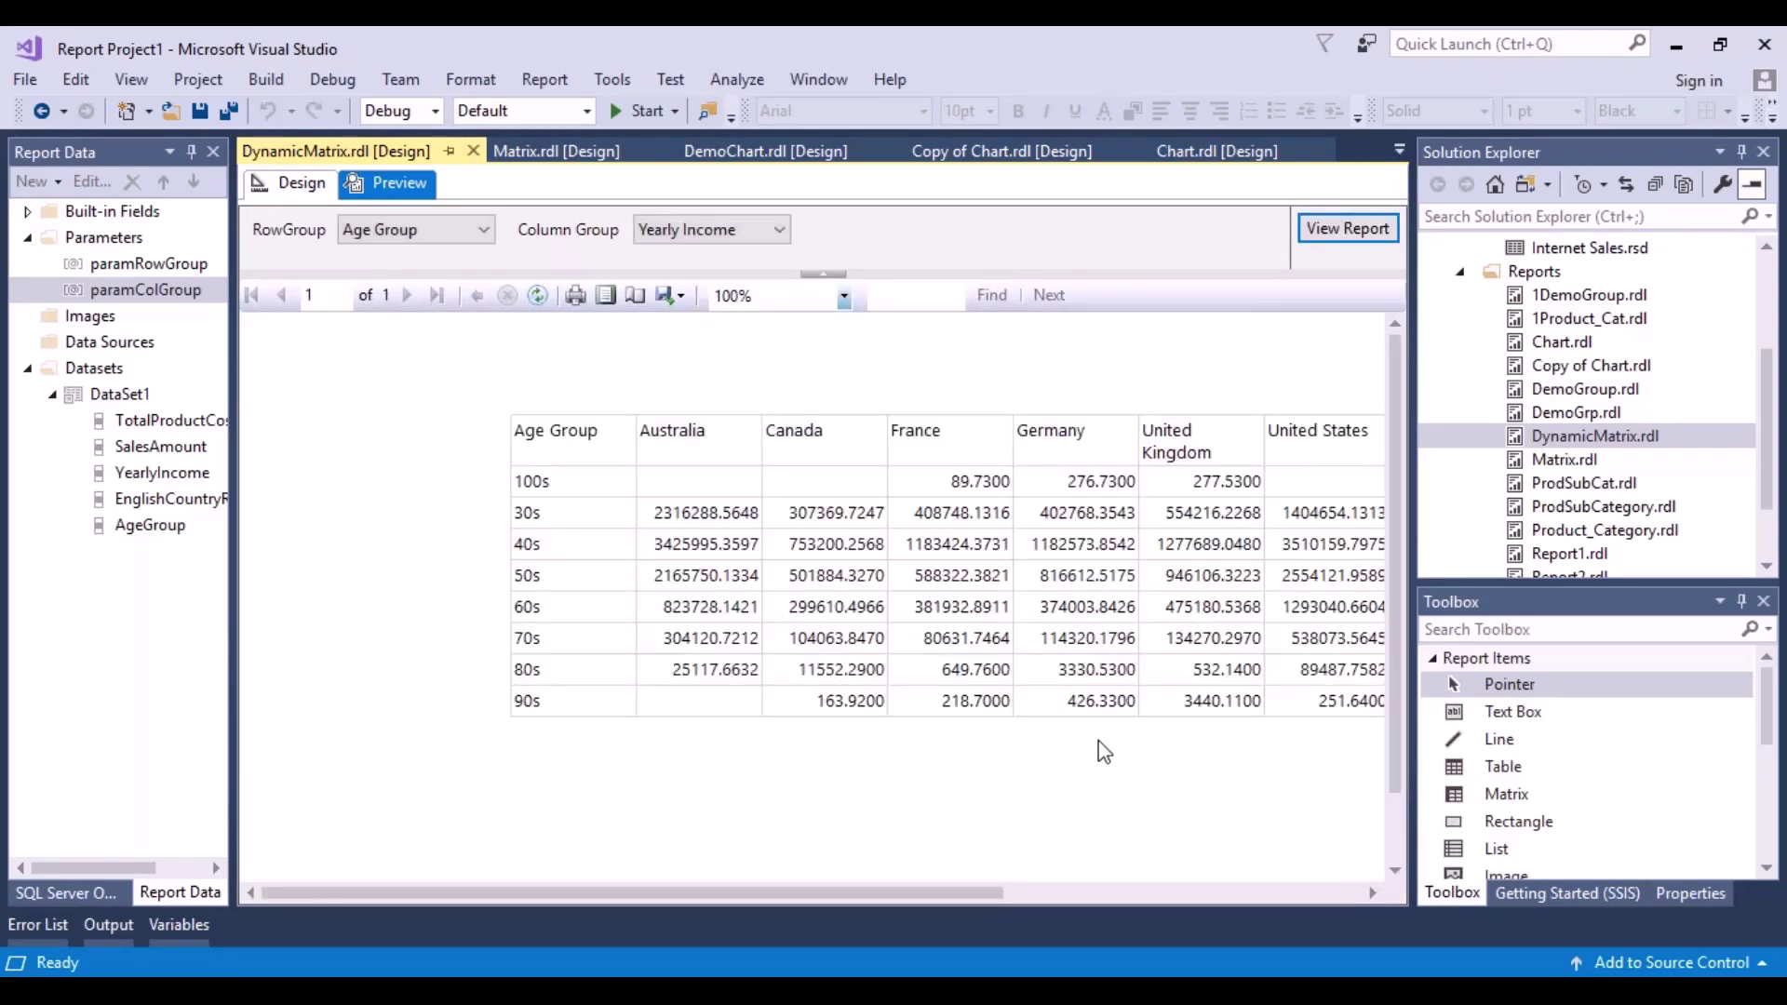
click(310, 186)
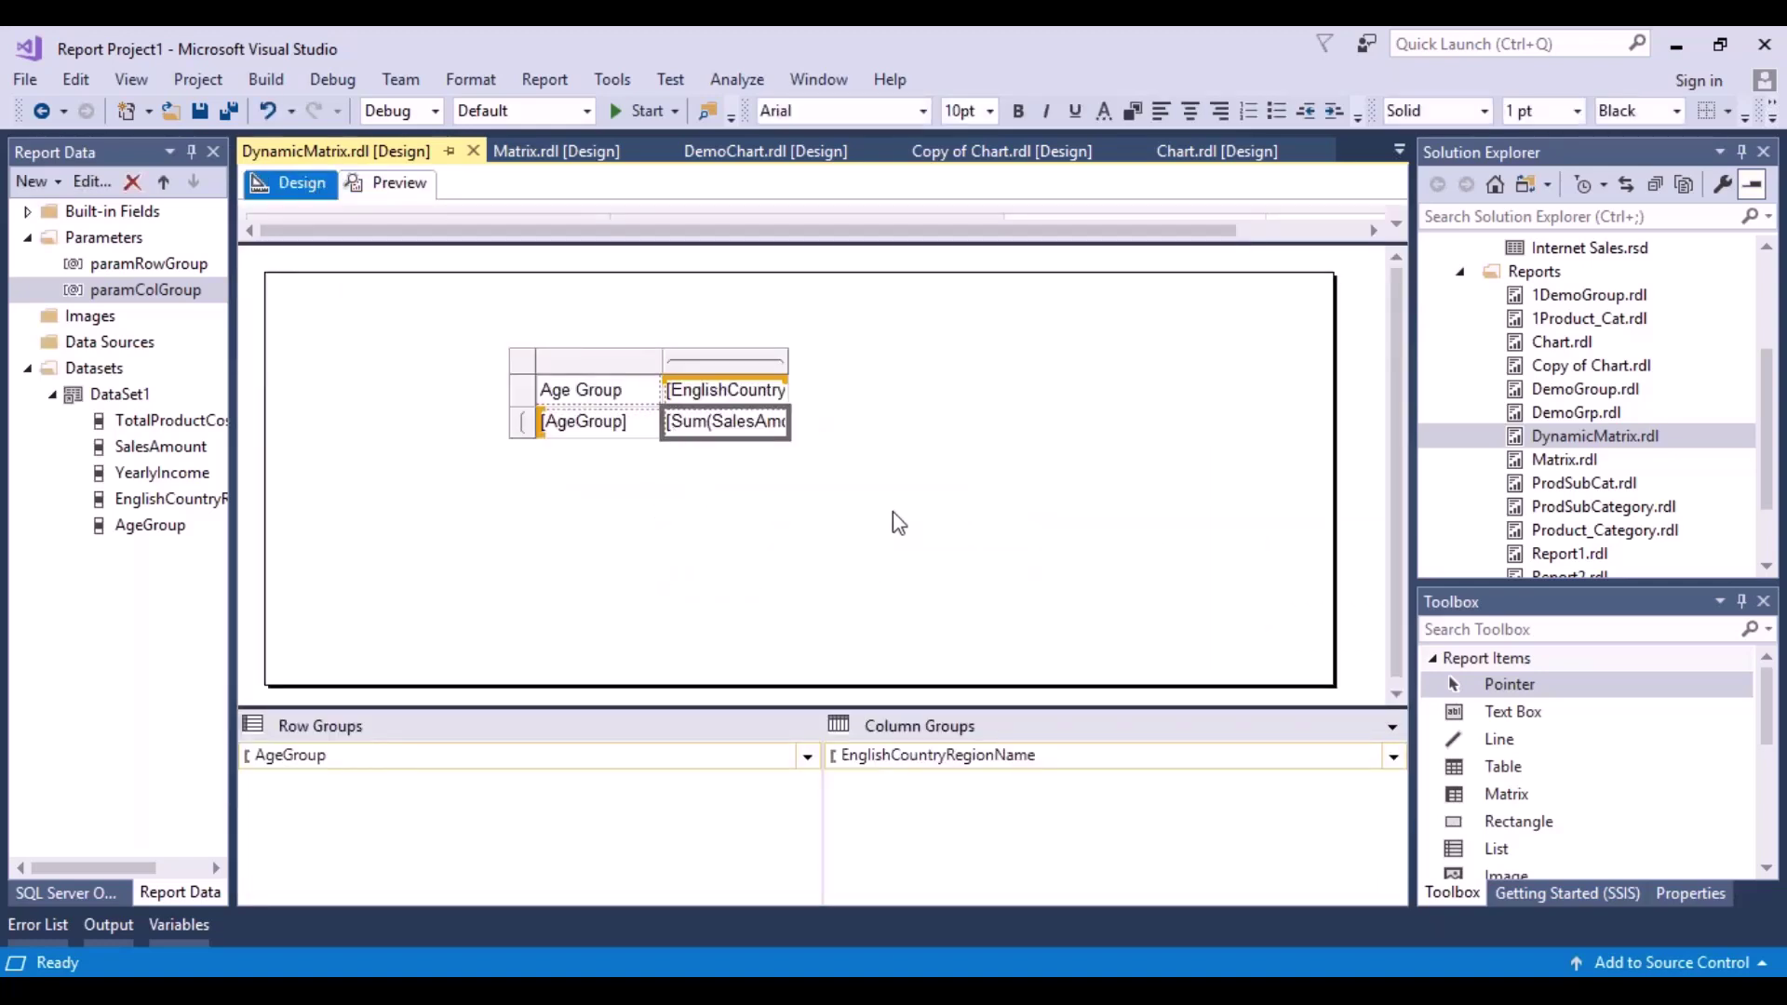
- Open the expression of the matrix's AgeGroup row cell and remove !AgeGroup from it
click(892, 511)
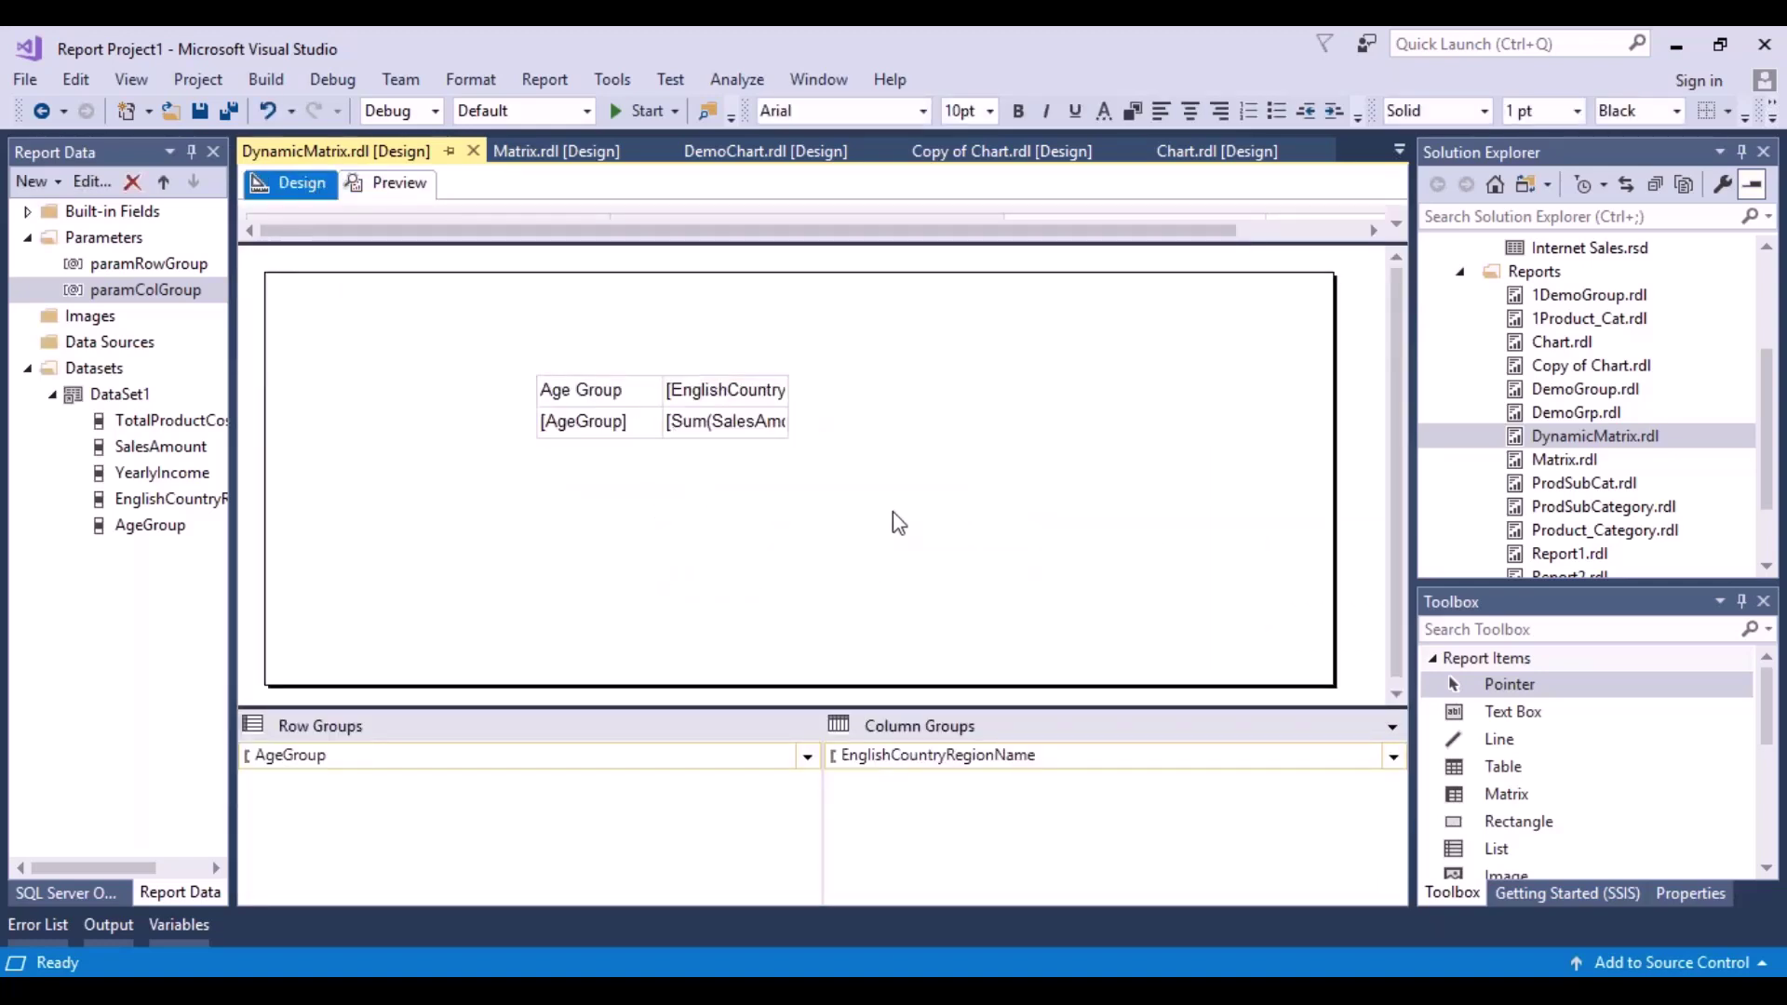
click(644, 430)
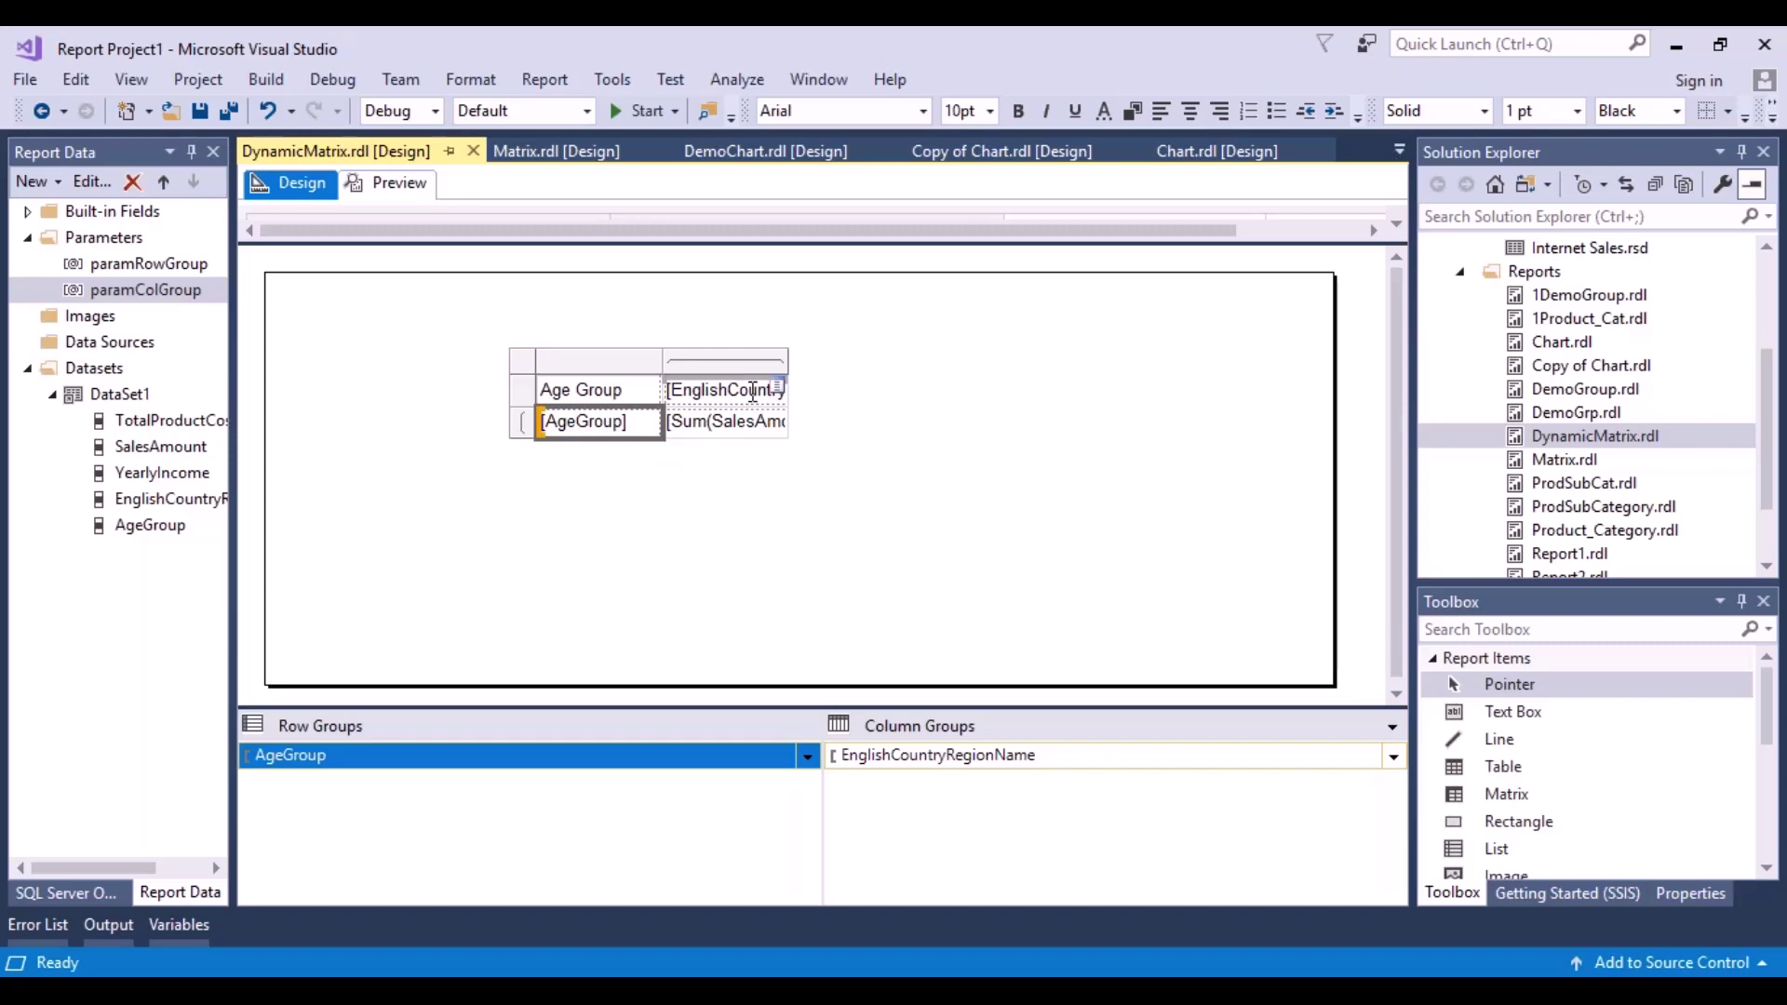
right_click(605, 440)
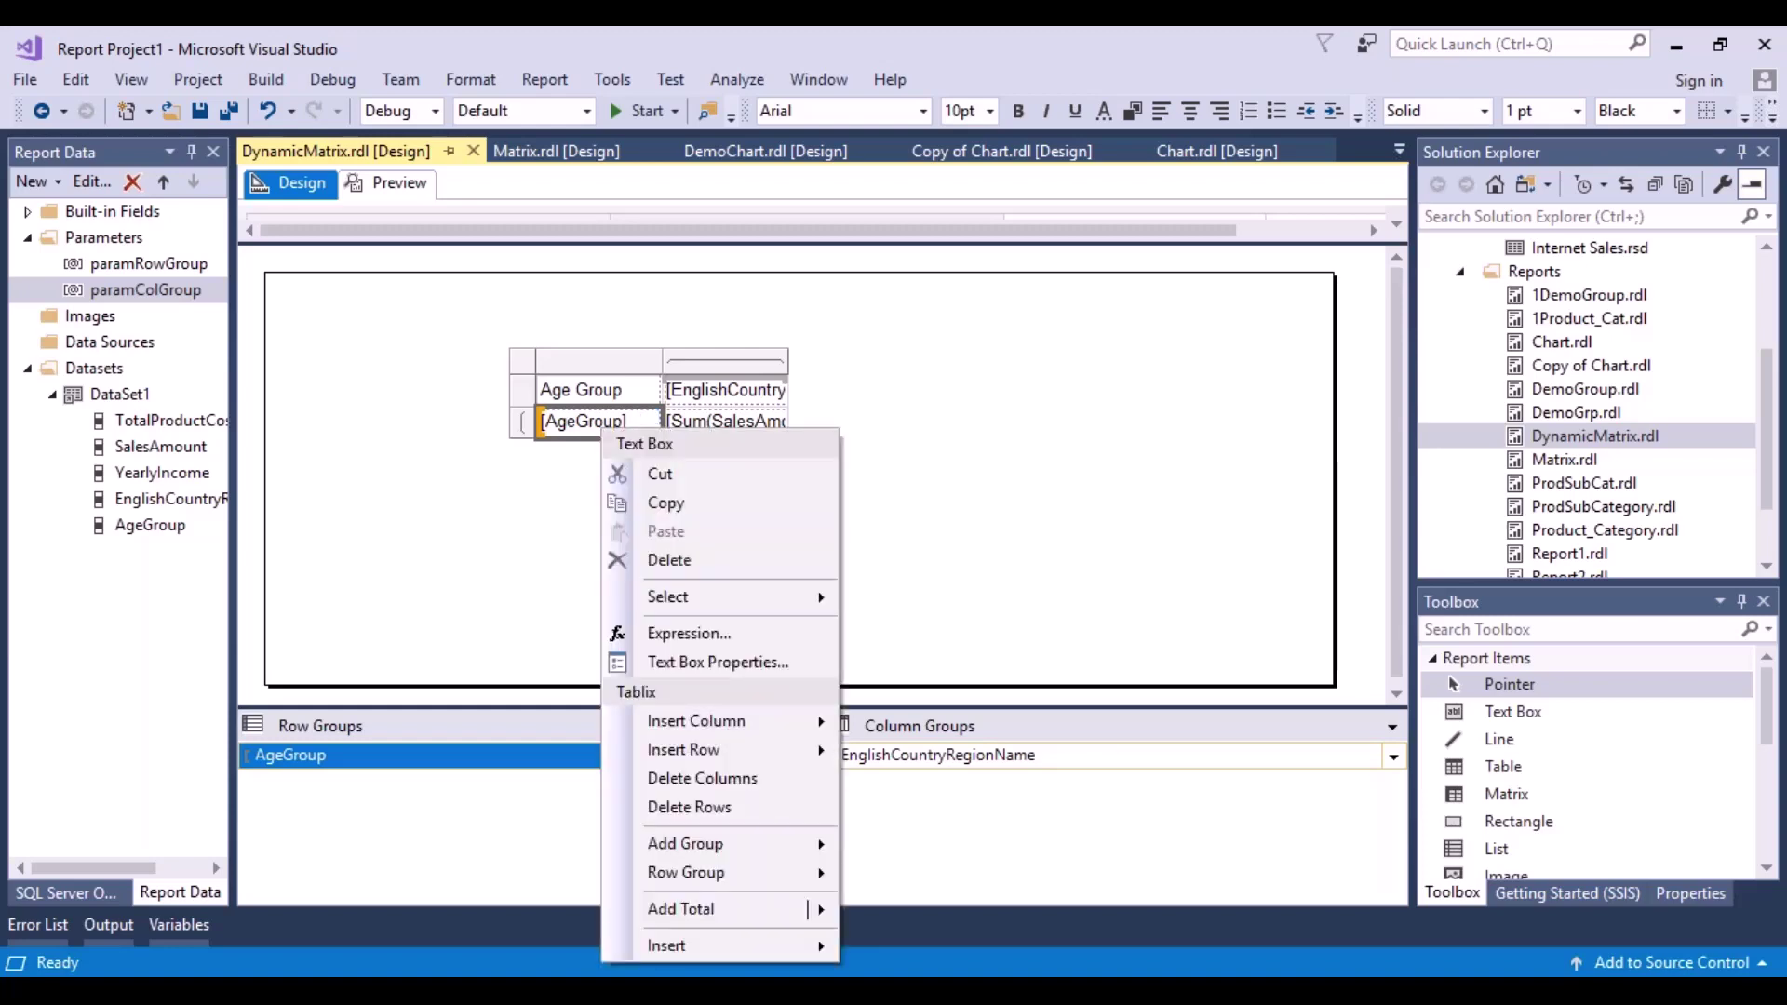
click(731, 640)
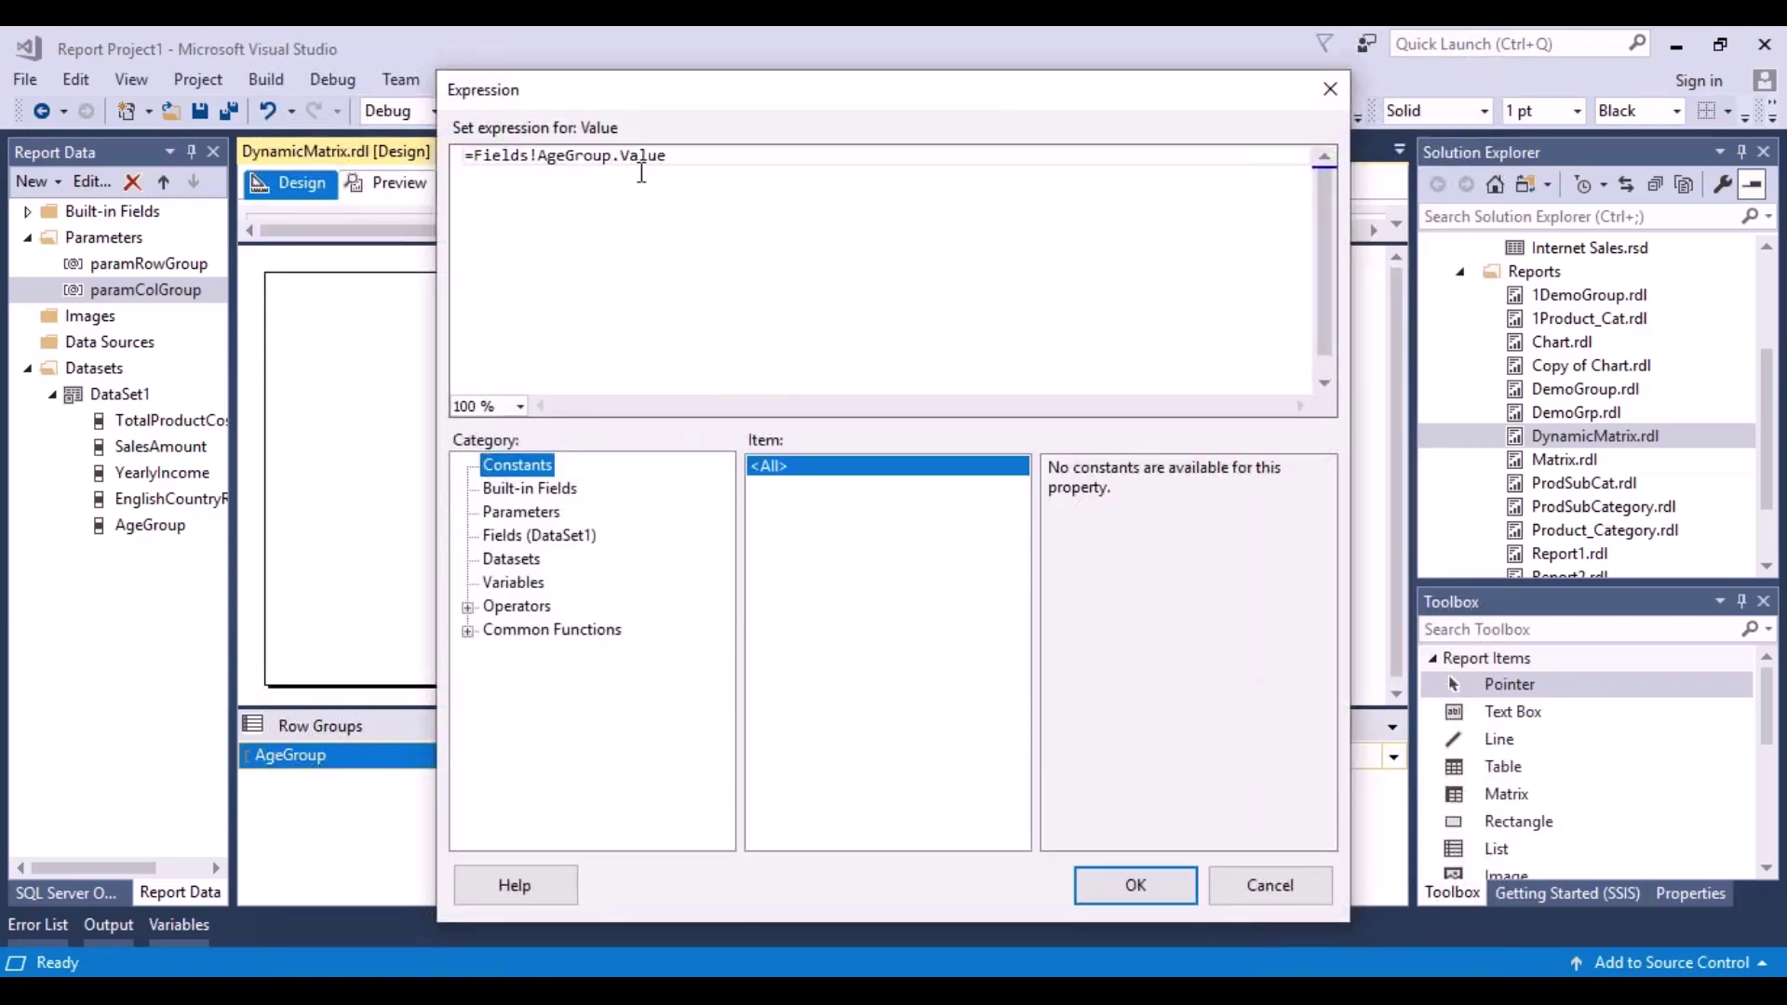
drag(614, 155, 530, 152)
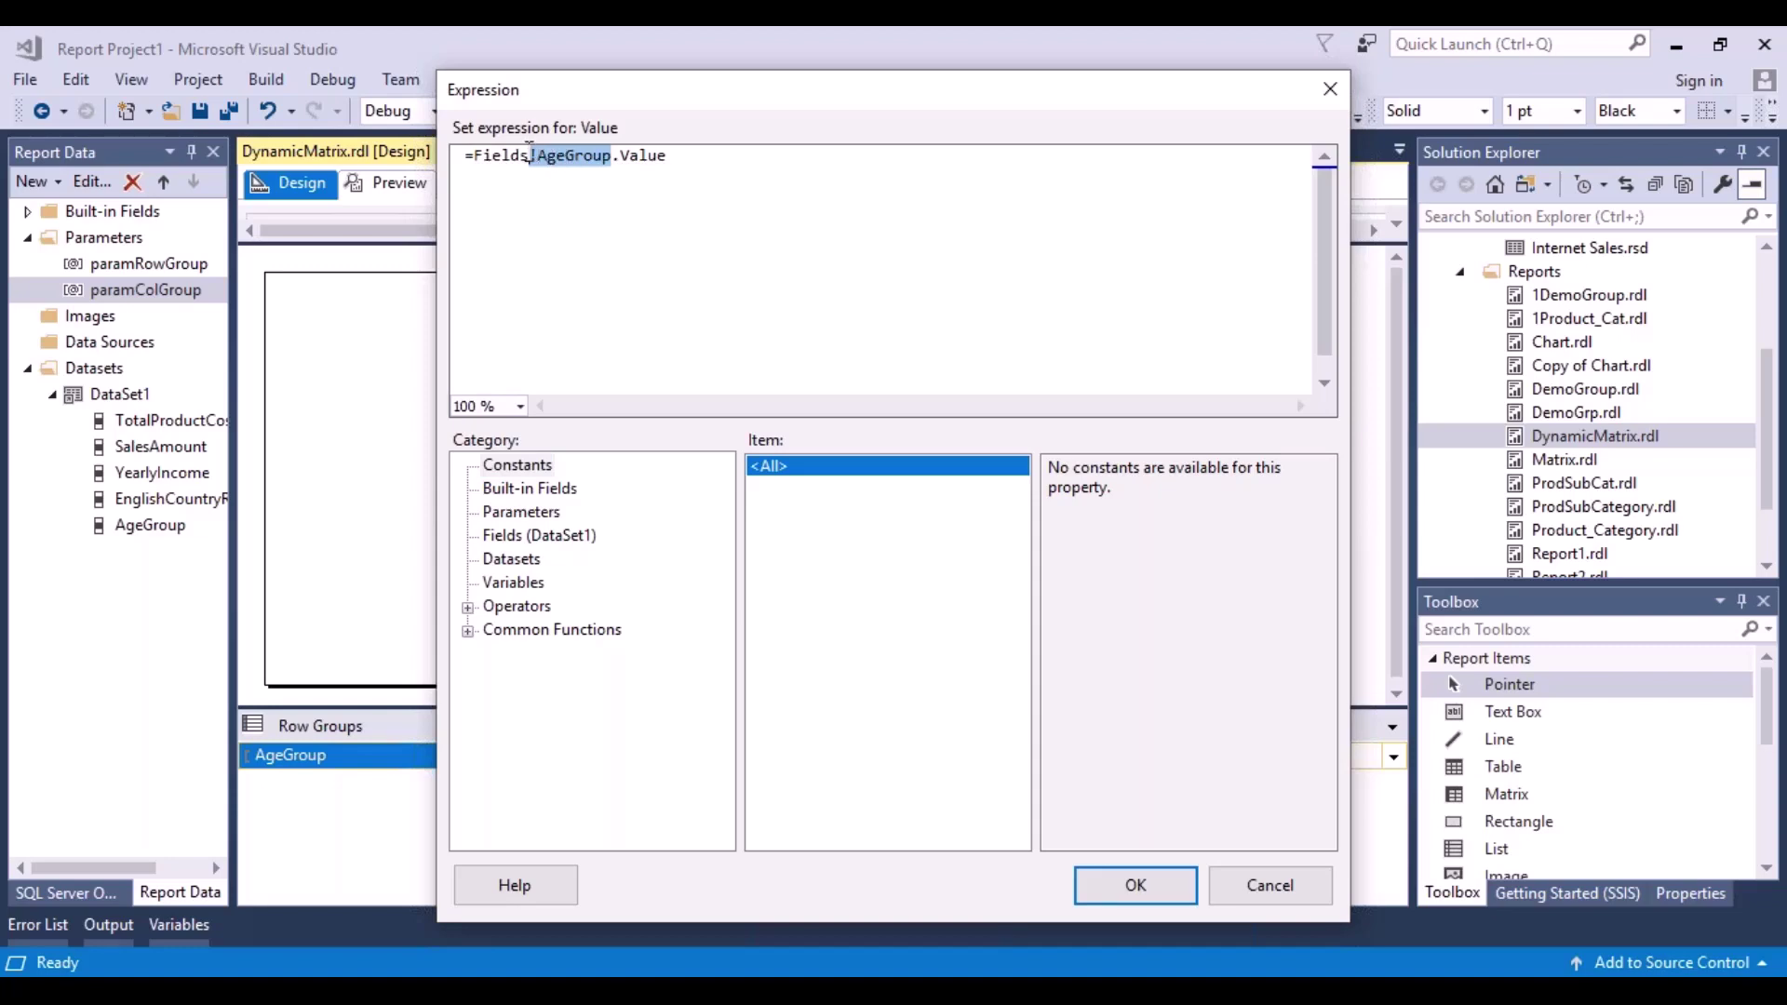
key(Delete)
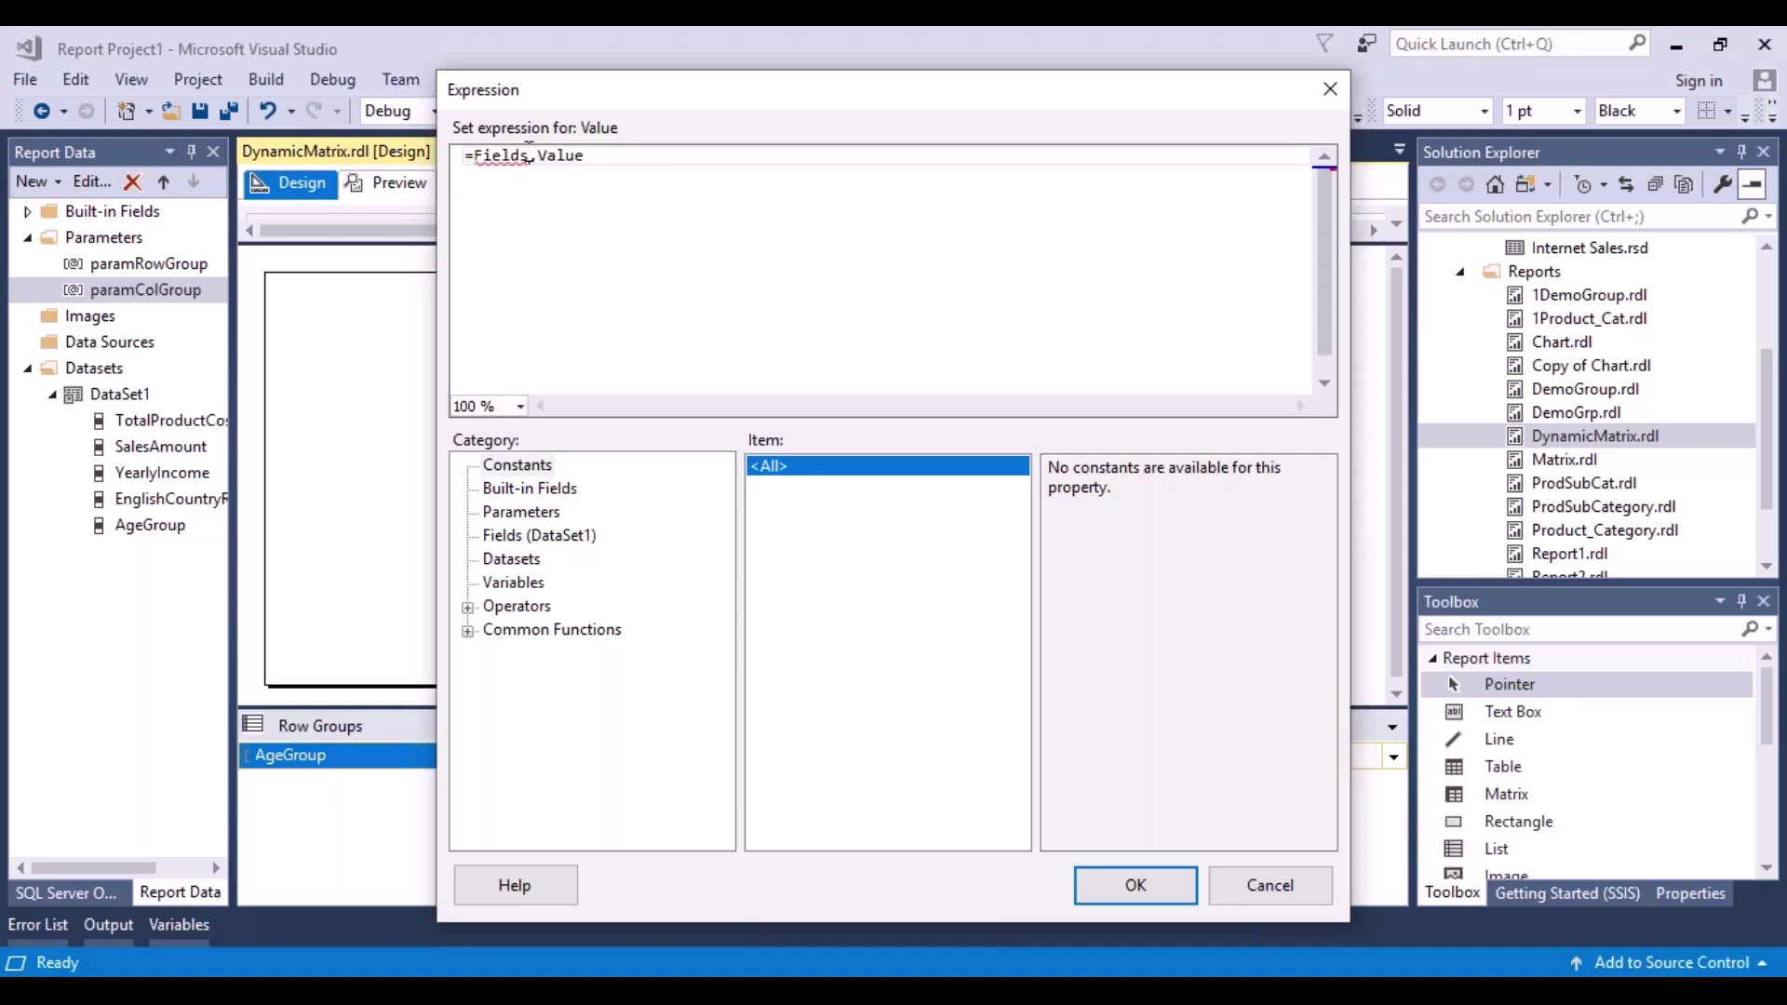
- Complete the row cell's expression as =Fields(Parameters!paramRowGroup.Value).Value and accept it
text(())
click(538, 155)
click(525, 518)
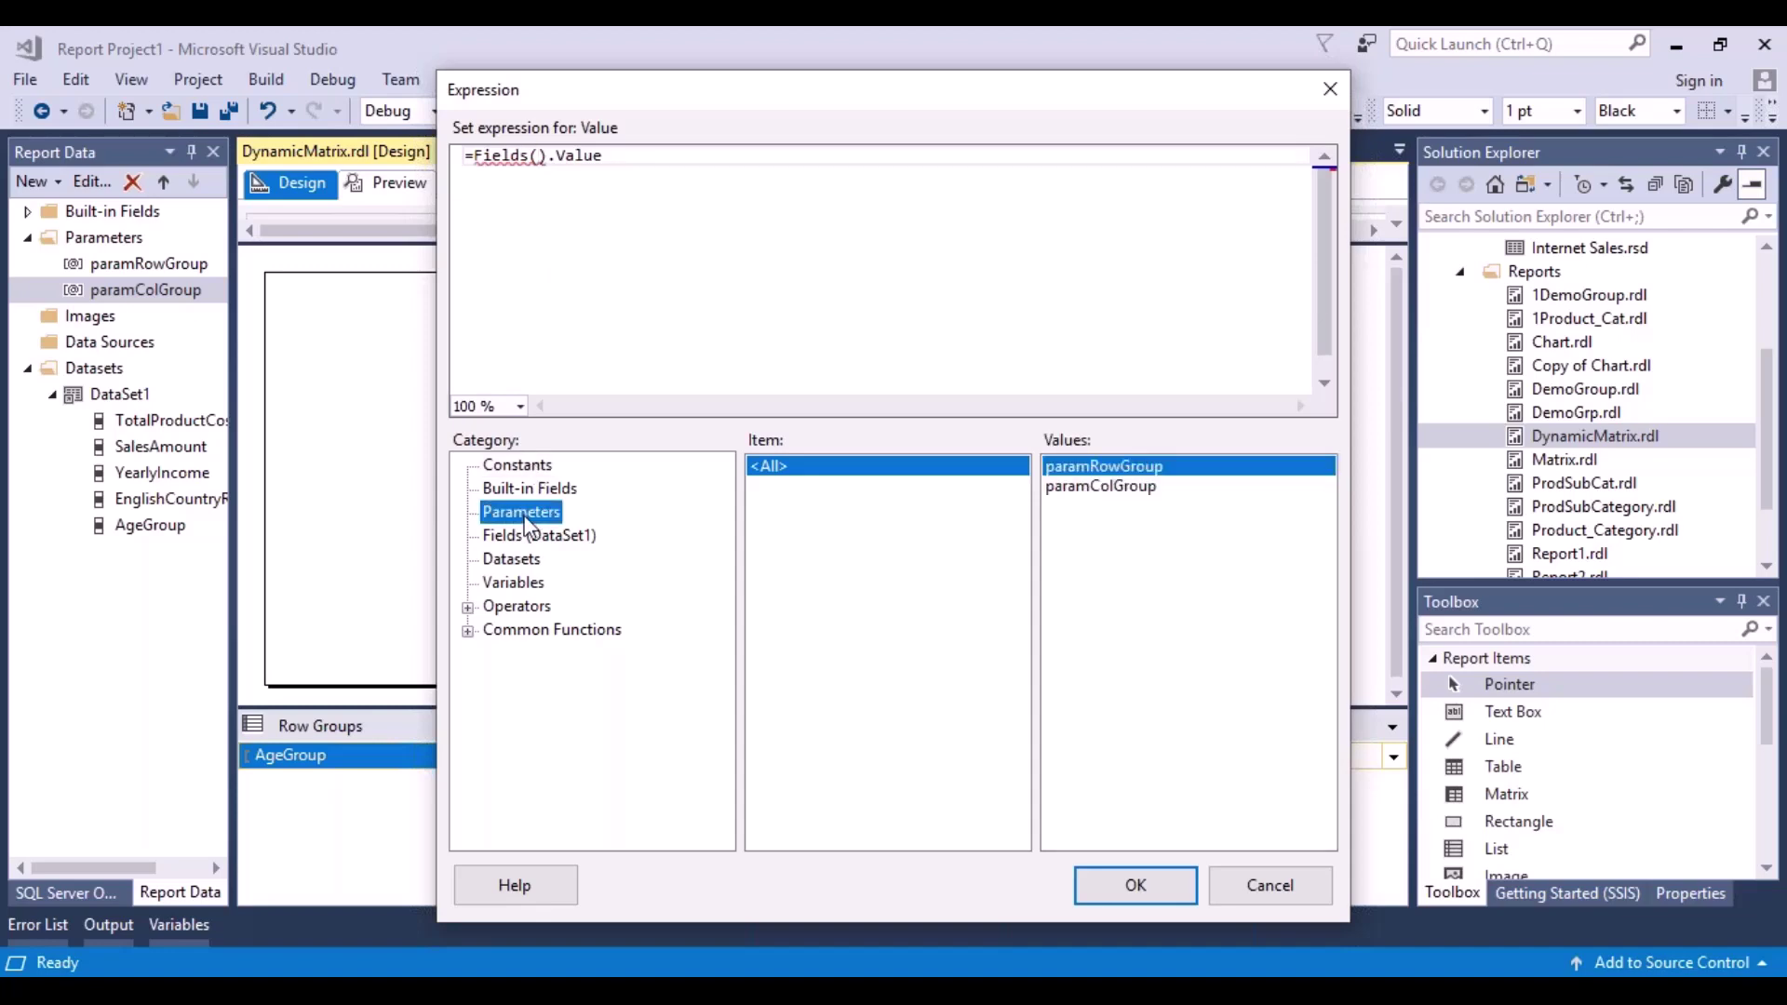
double_click(1152, 472)
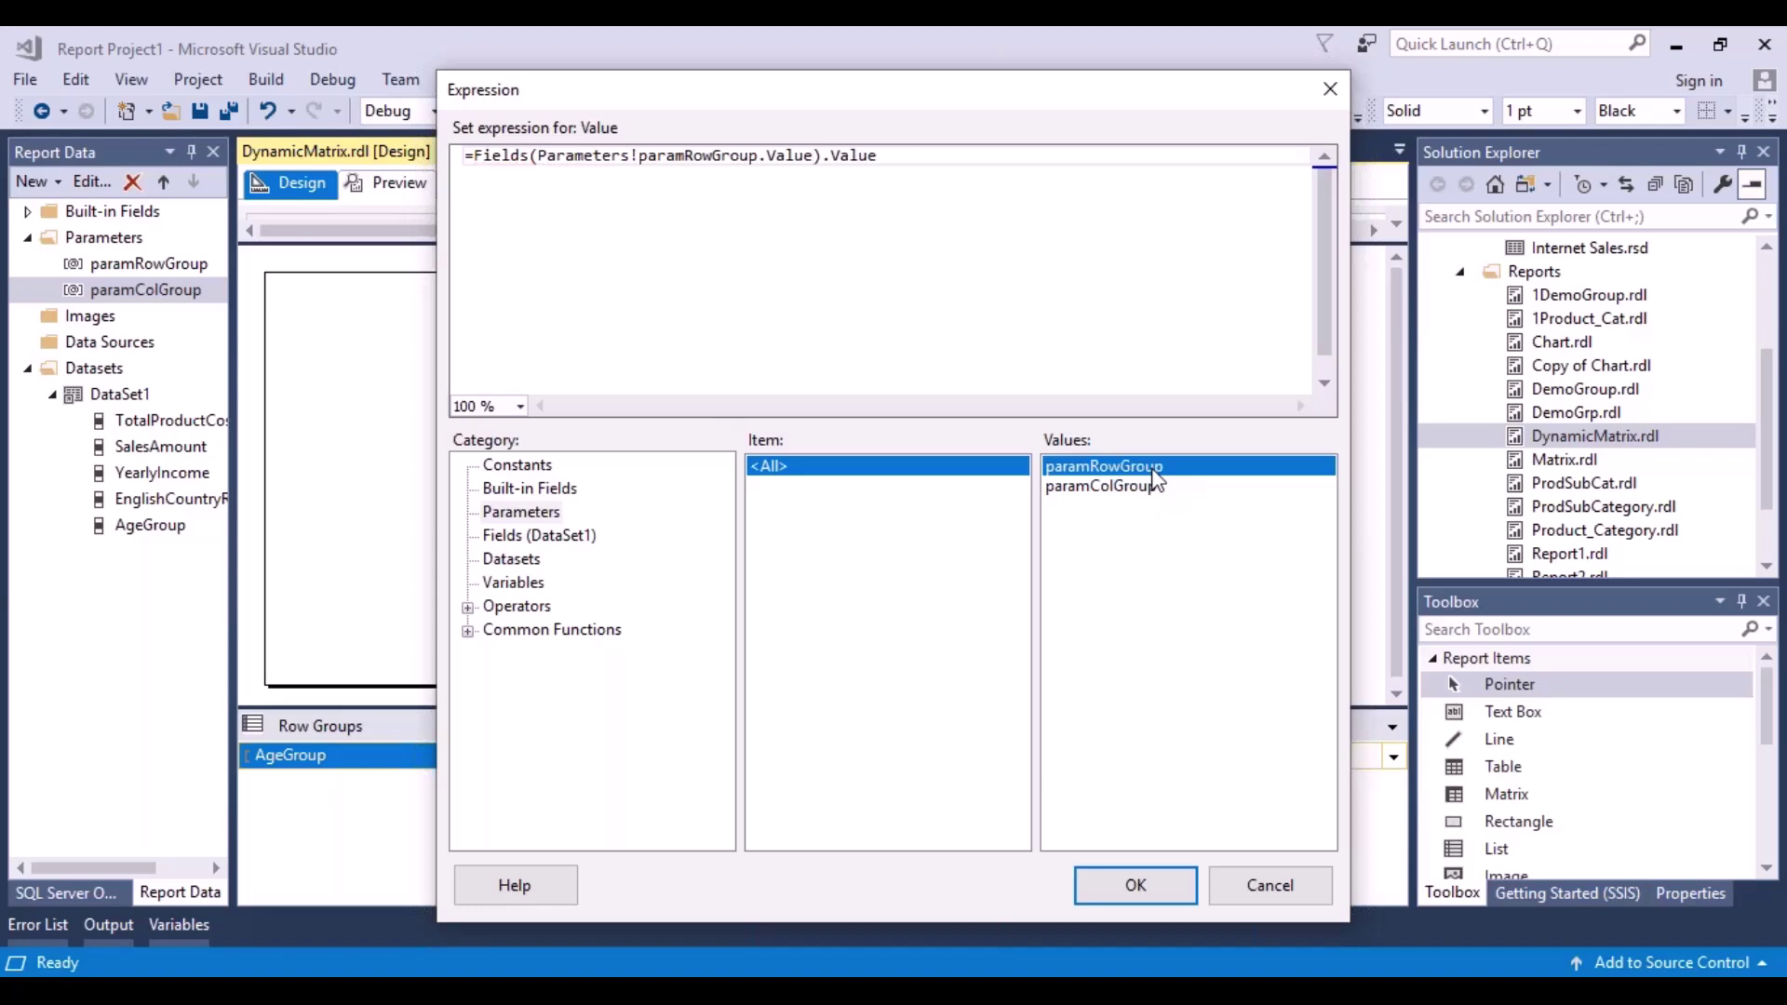
click(955, 157)
drag(815, 156, 541, 157)
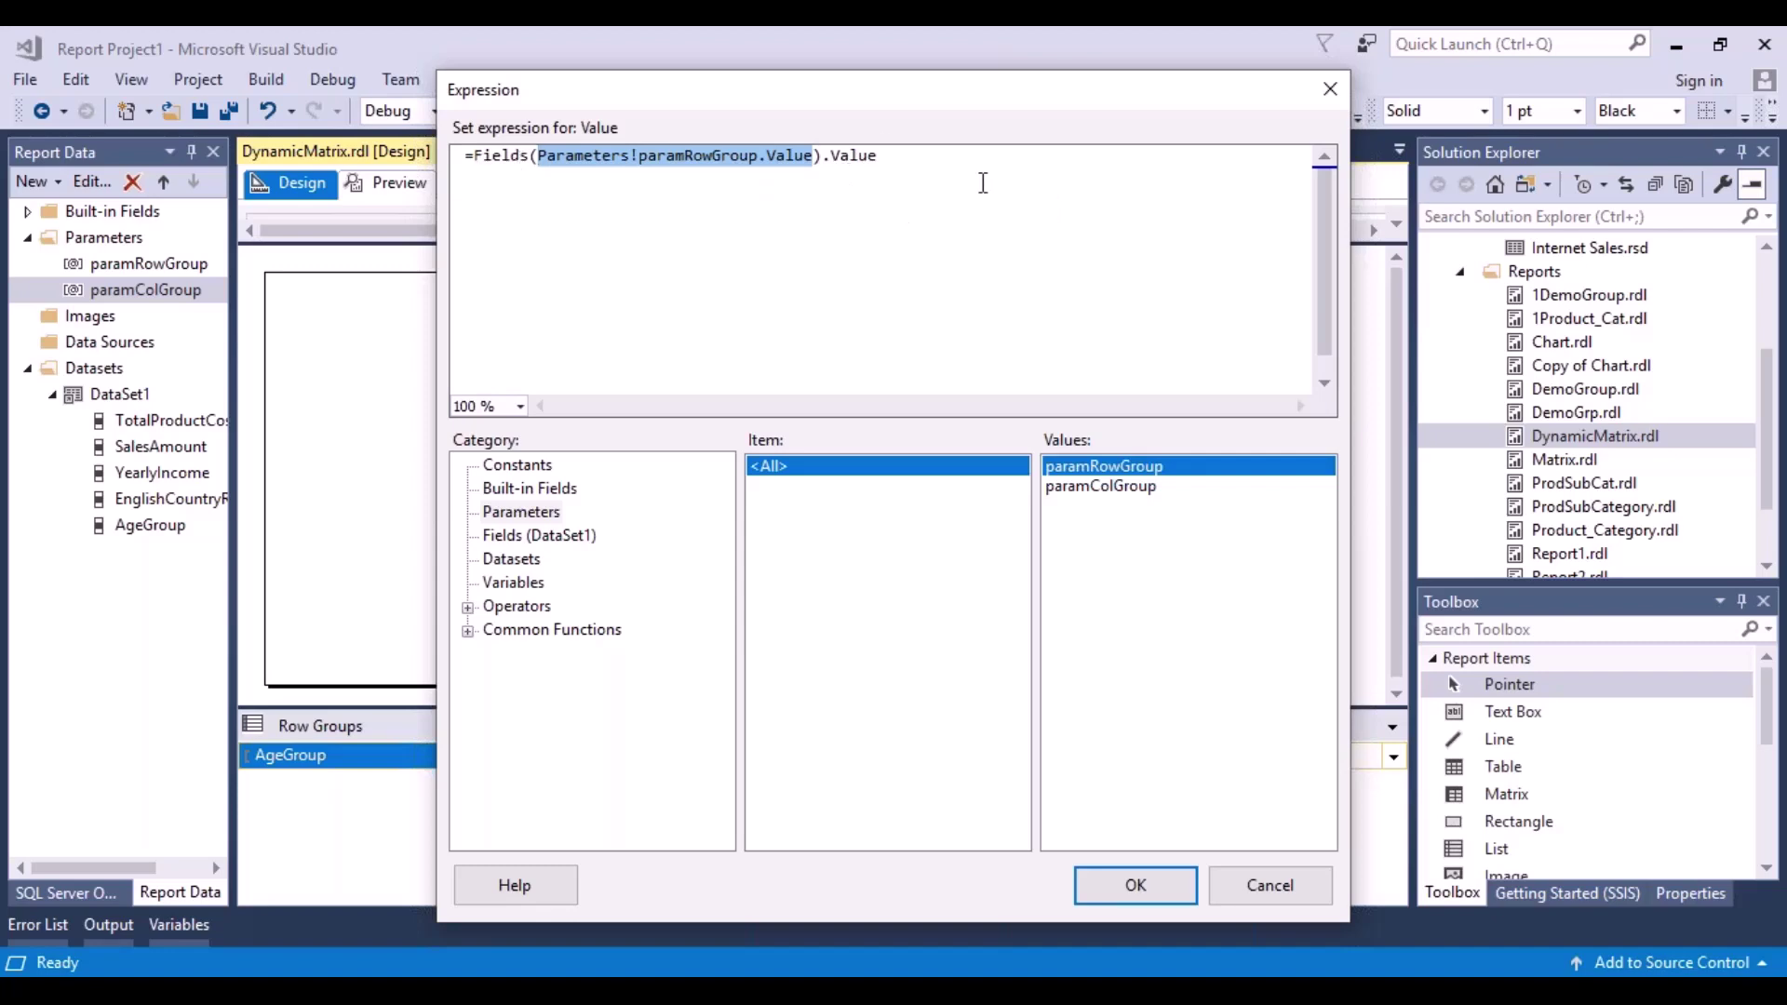
click(911, 163)
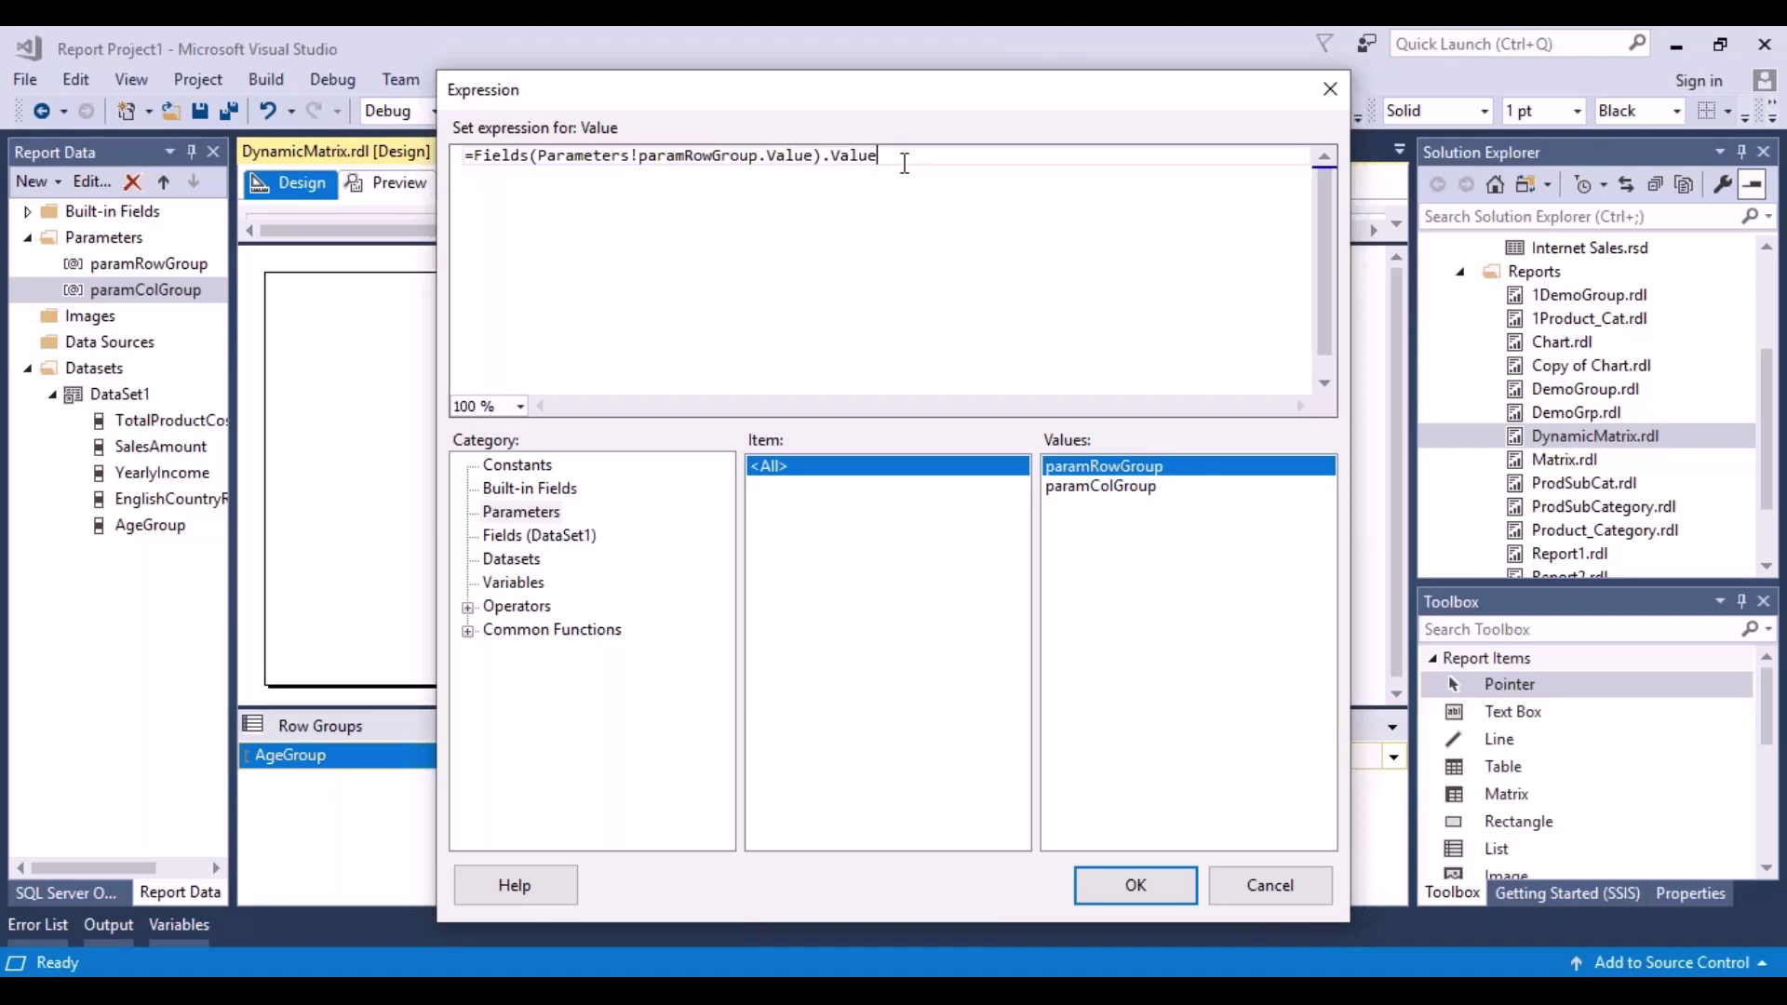
click(1165, 880)
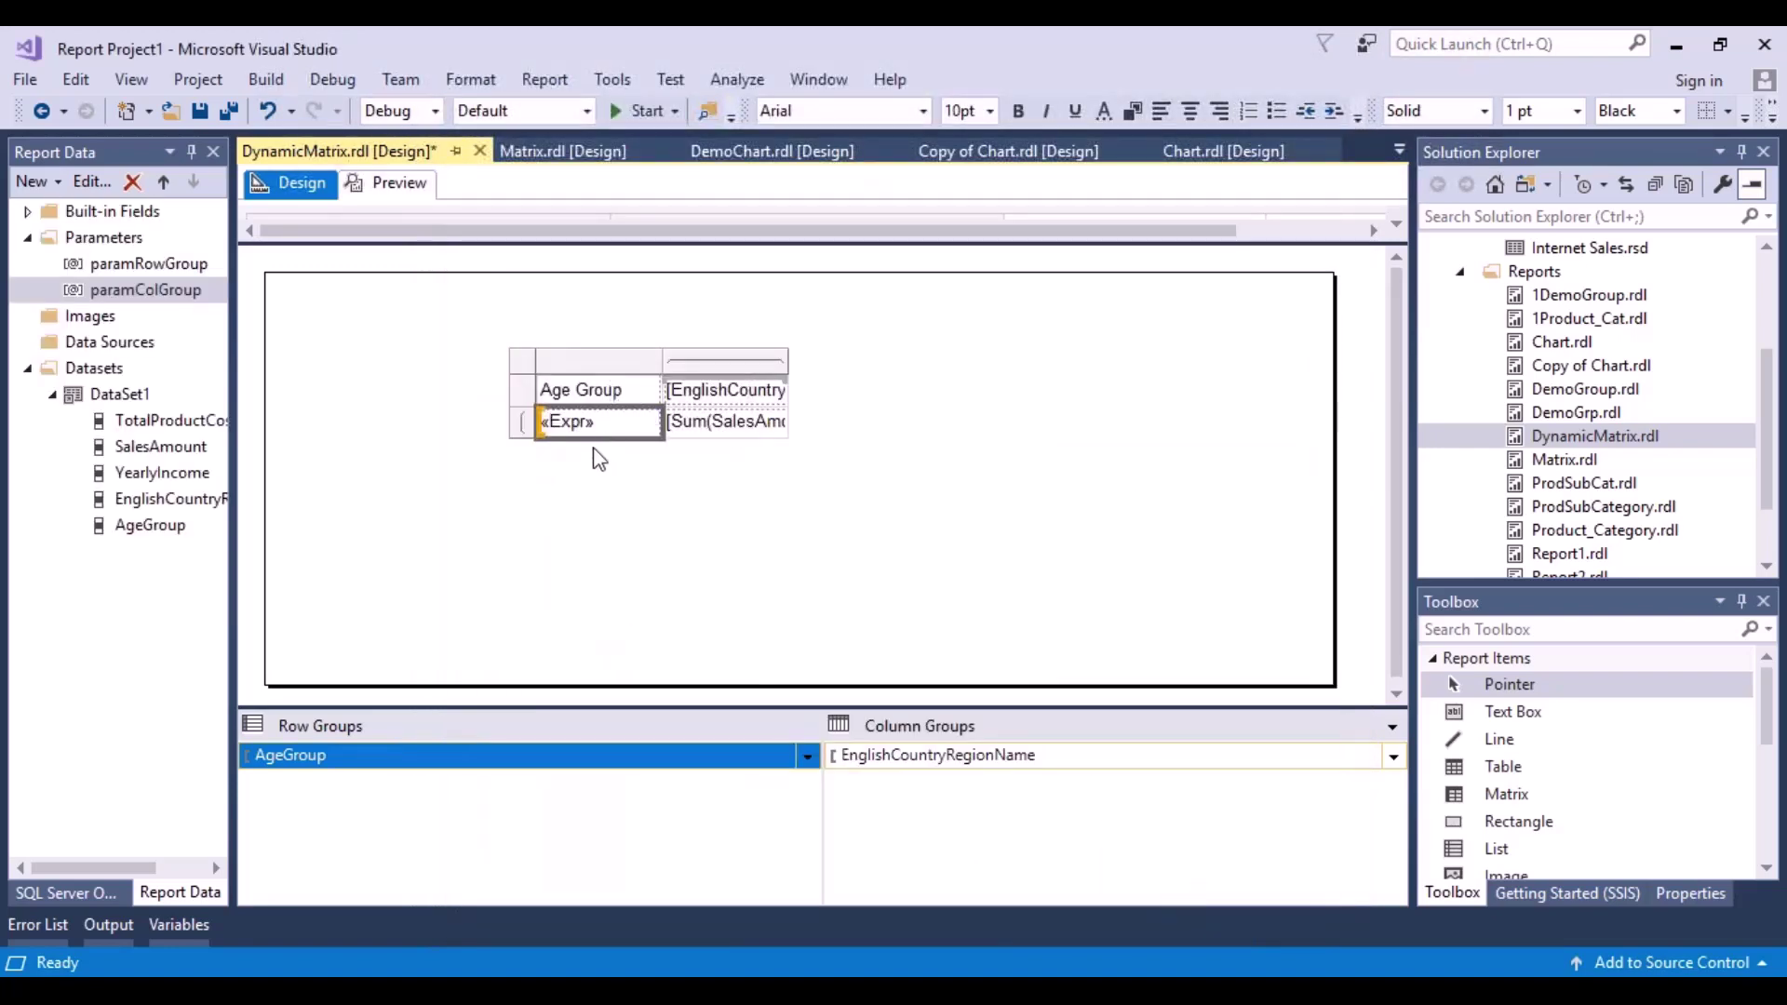
- Set the column header cell's expression to =Fields(Parameters!paramColGroup.Value).Value and the corner header cell's expression to =Parameters!paramRowGroup.Value
double_click(761, 391)
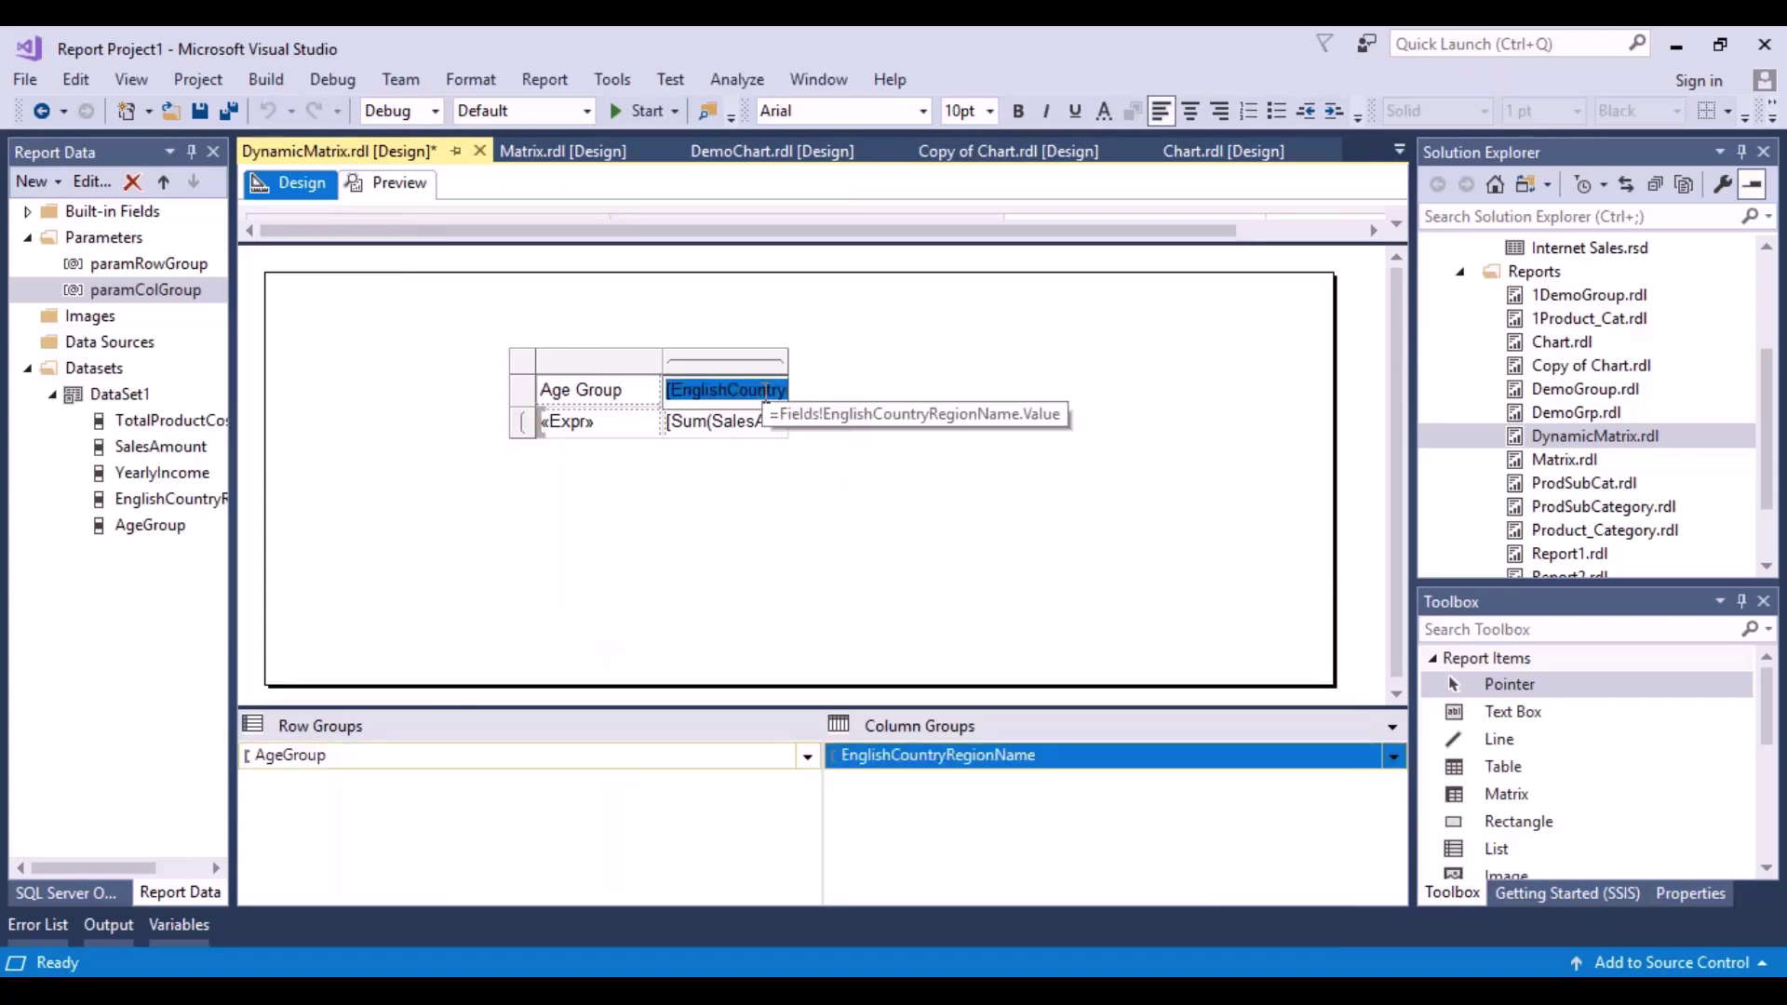
click(854, 413)
click(635, 407)
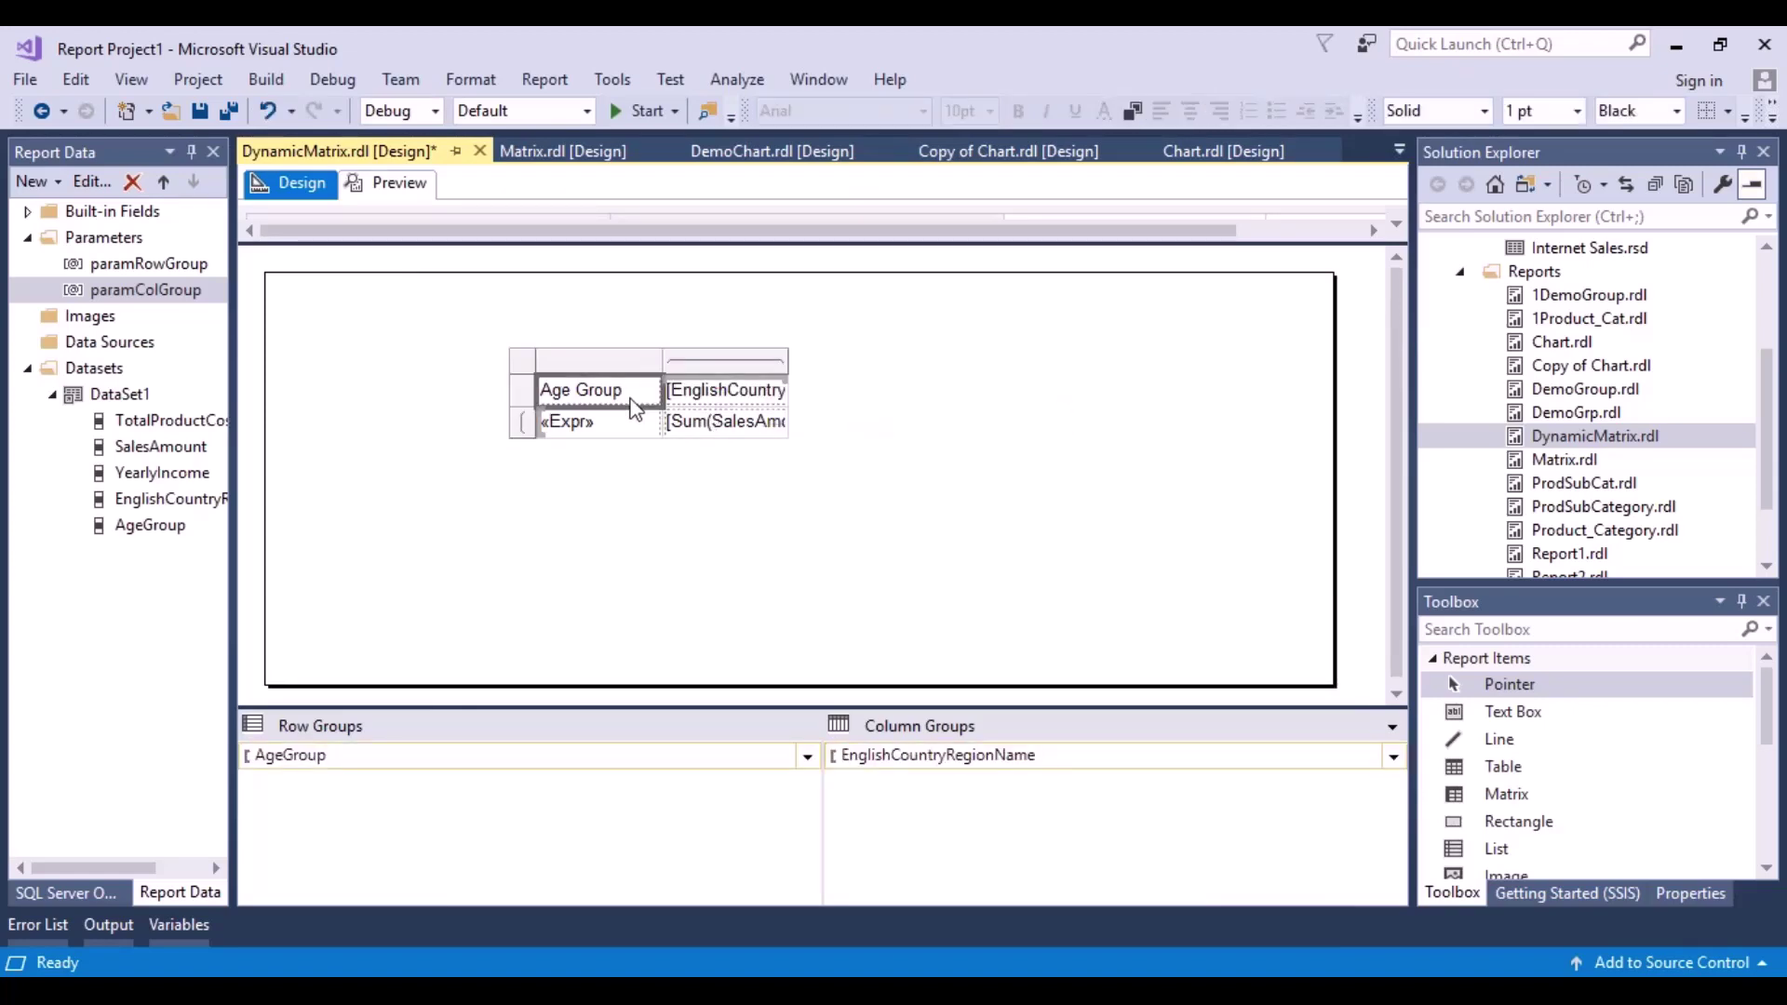
key(Right)
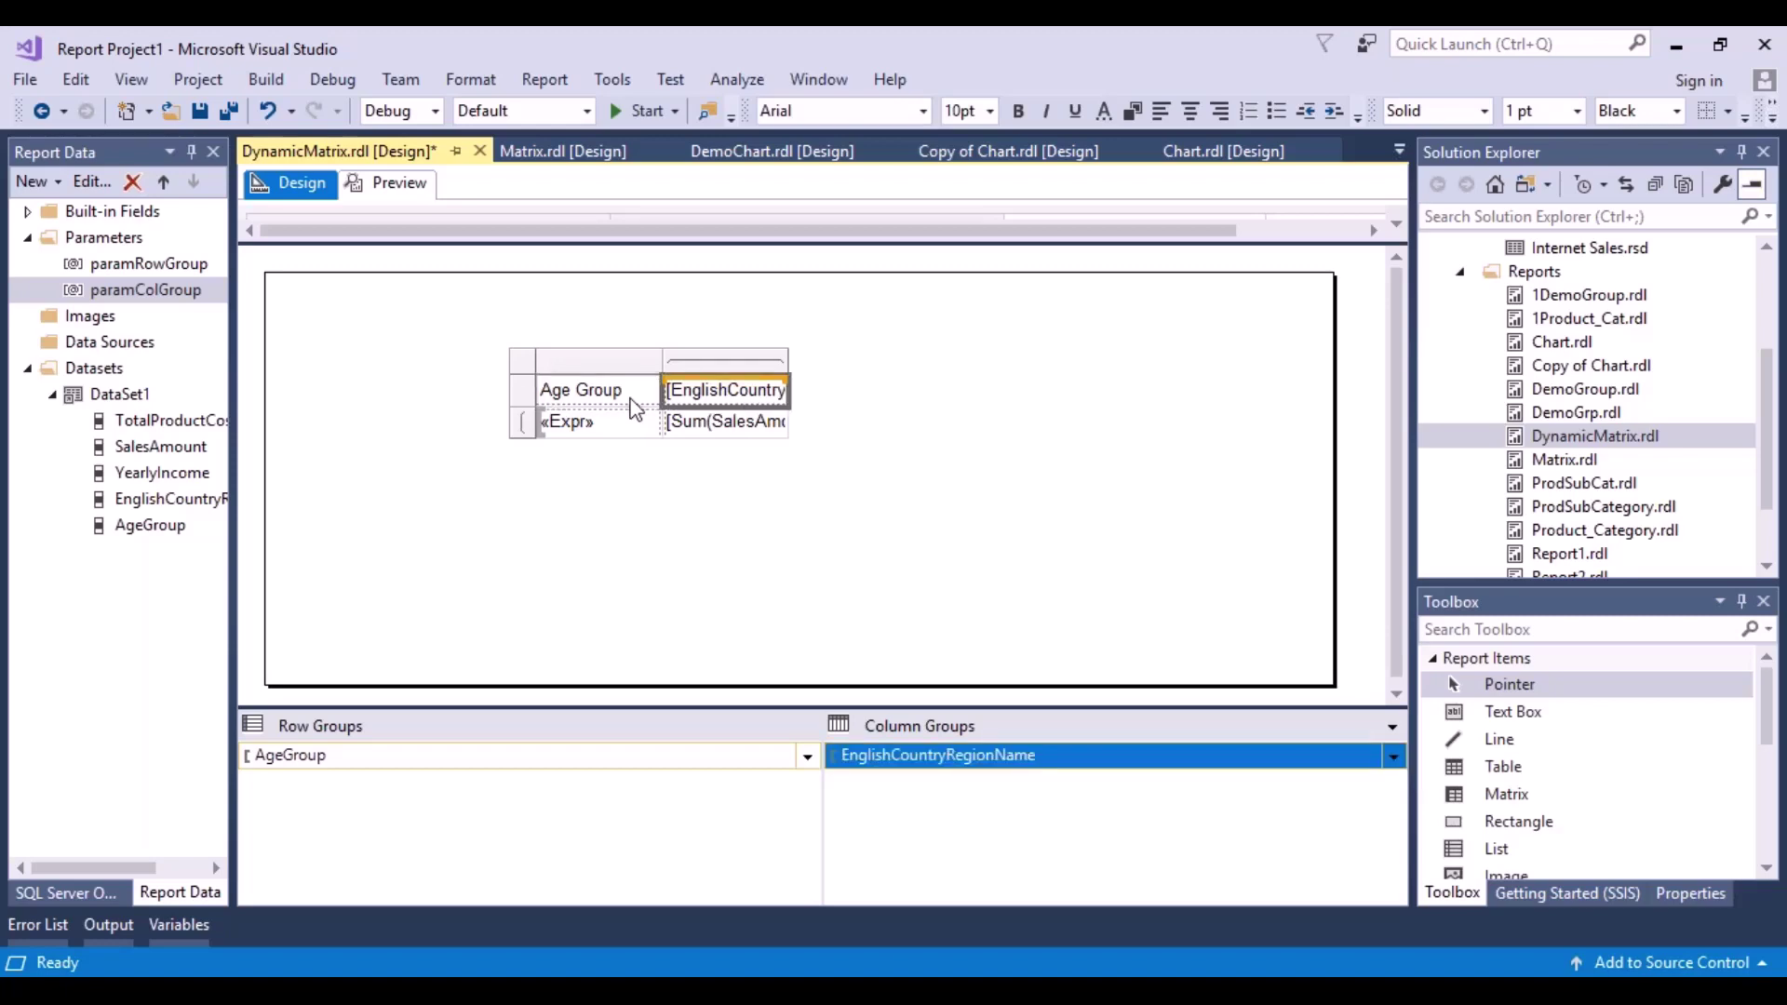
right_click(734, 393)
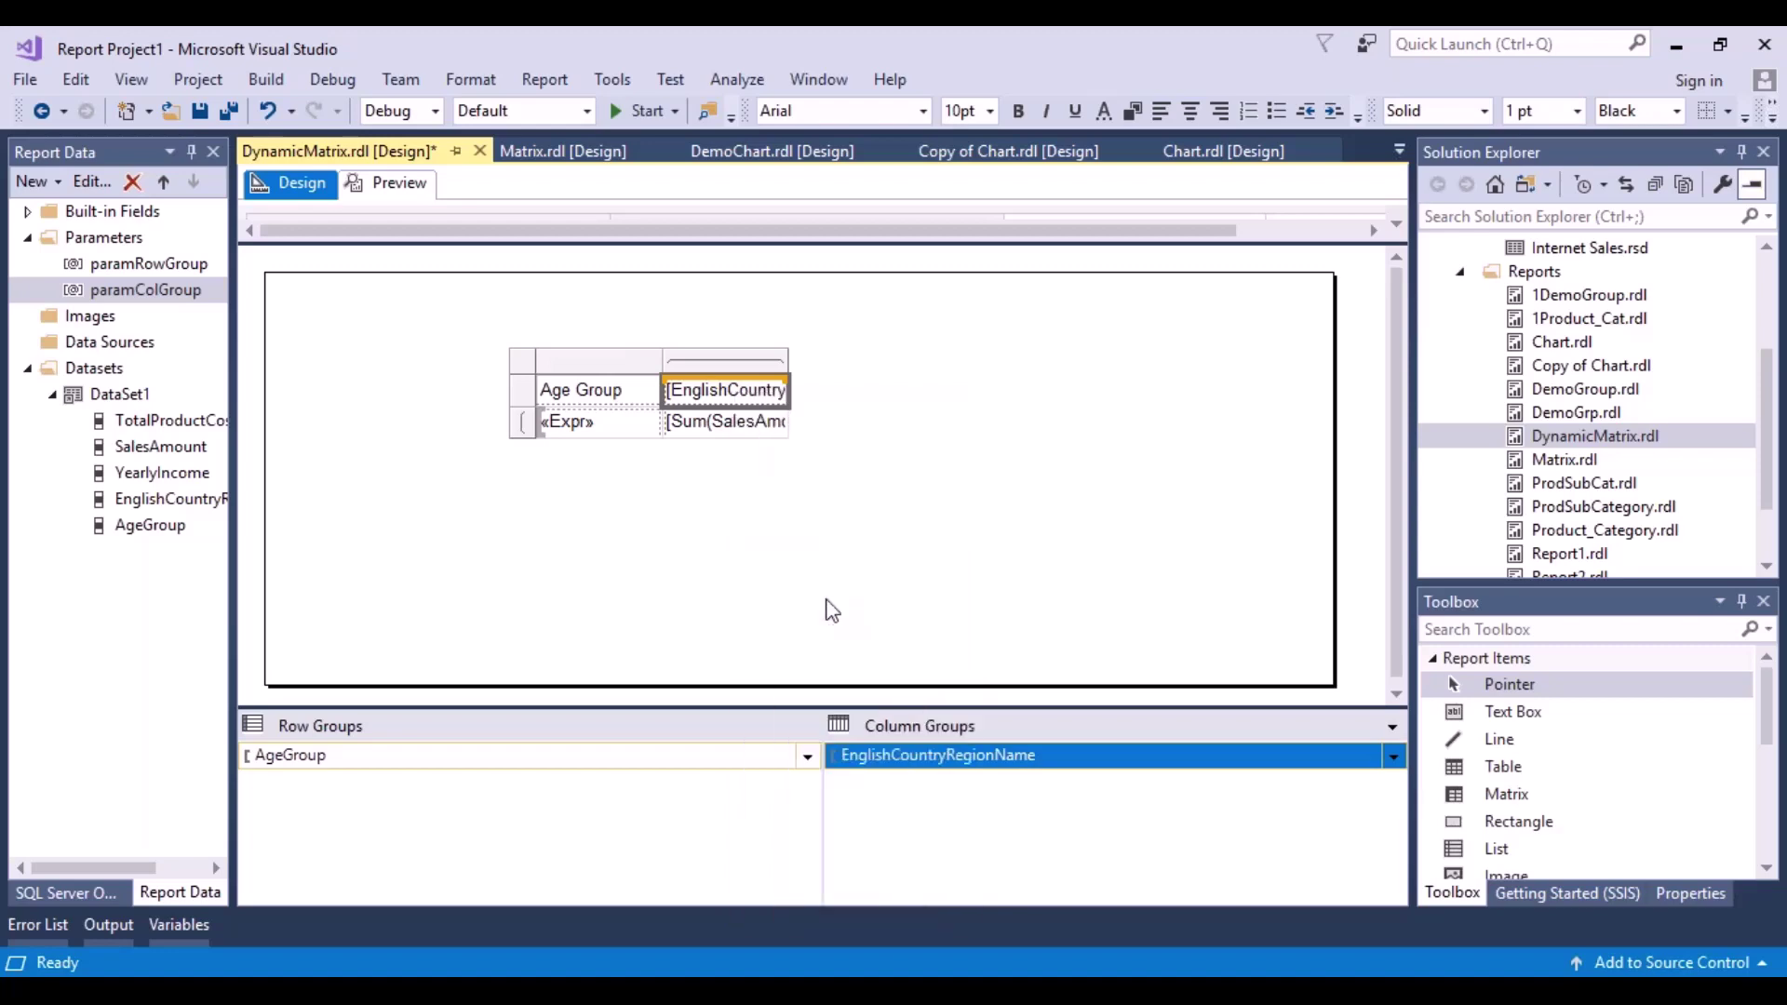
click(819, 599)
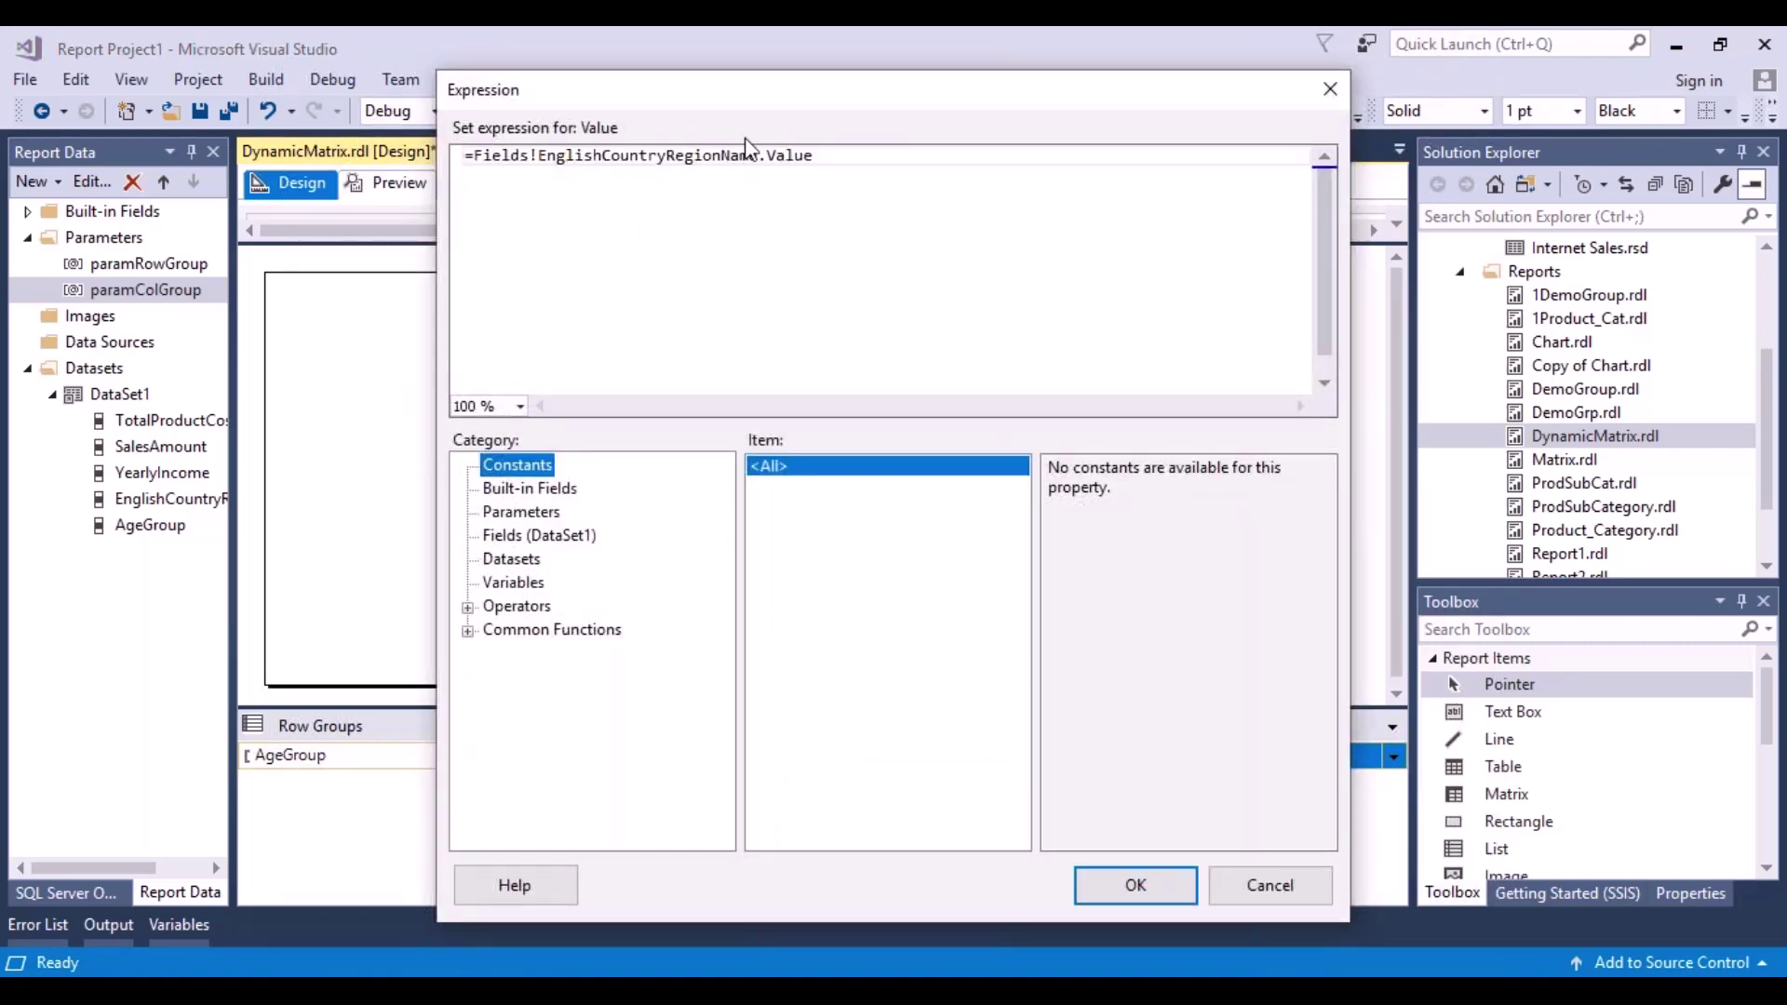
drag(759, 158, 533, 158)
text(()
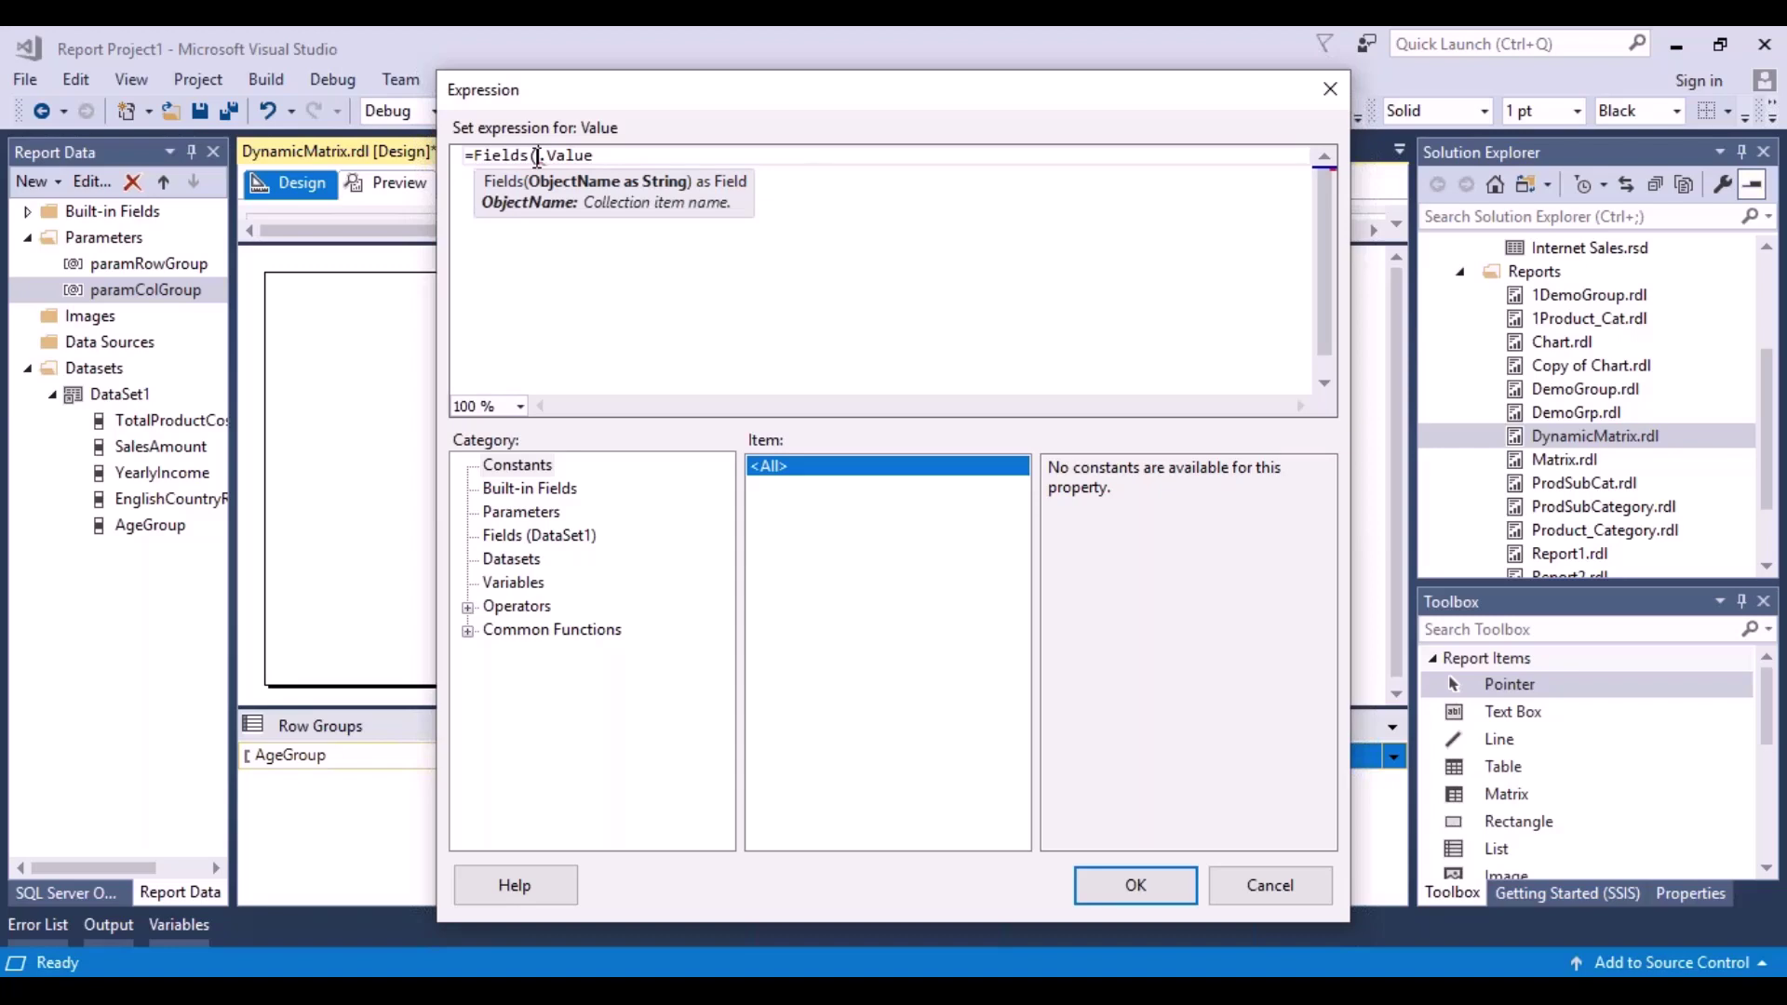
click(528, 515)
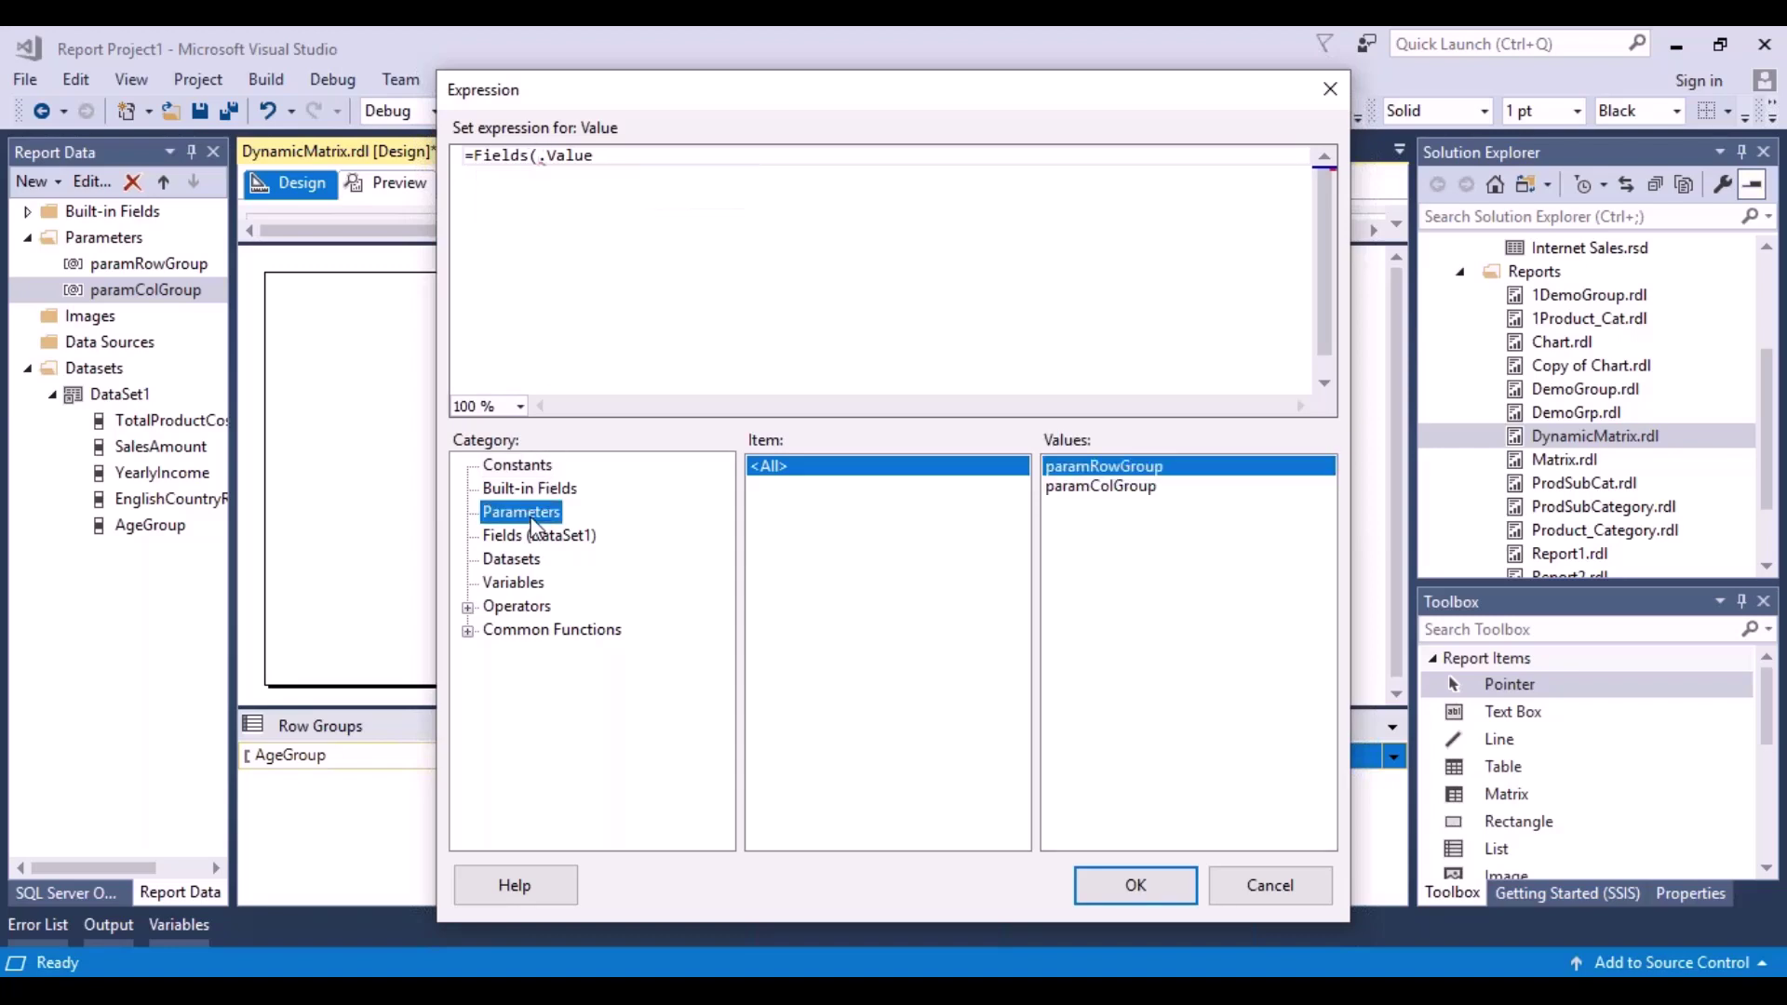
double_click(1107, 488)
text().Value)
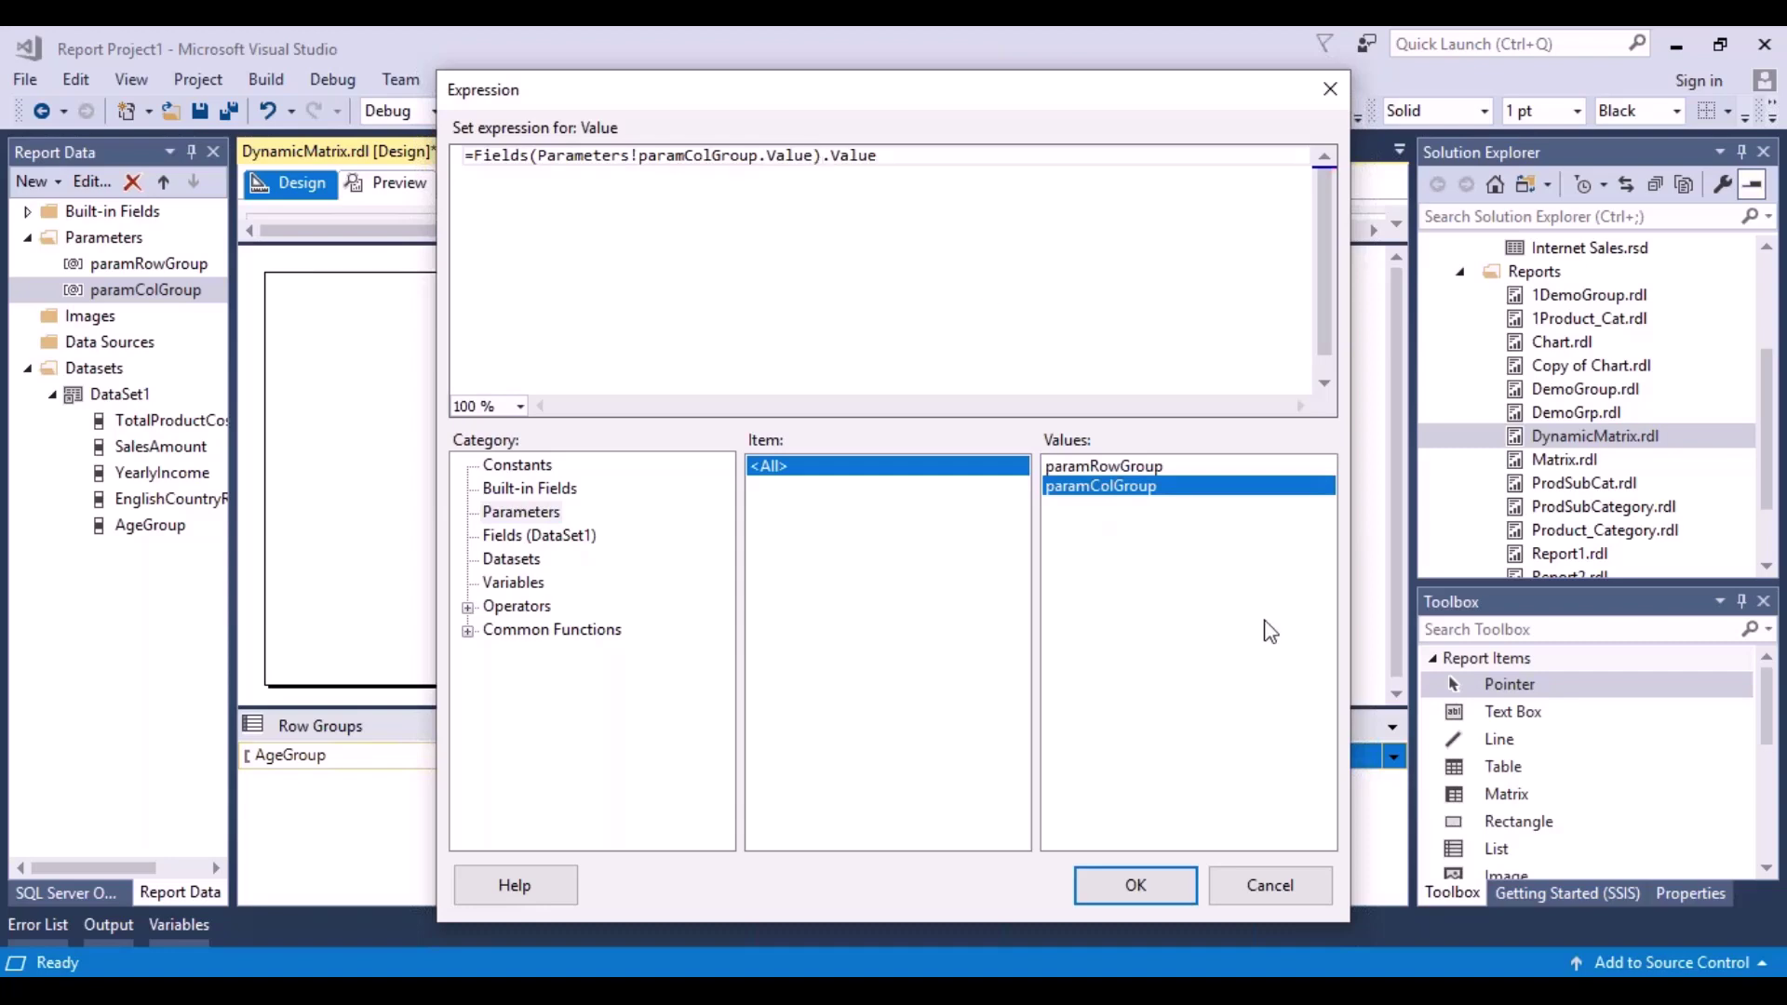
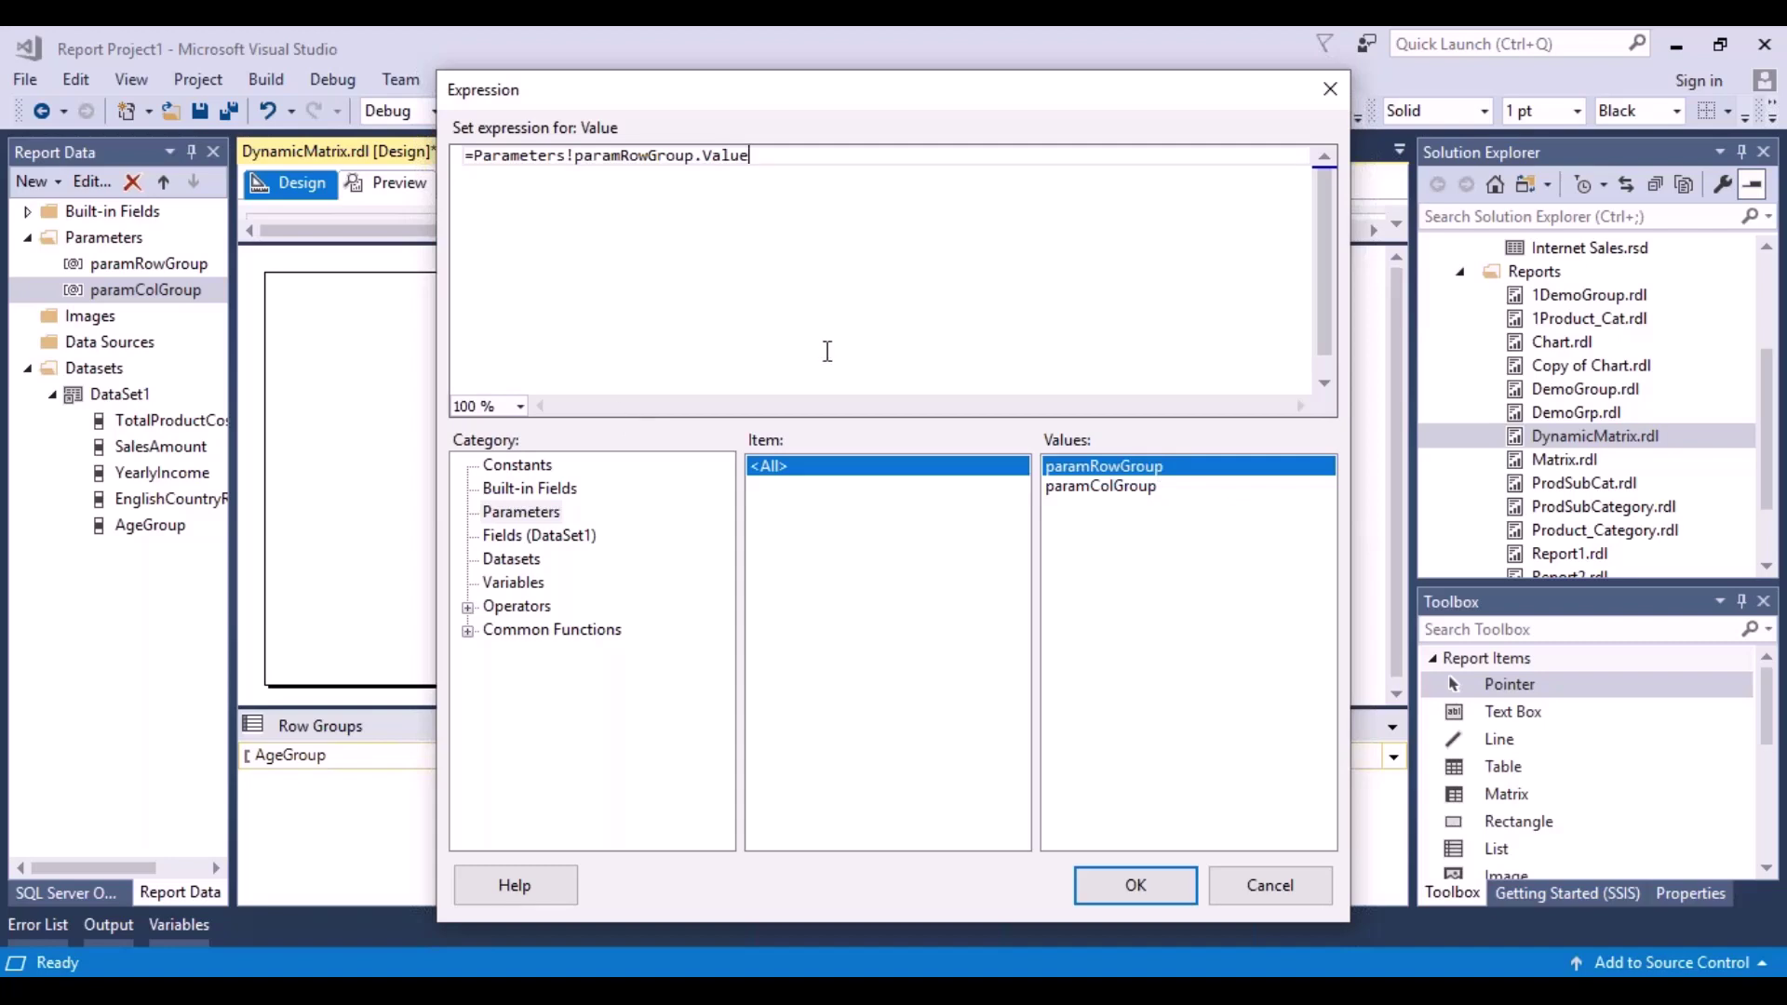
click(1157, 902)
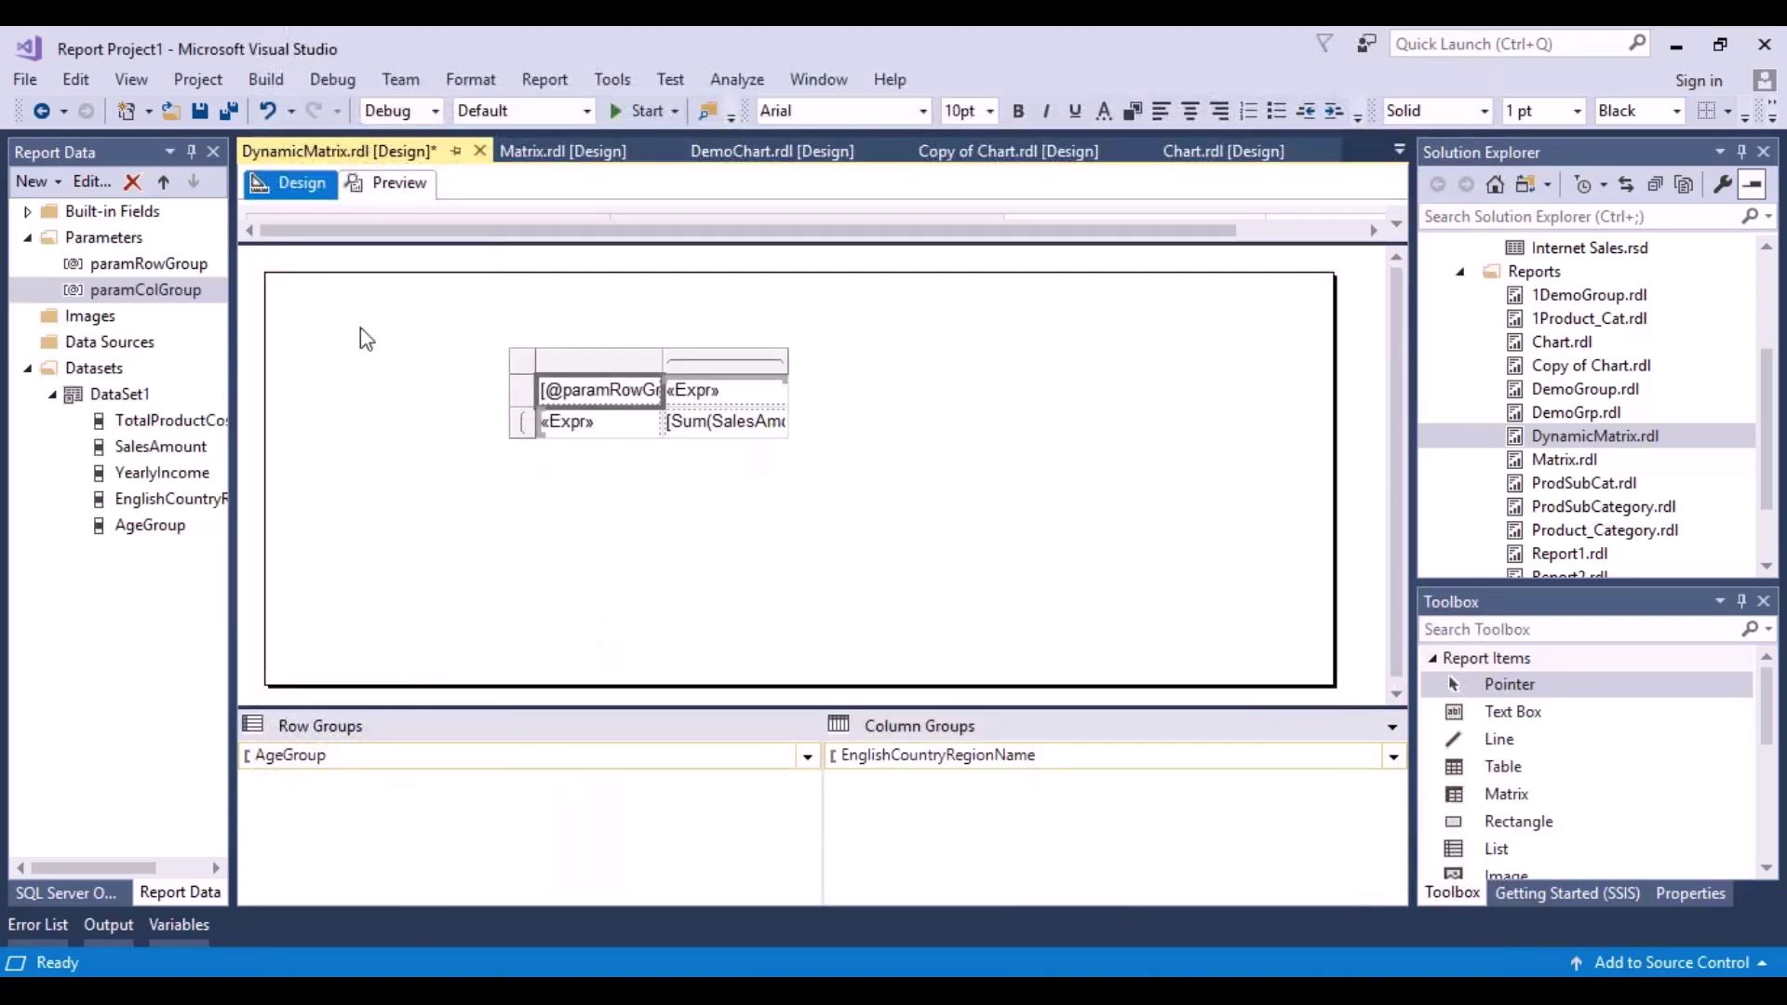
- Preview the report with RowGroup set to Country and Column Group set to Age Group
click(389, 183)
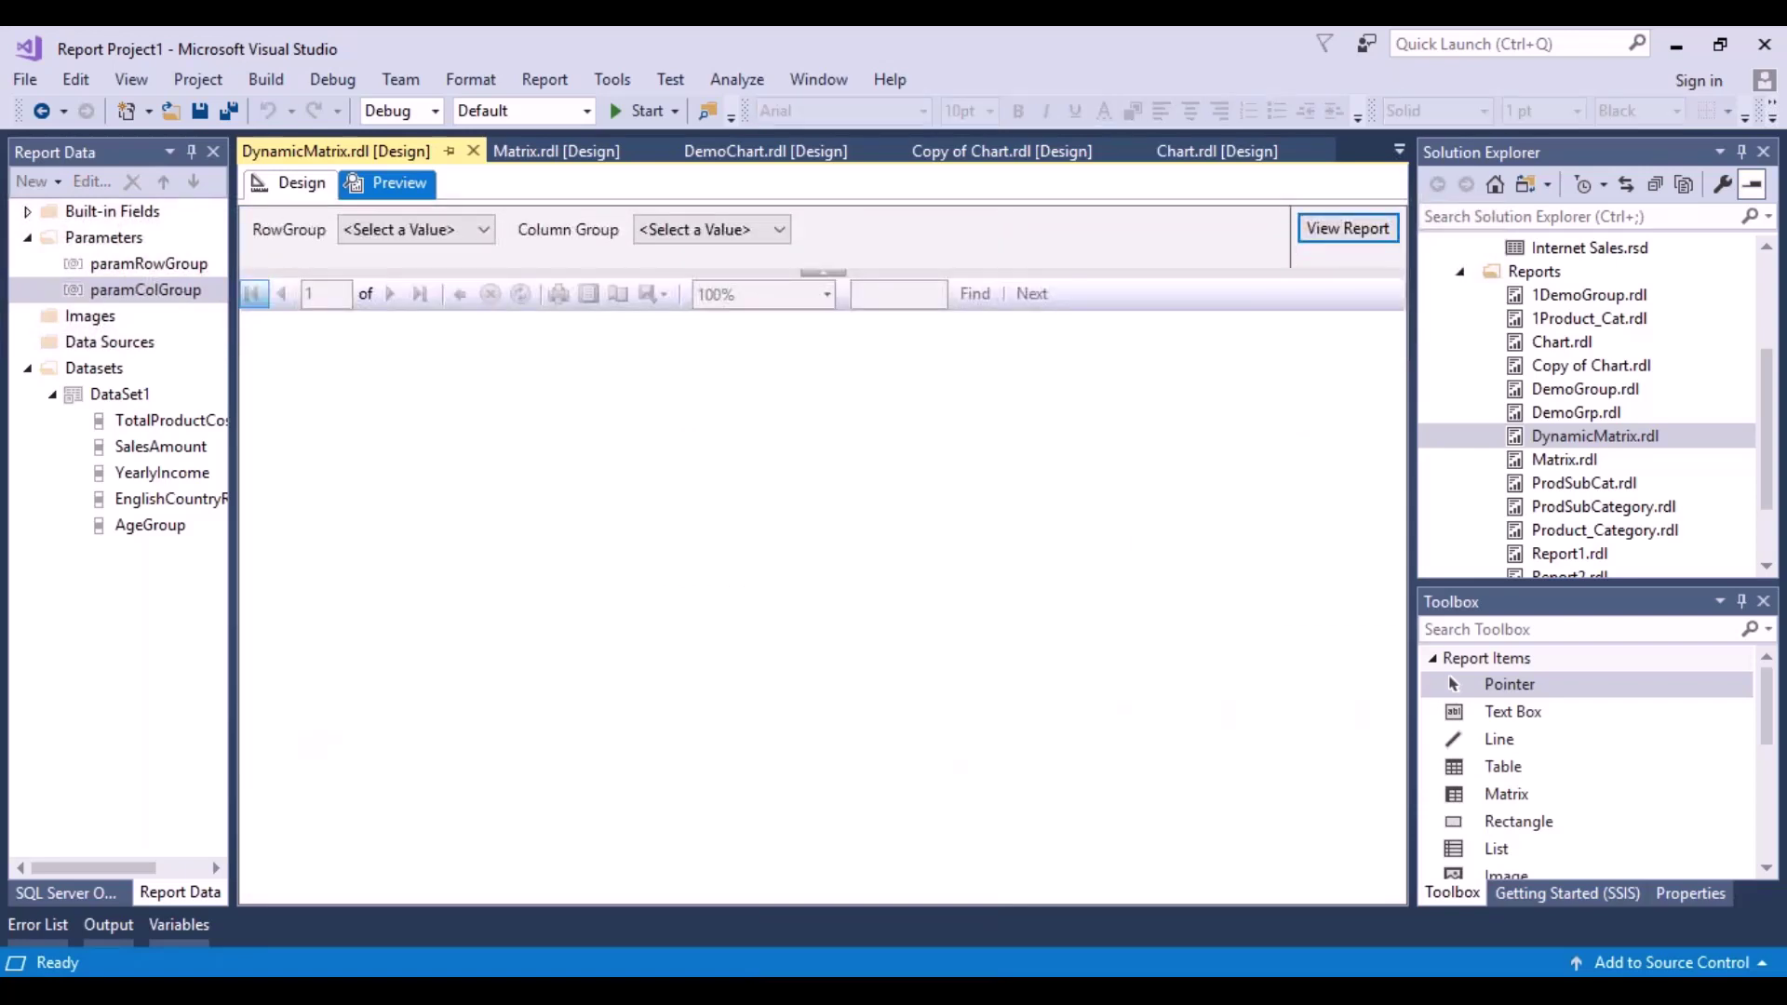
click(483, 233)
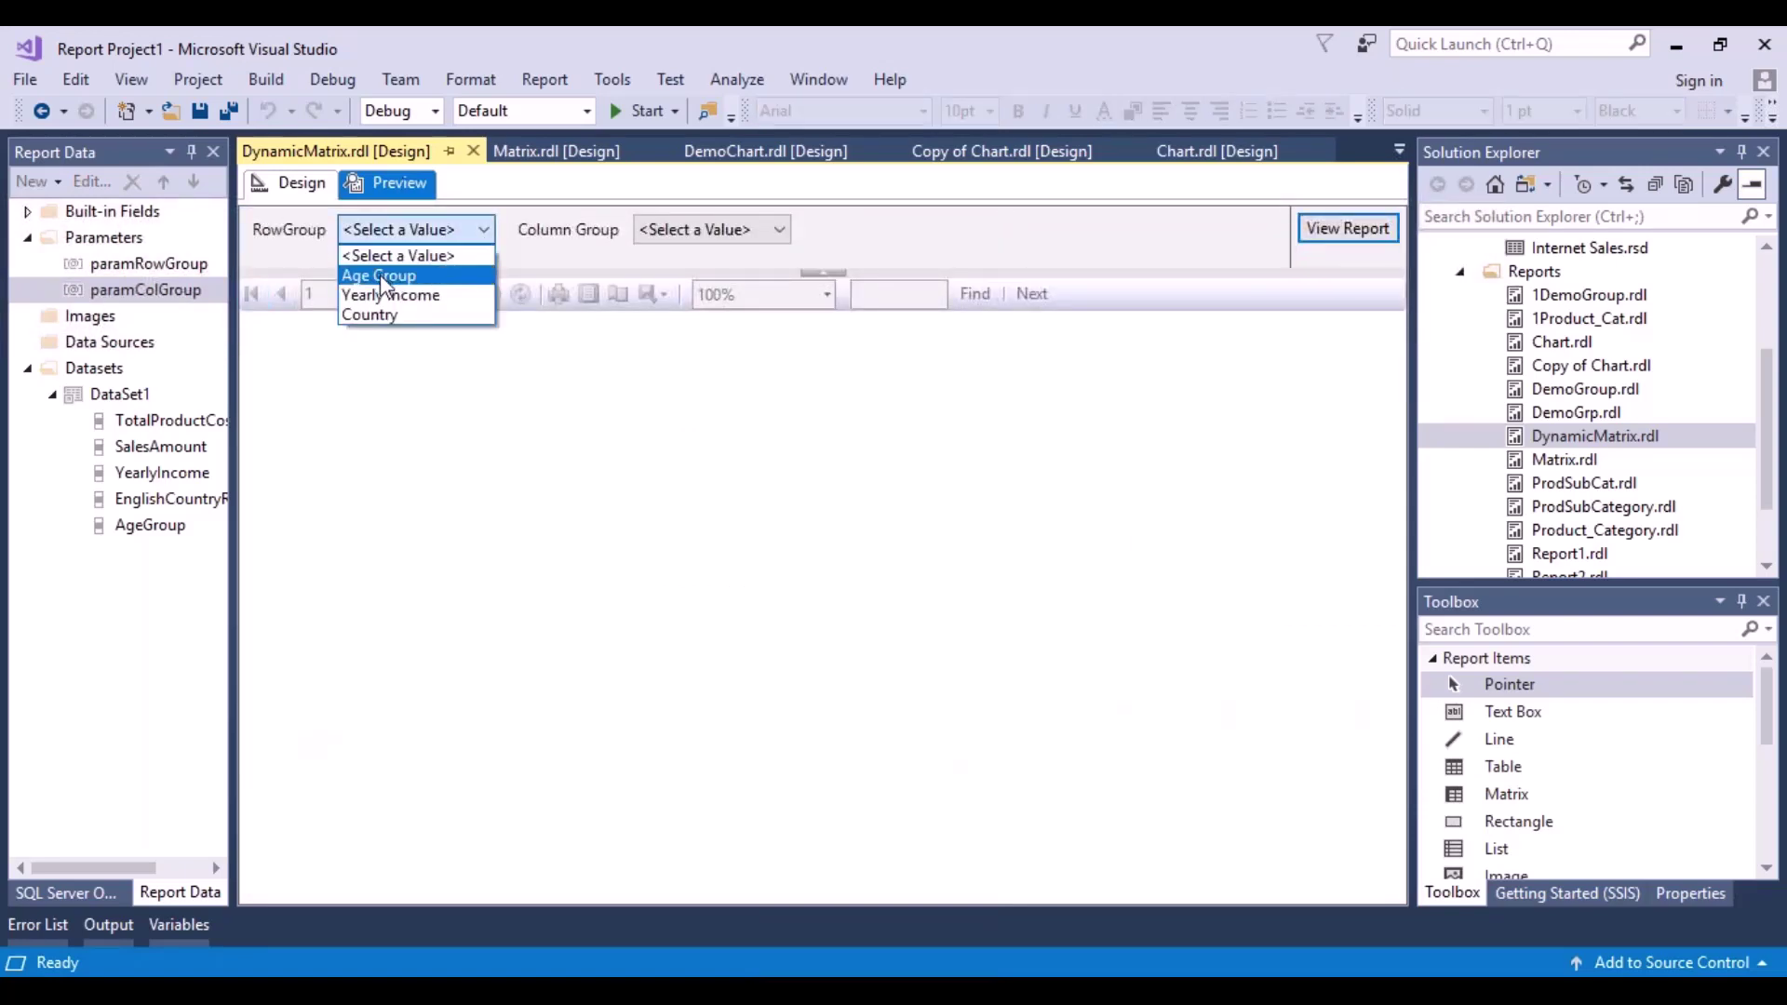
click(370, 314)
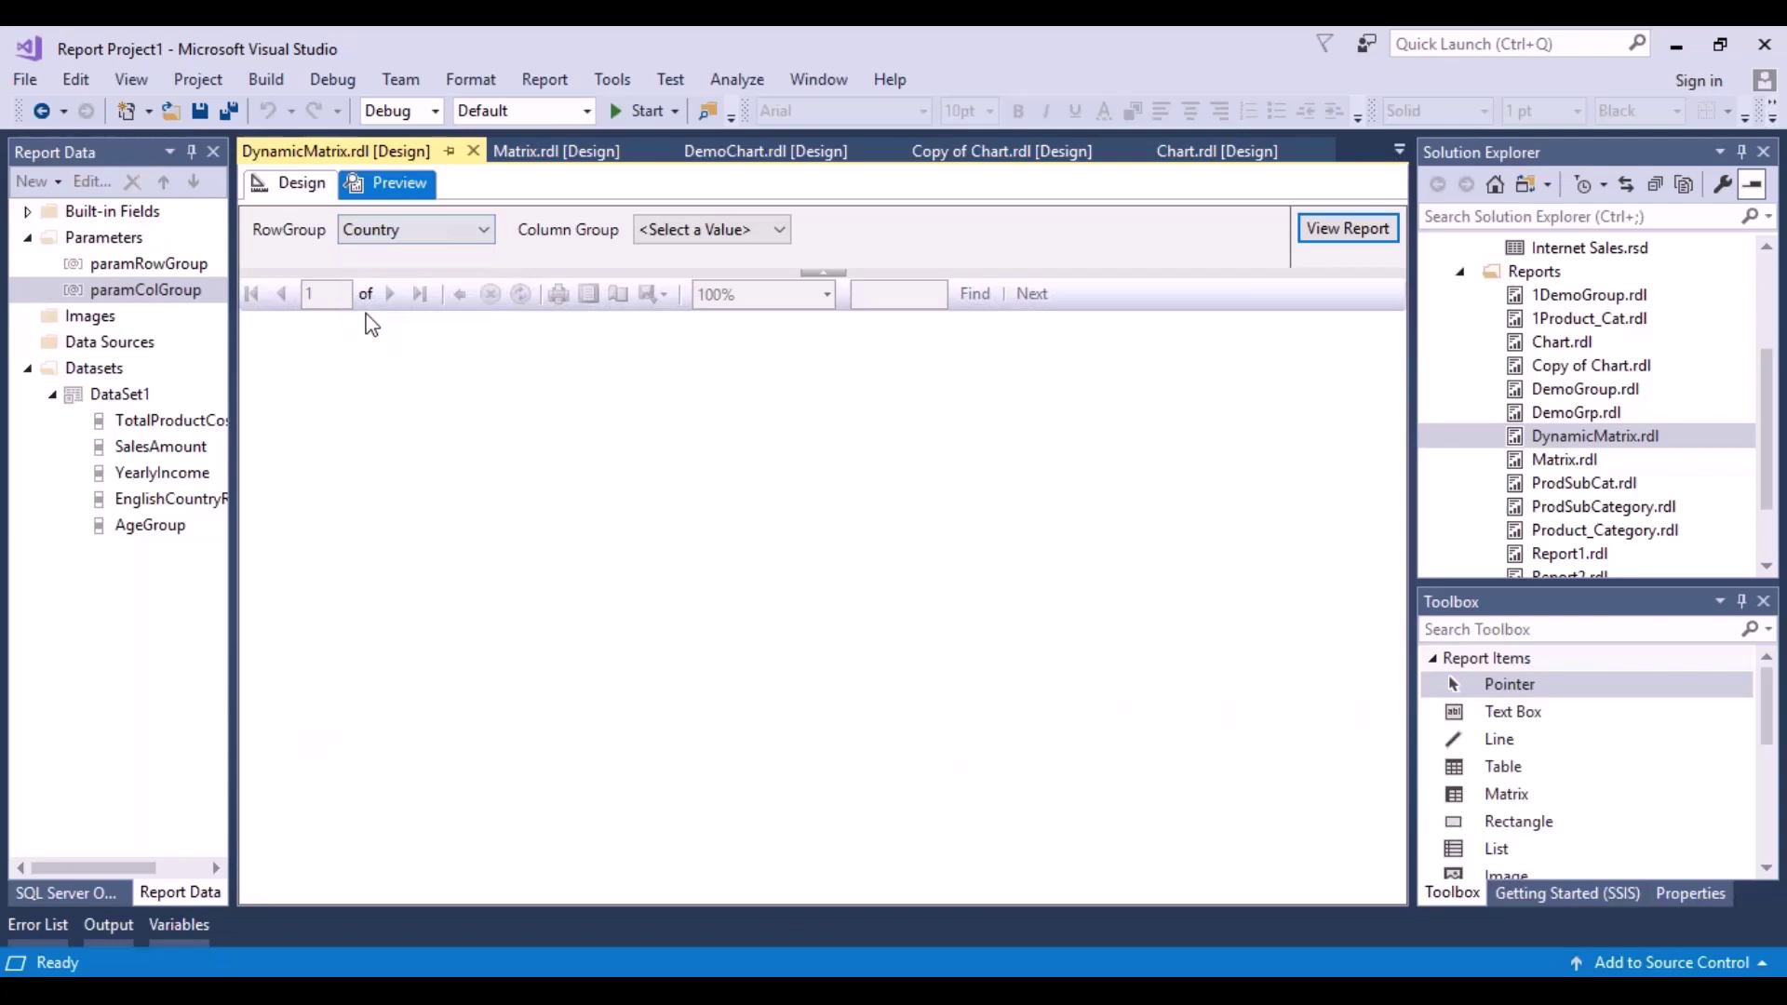
click(775, 231)
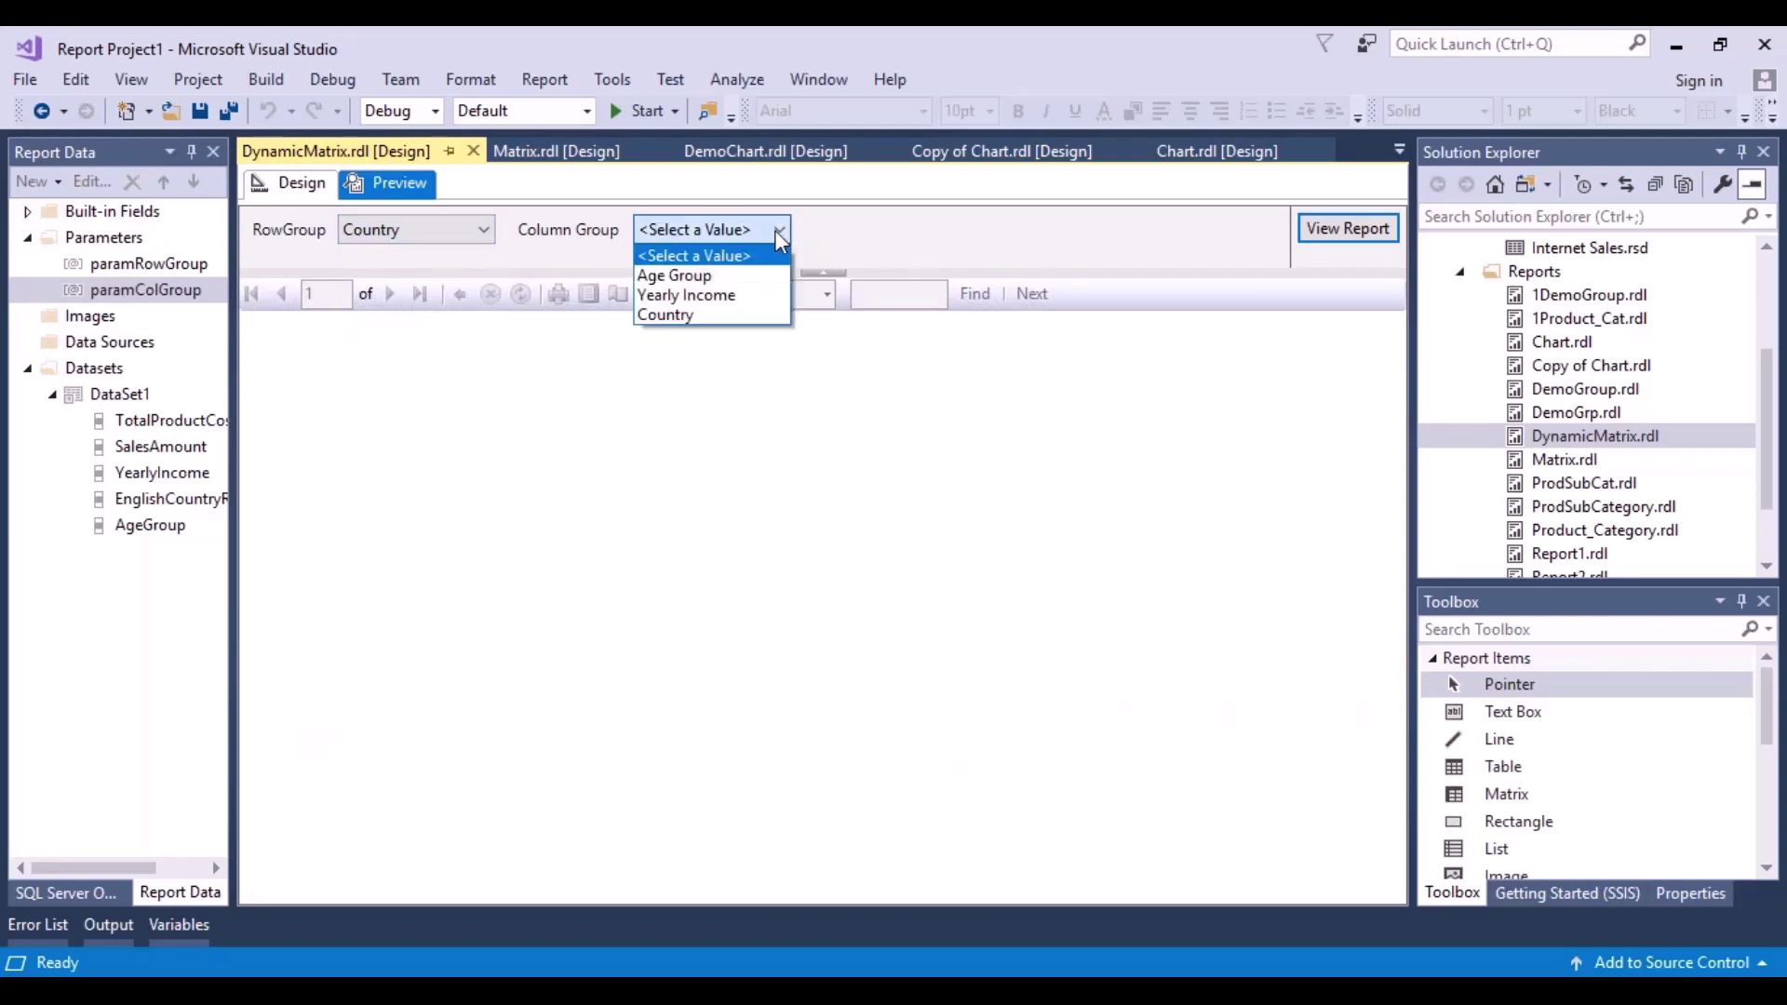
click(684, 275)
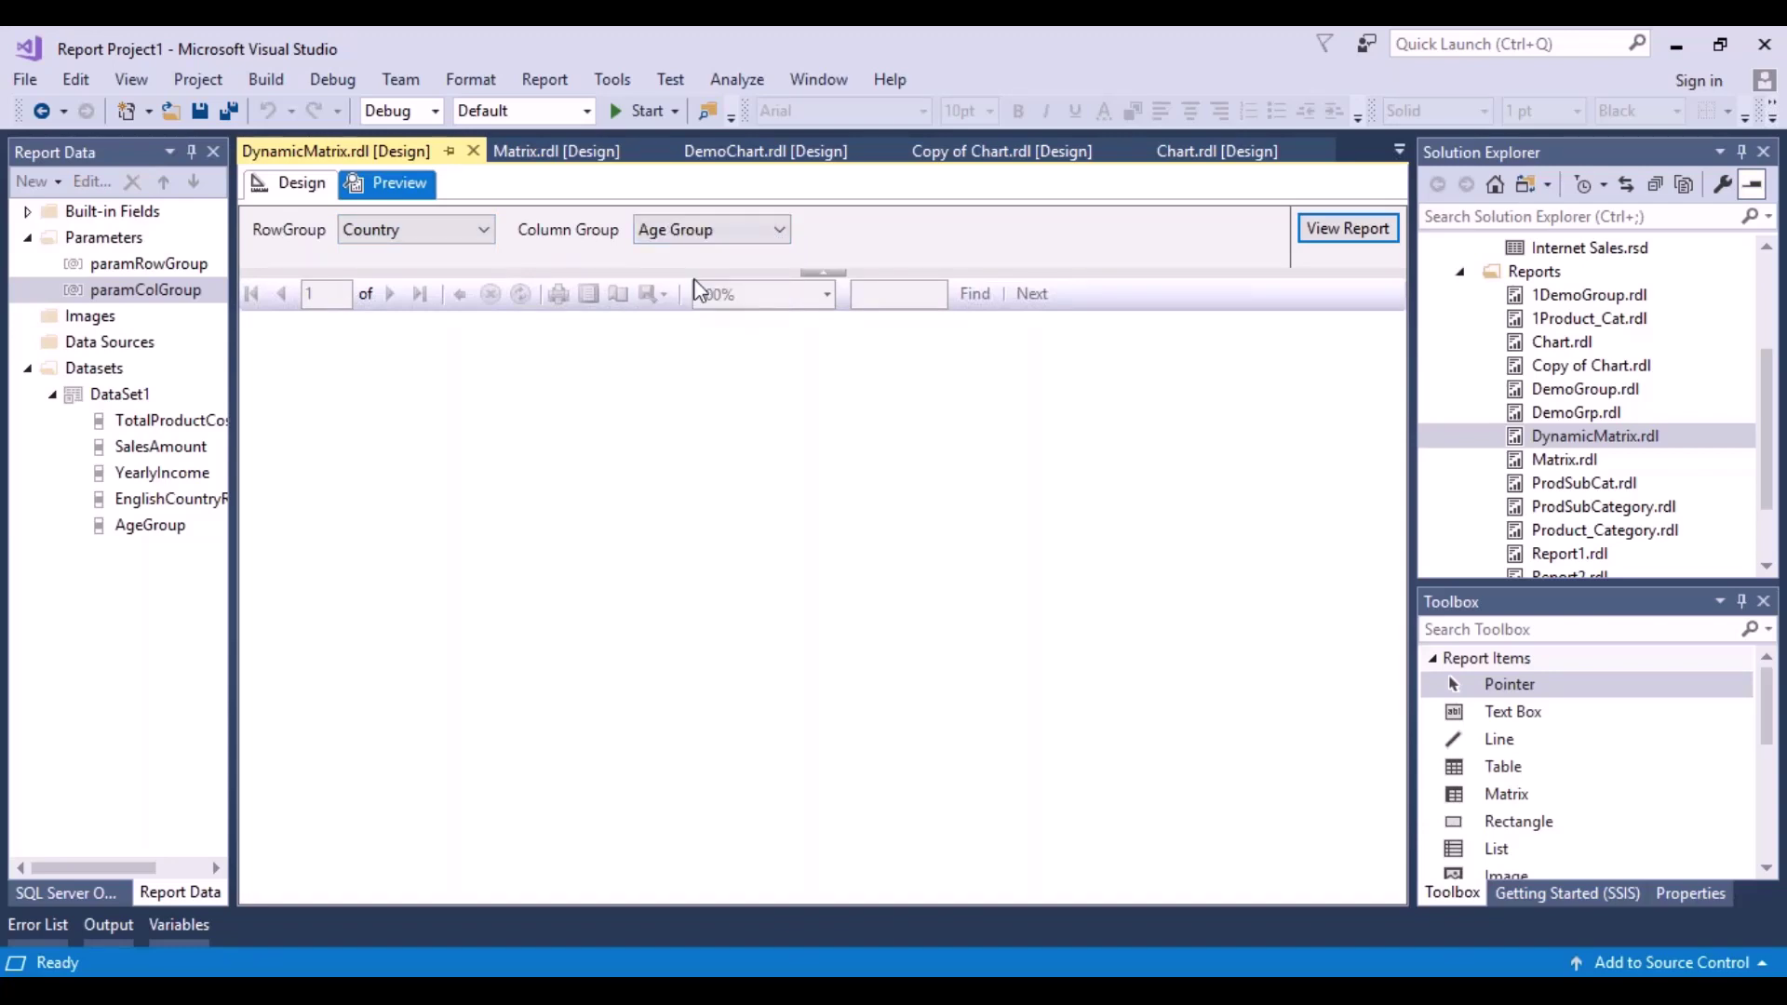
click(1340, 244)
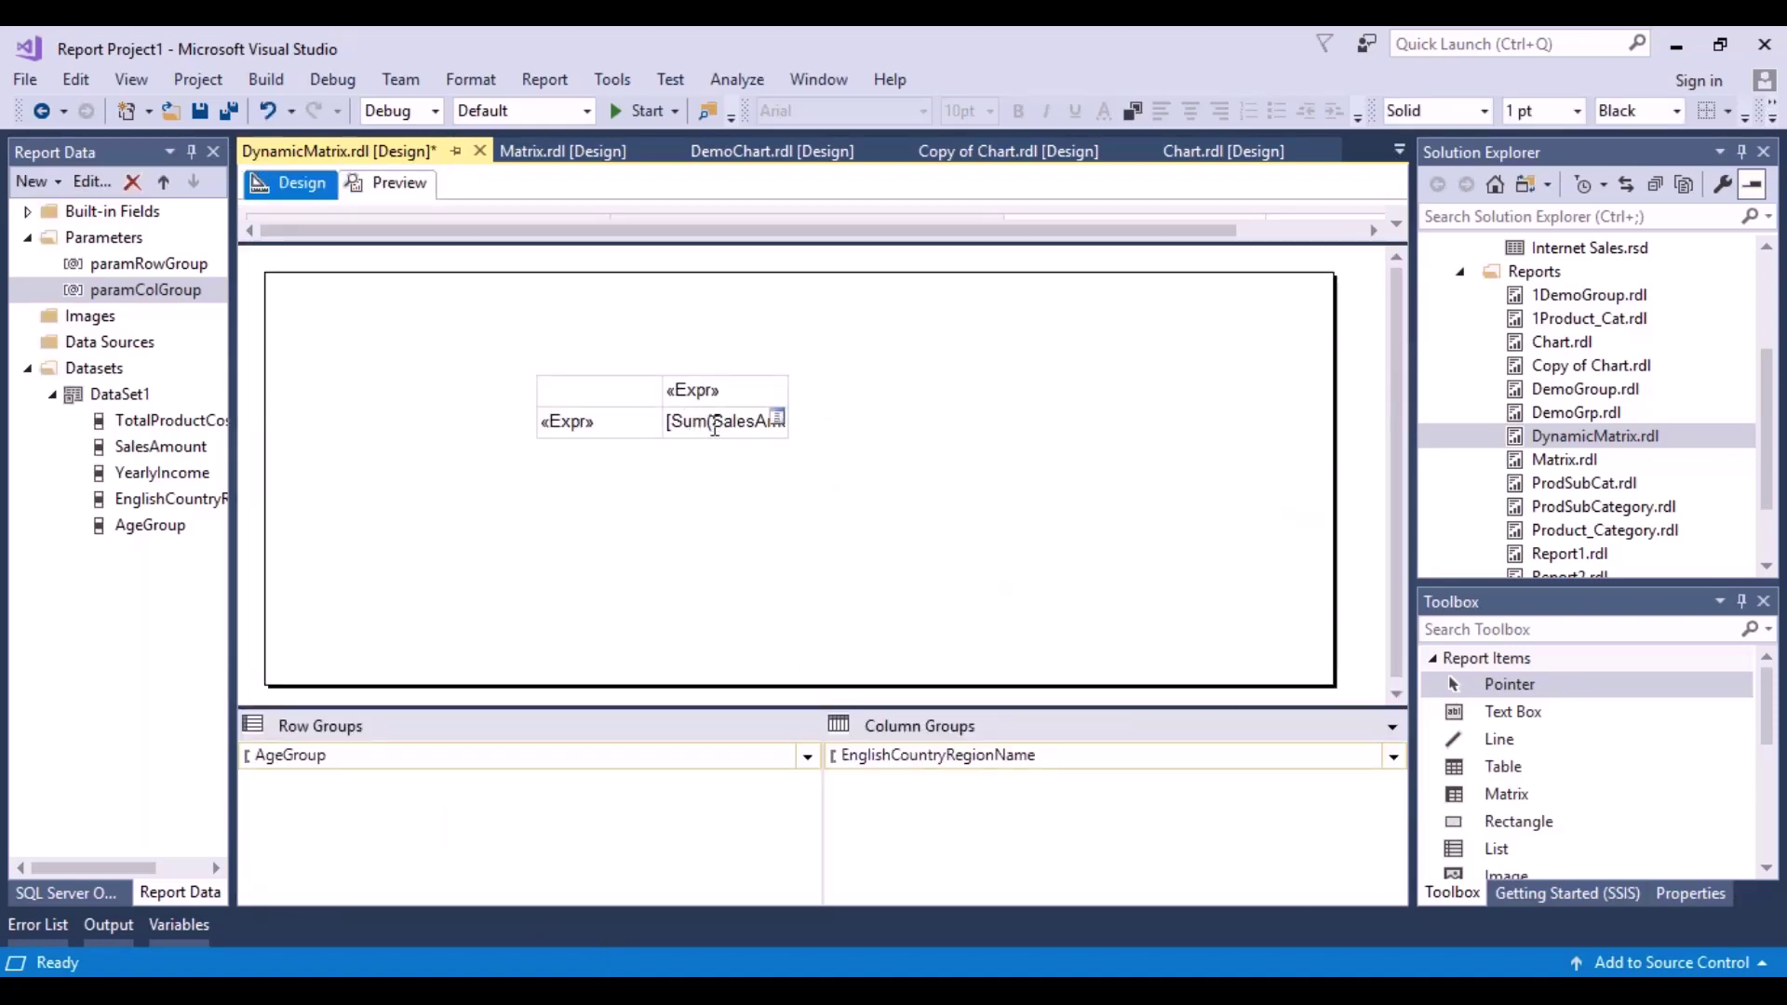
- Make the matrix's row group cell bold and give it a yellow background
click(635, 424)
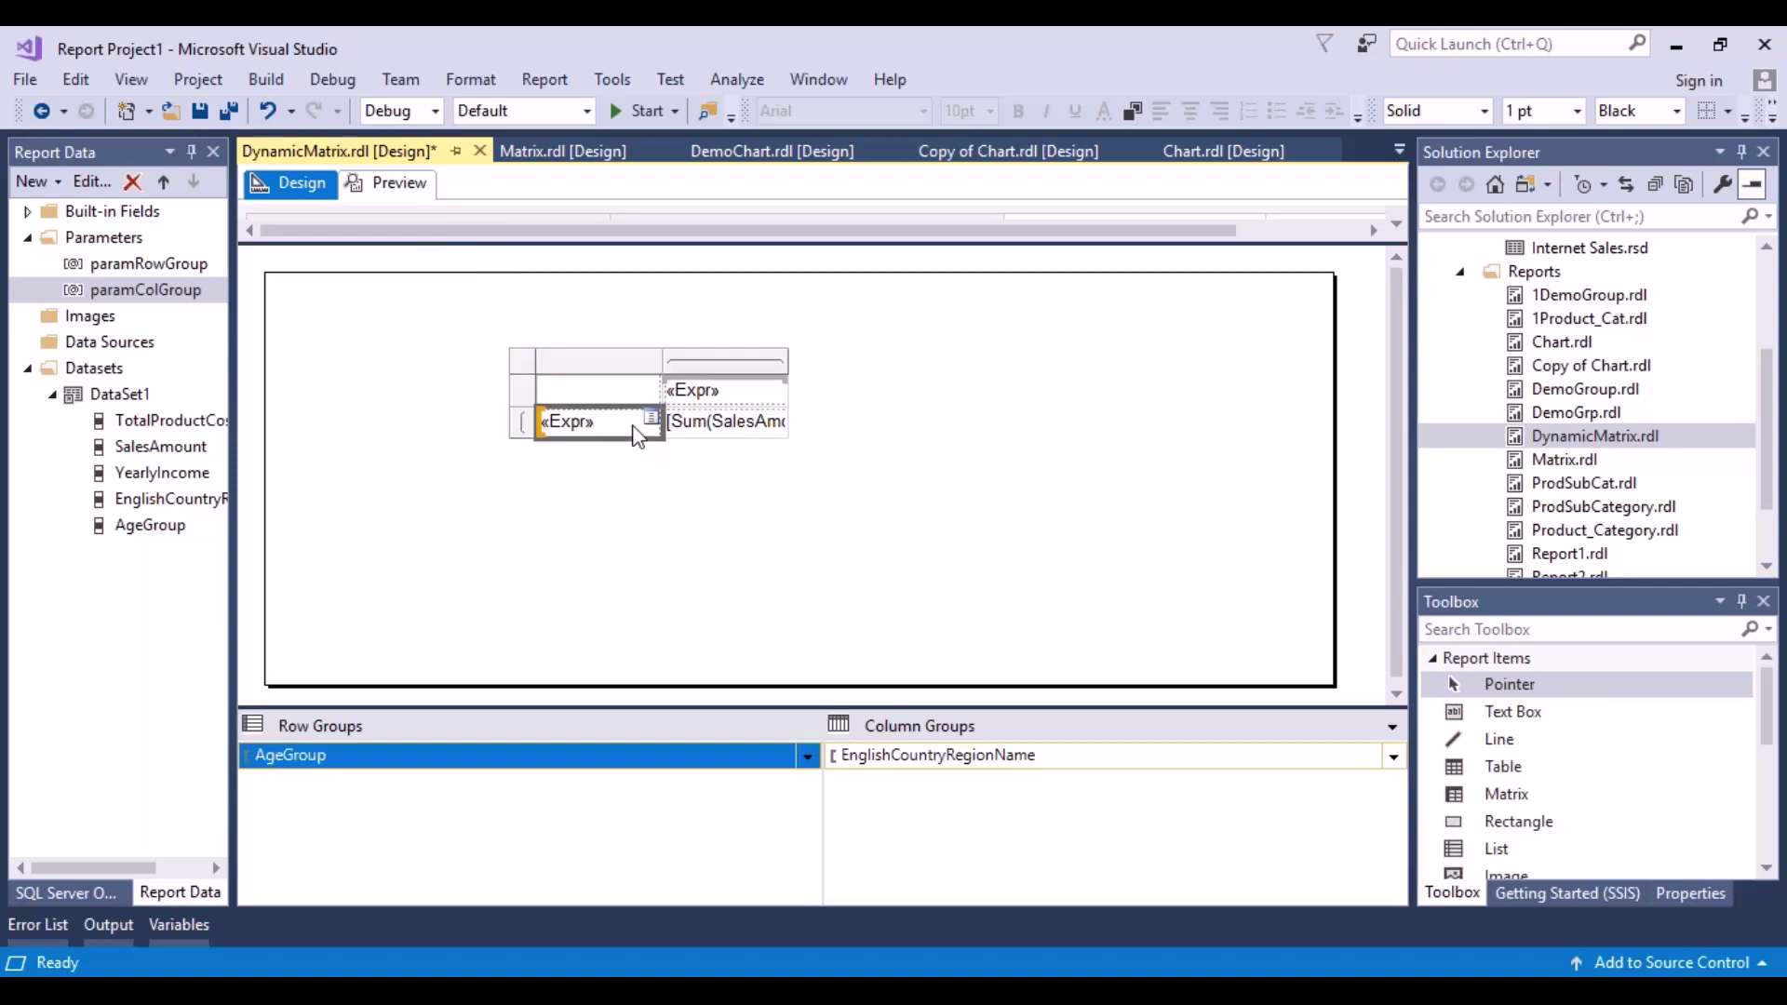
click(1019, 112)
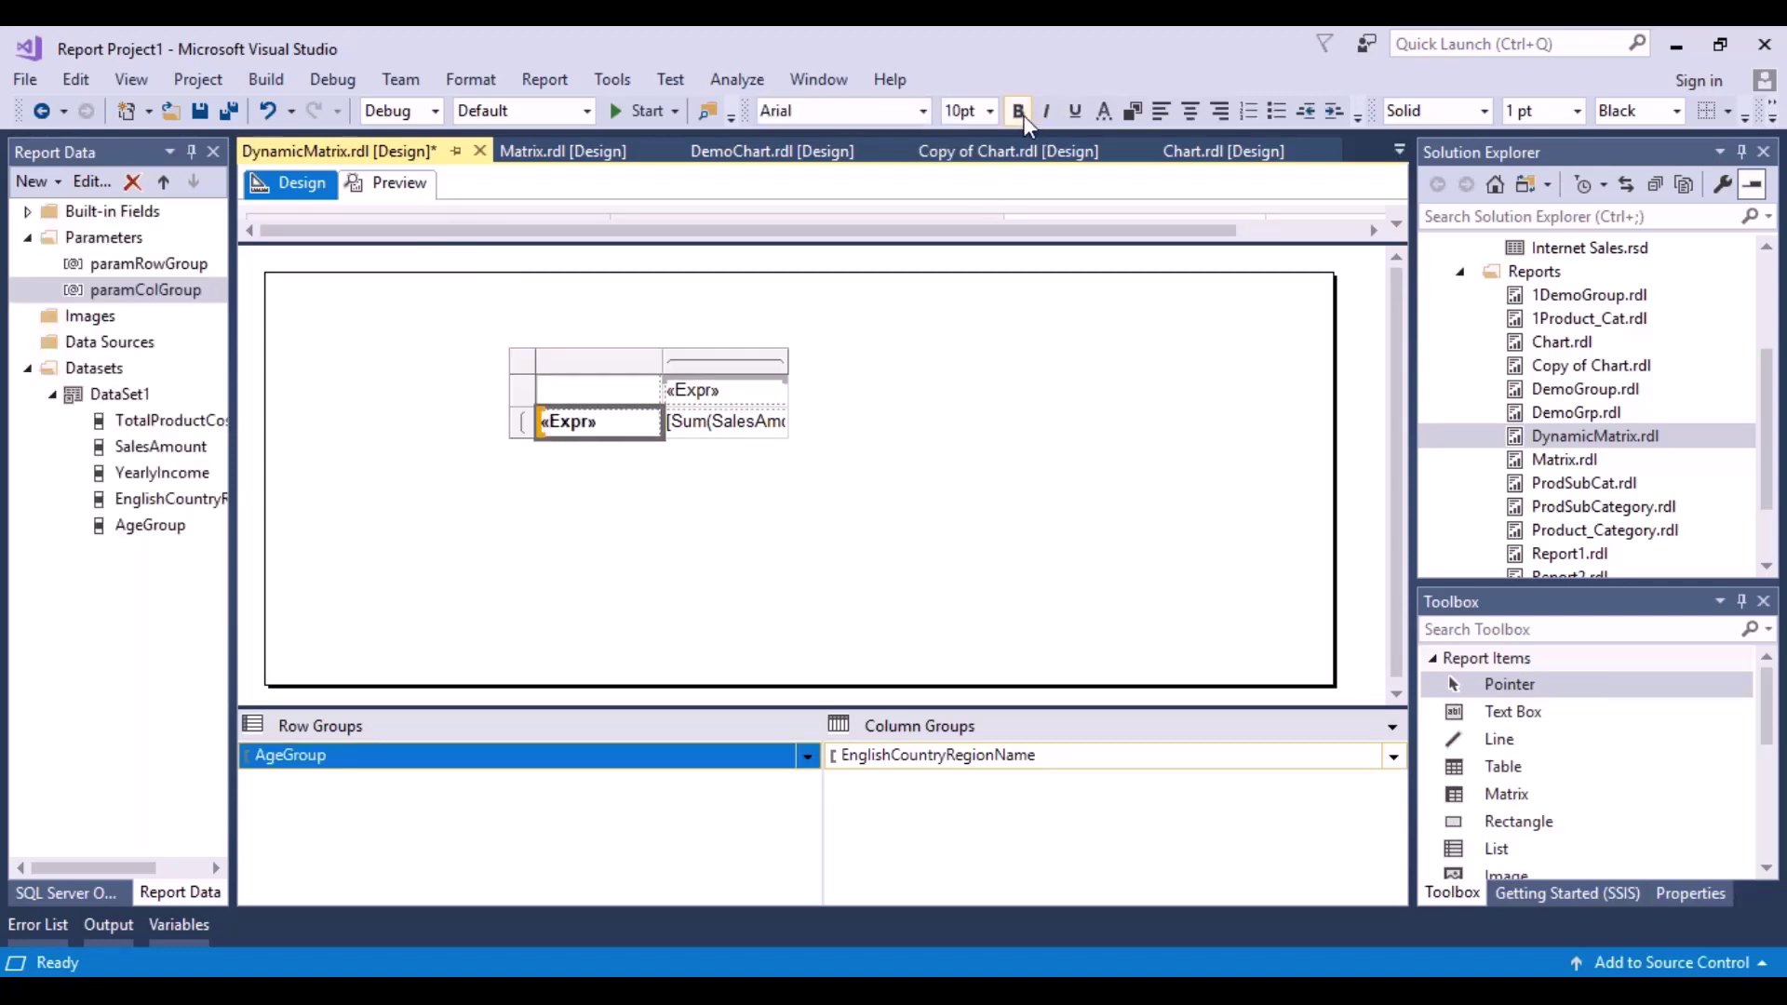
click(1135, 113)
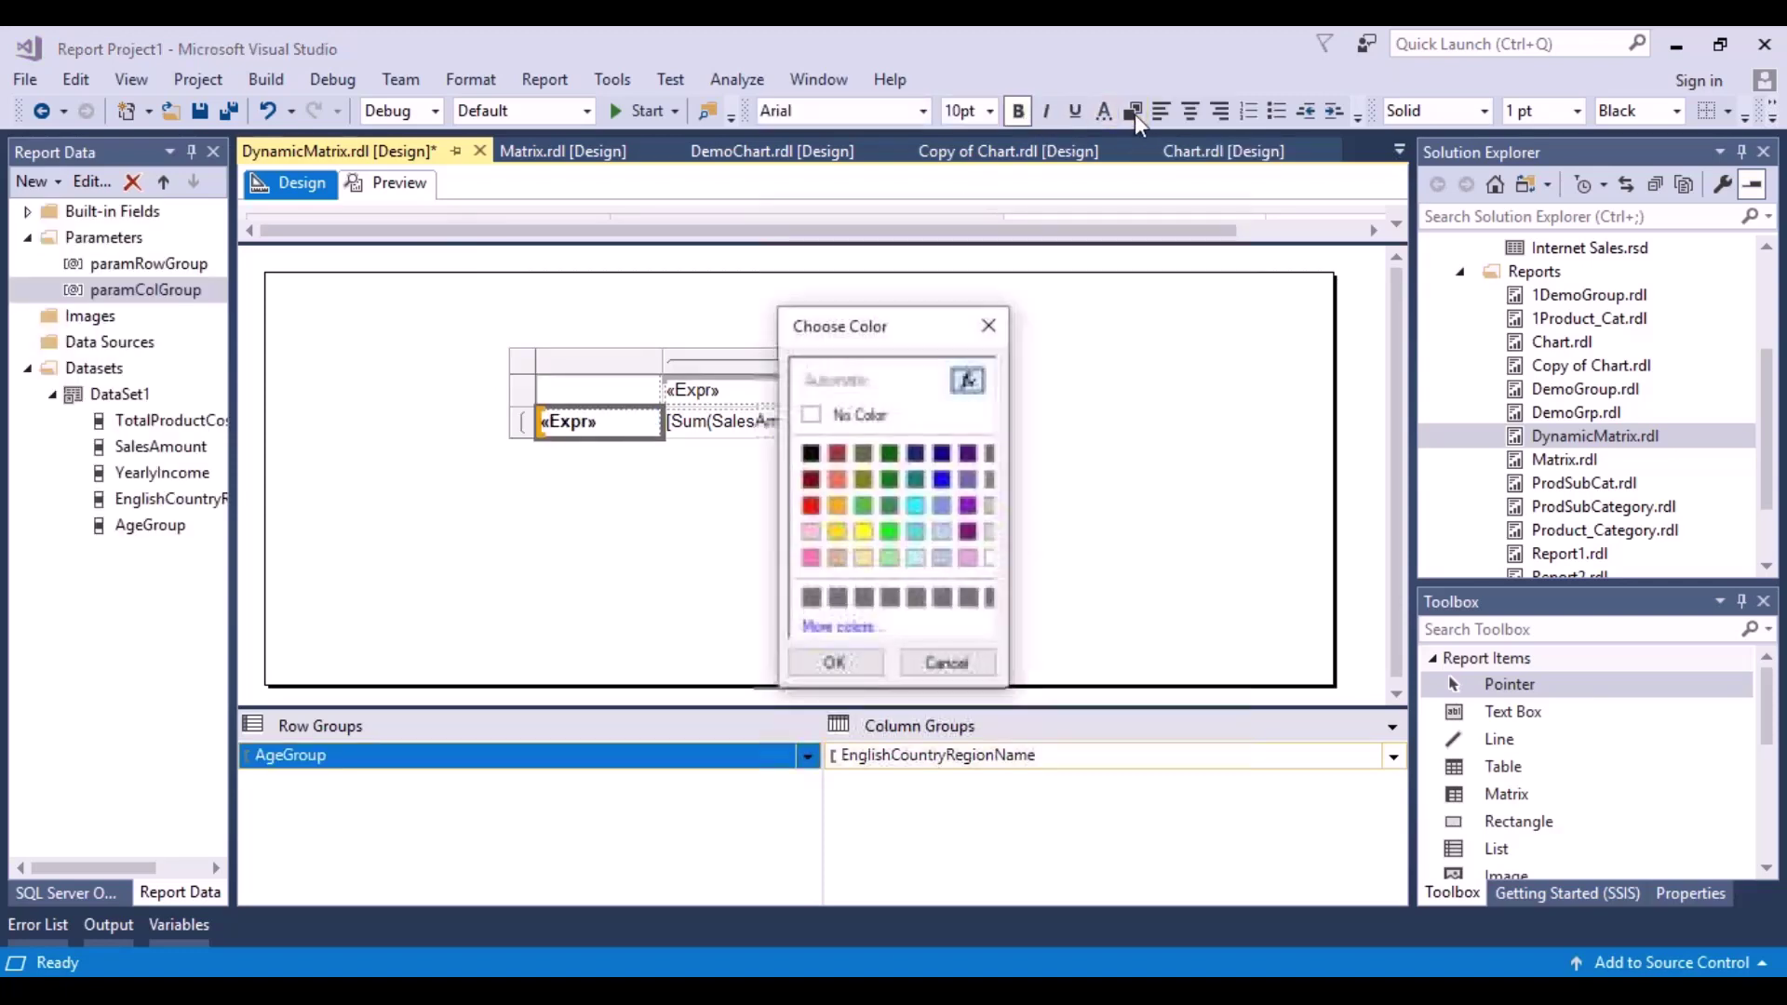
click(863, 531)
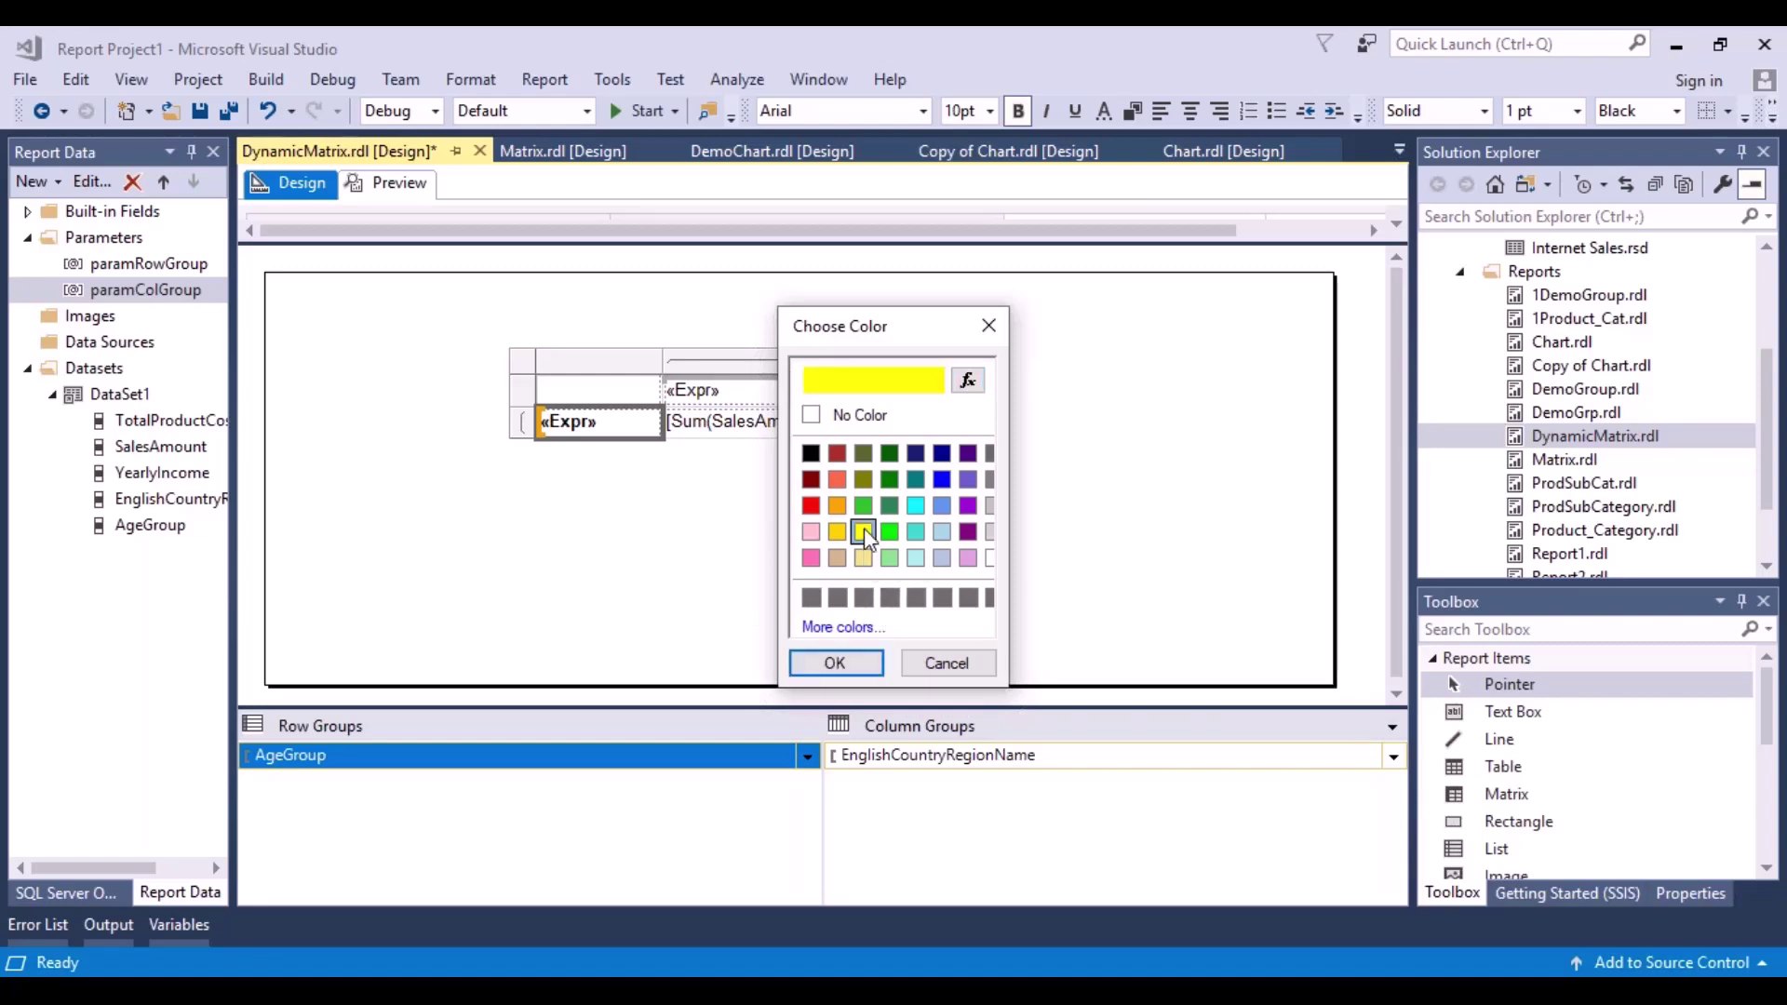
click(835, 663)
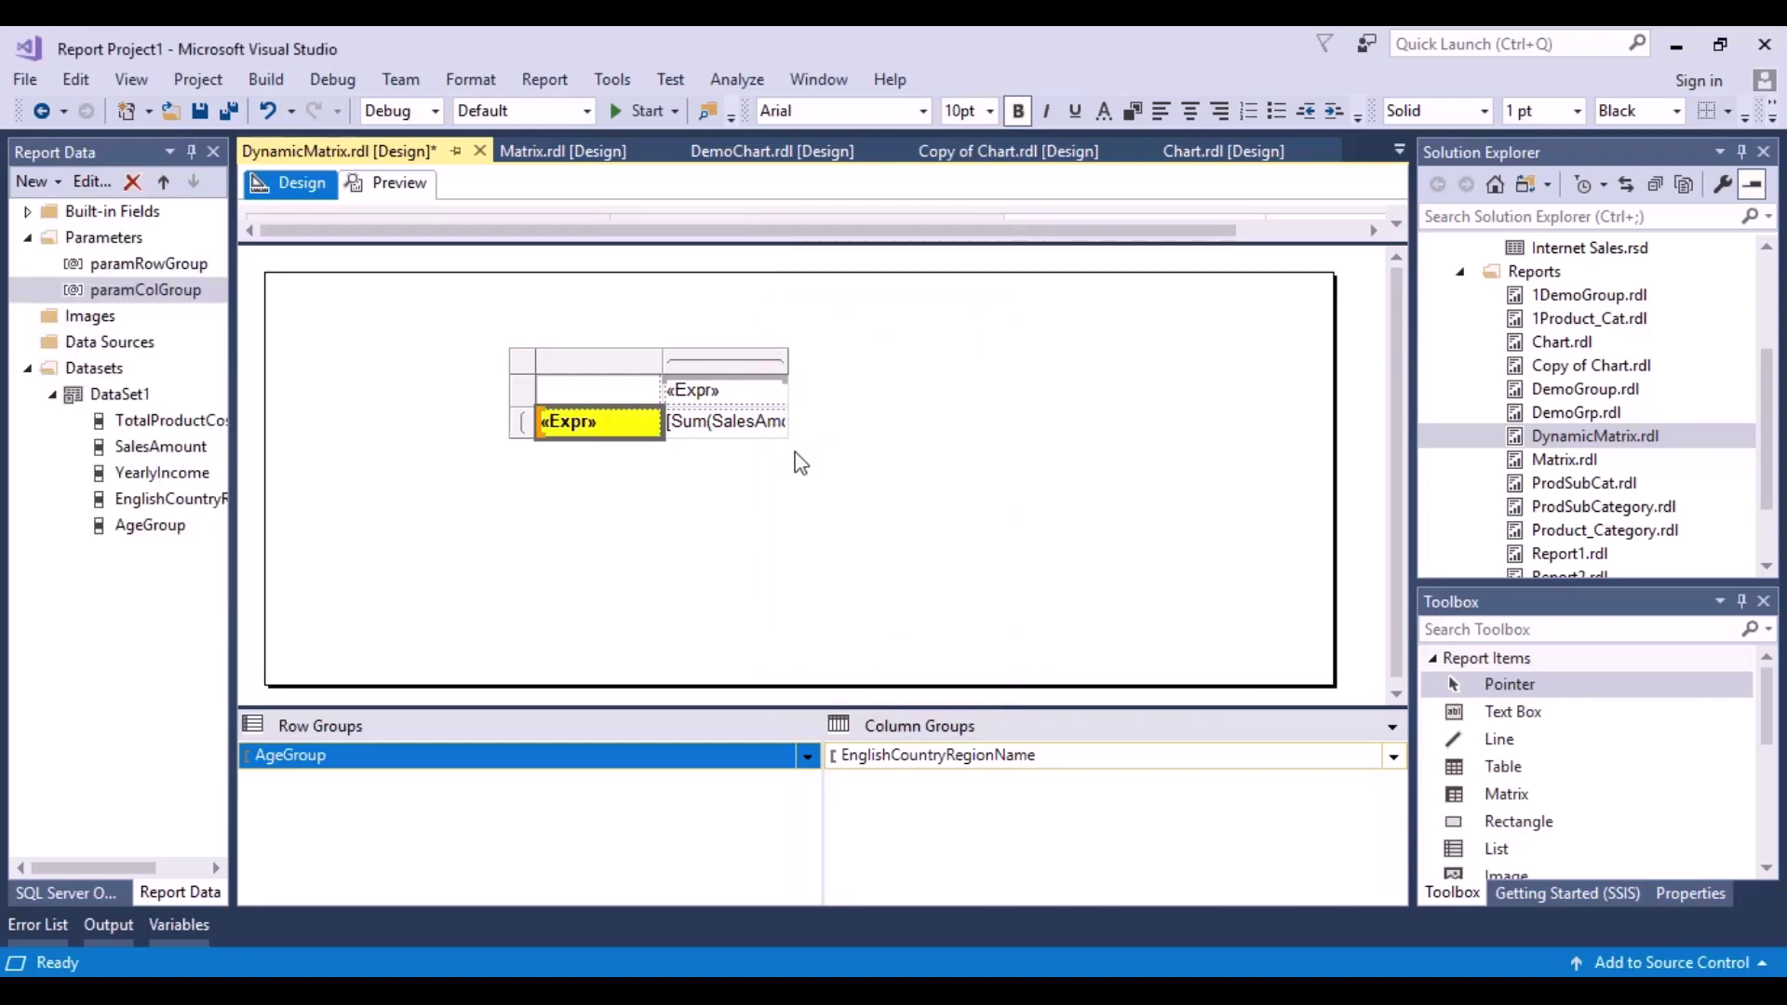
- Make the matrix's column group header cell bold and give it a bright green background
click(759, 398)
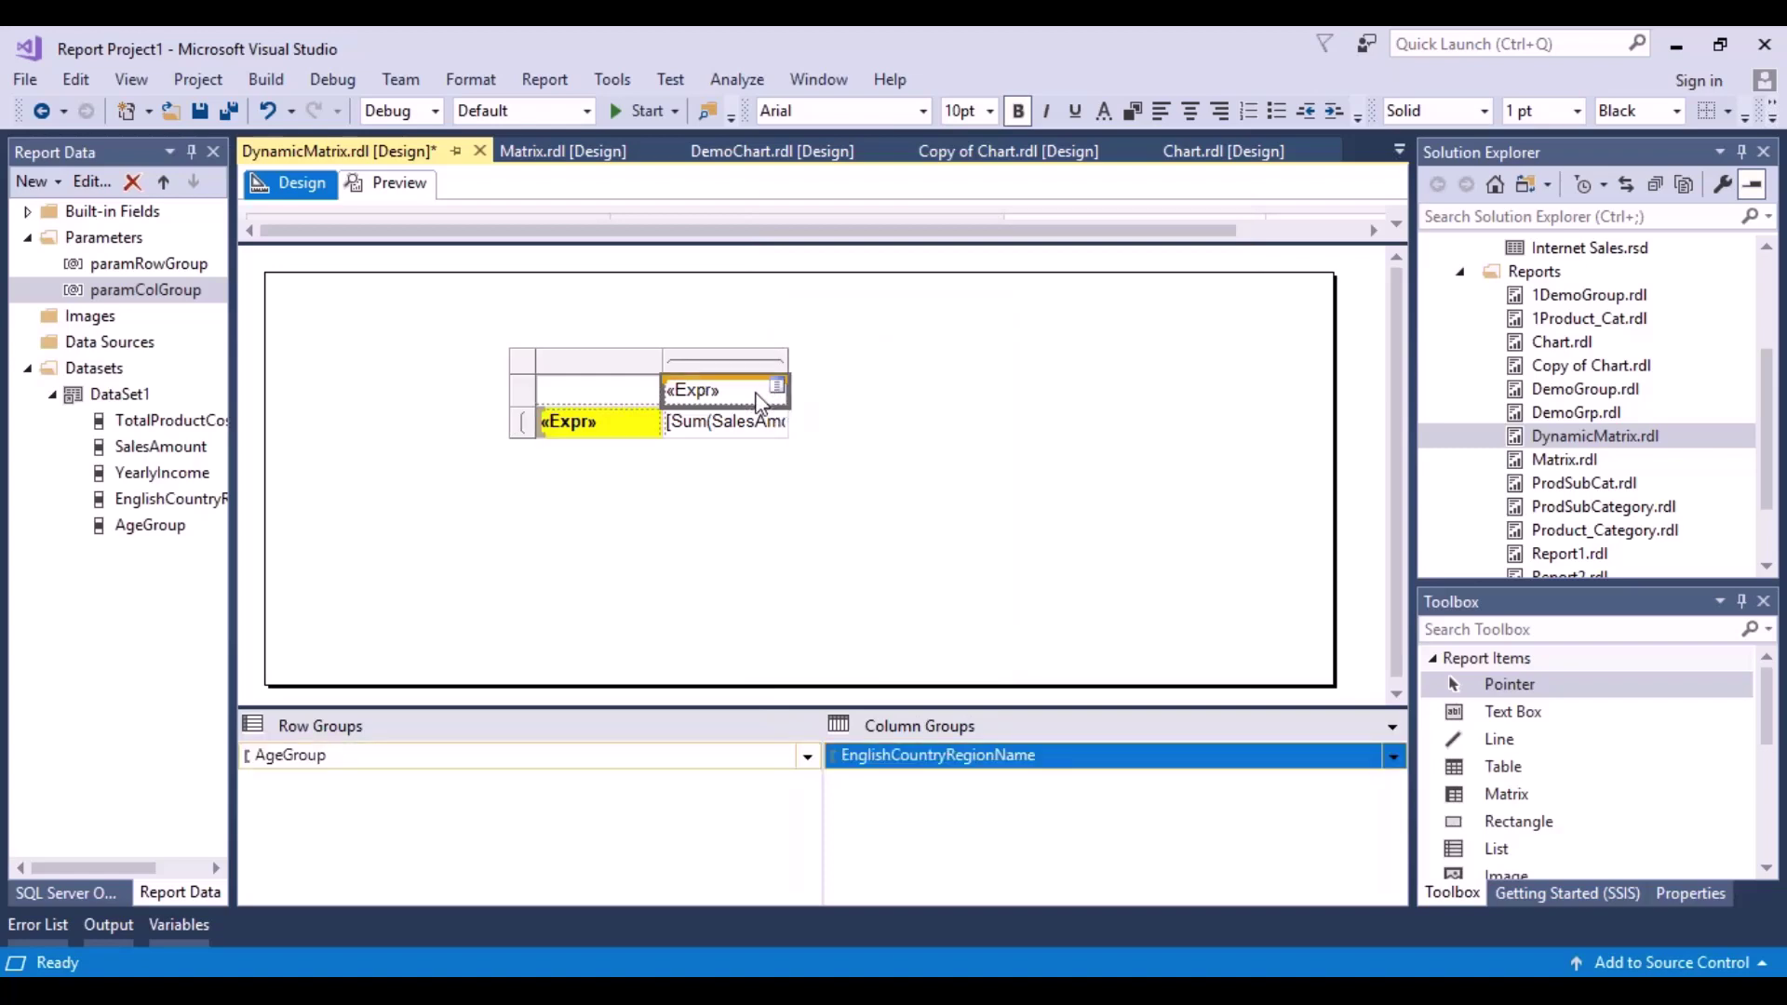
click(1018, 113)
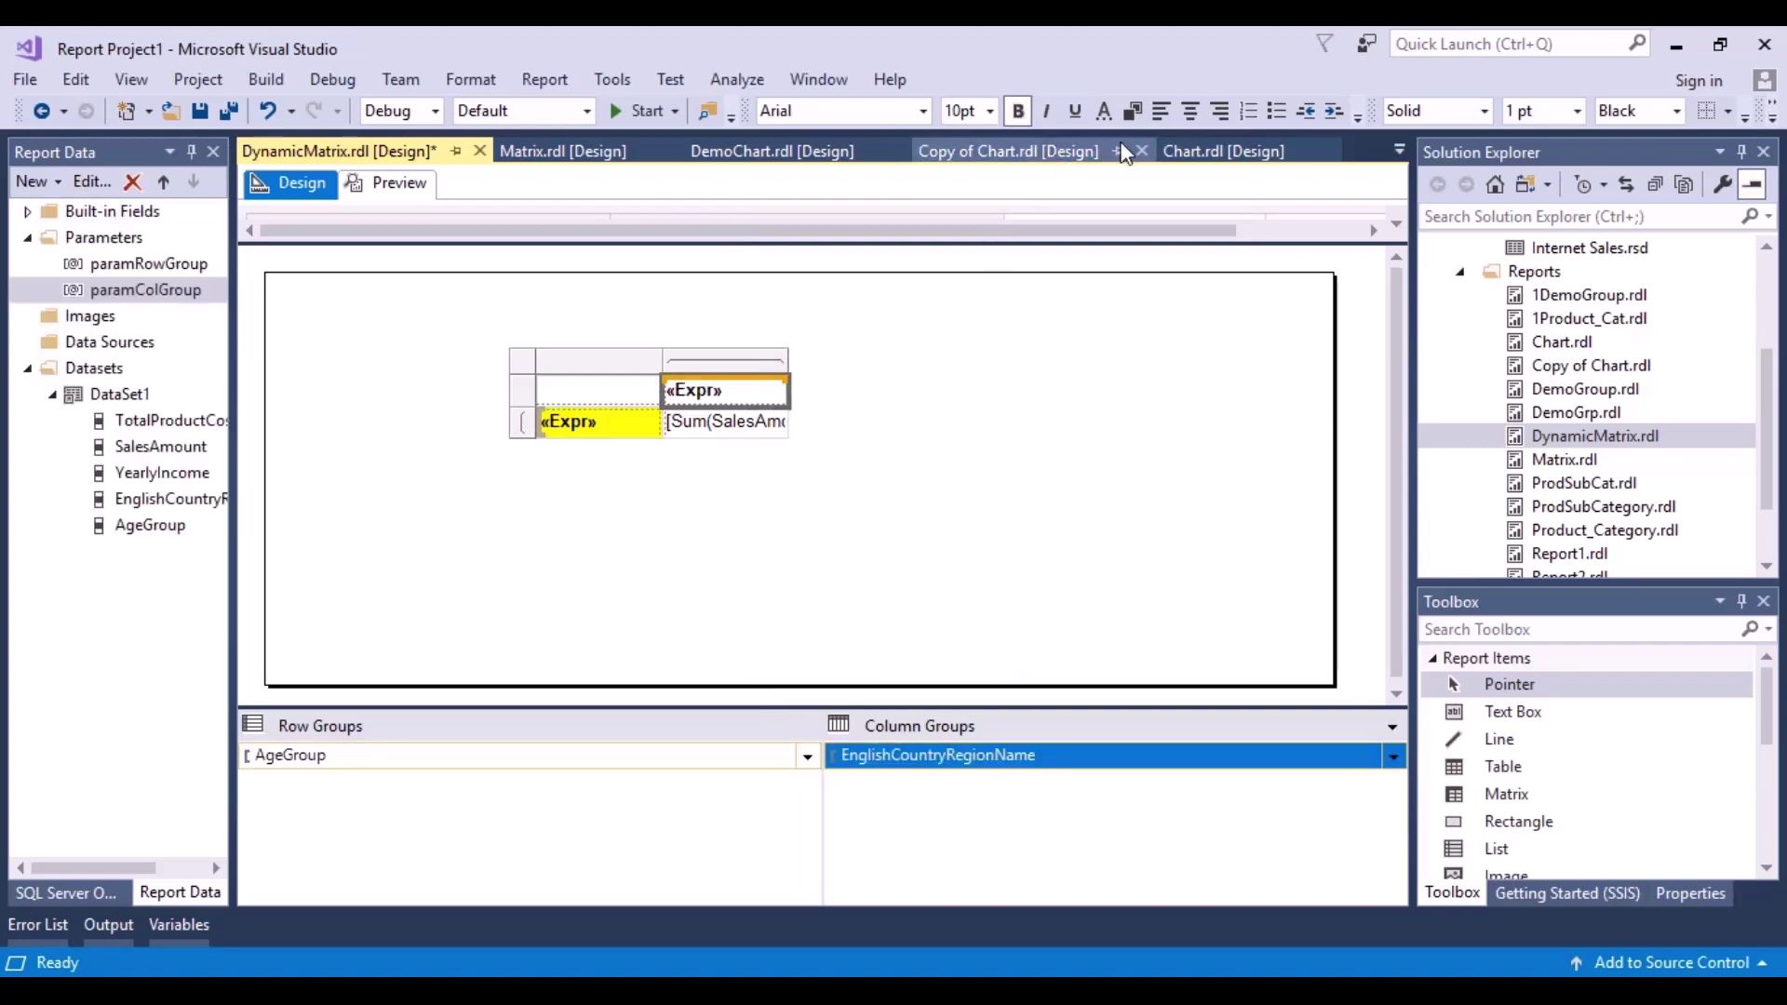
click(1135, 111)
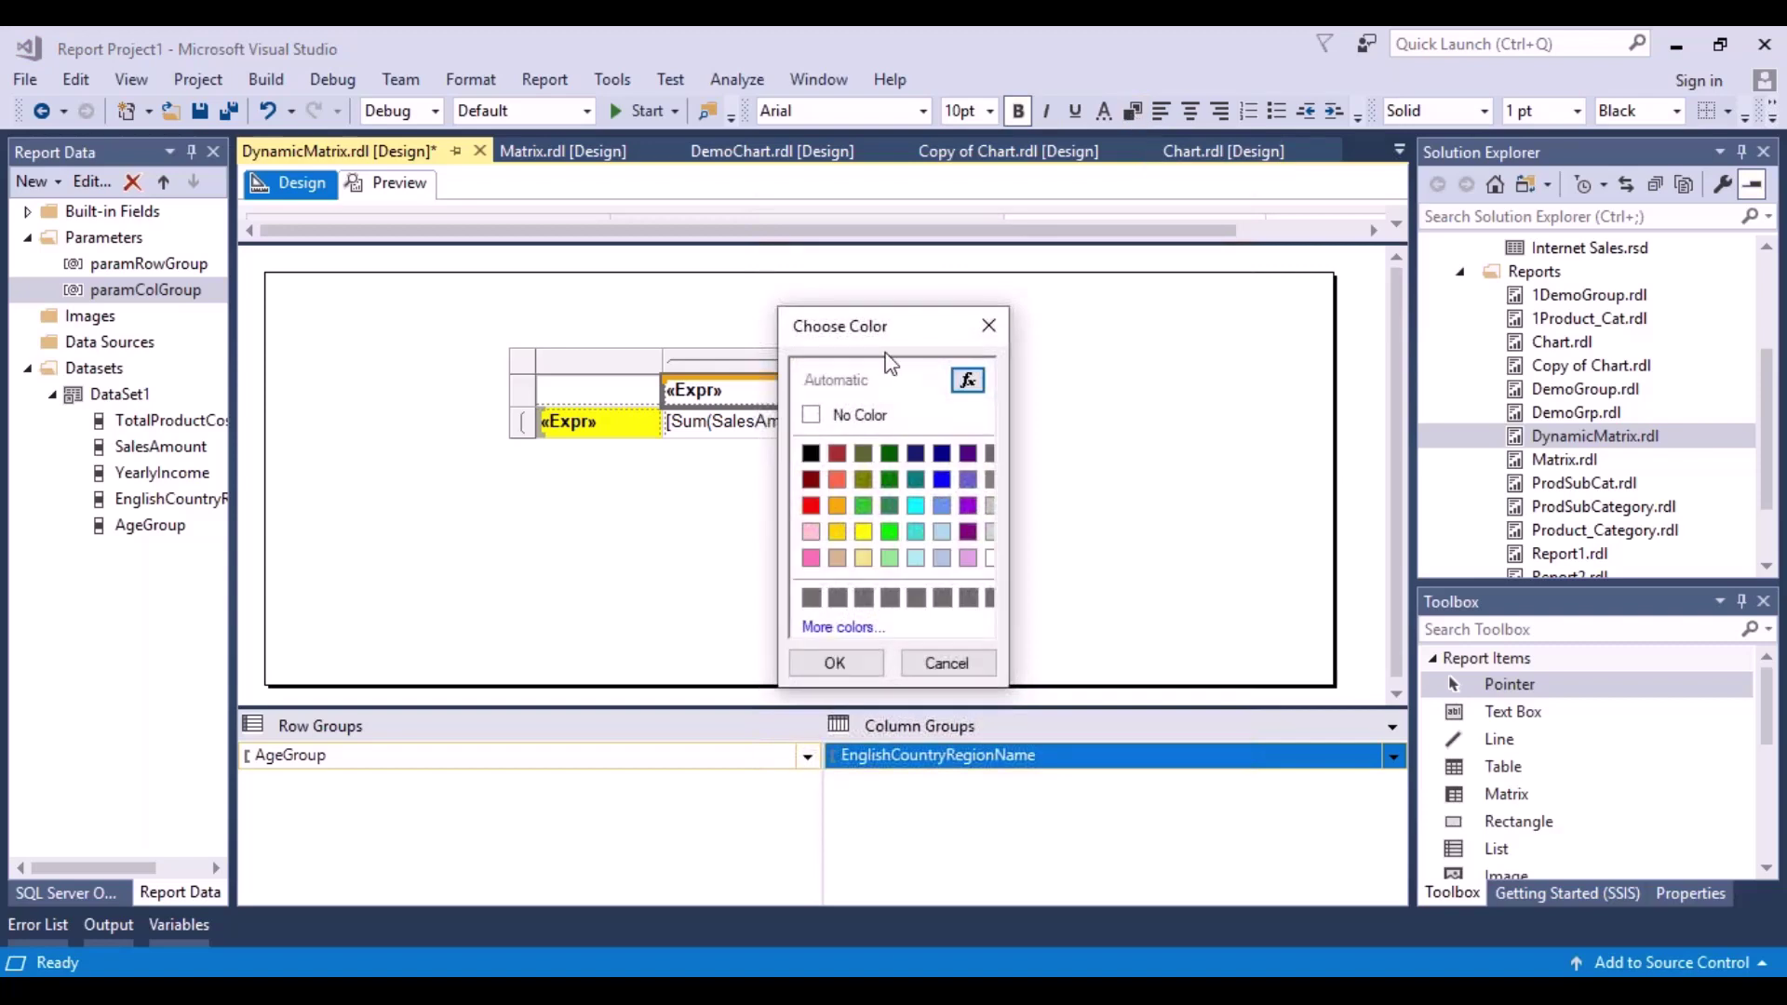
click(892, 537)
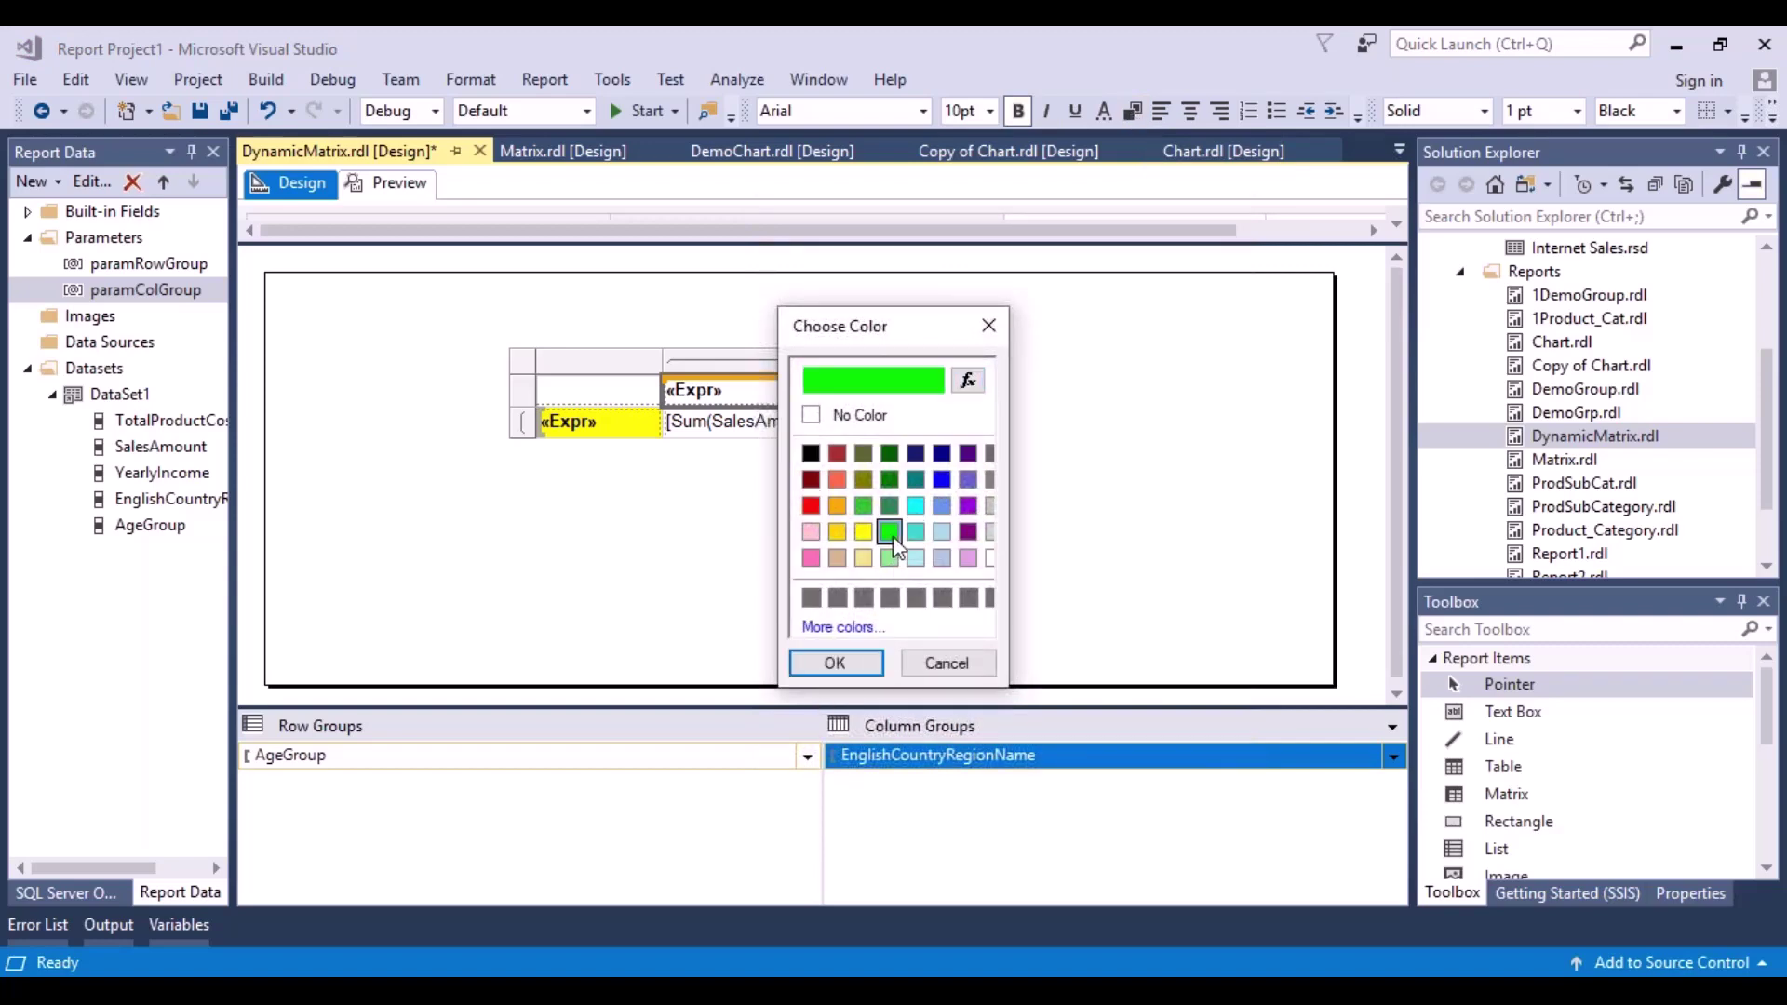
click(857, 666)
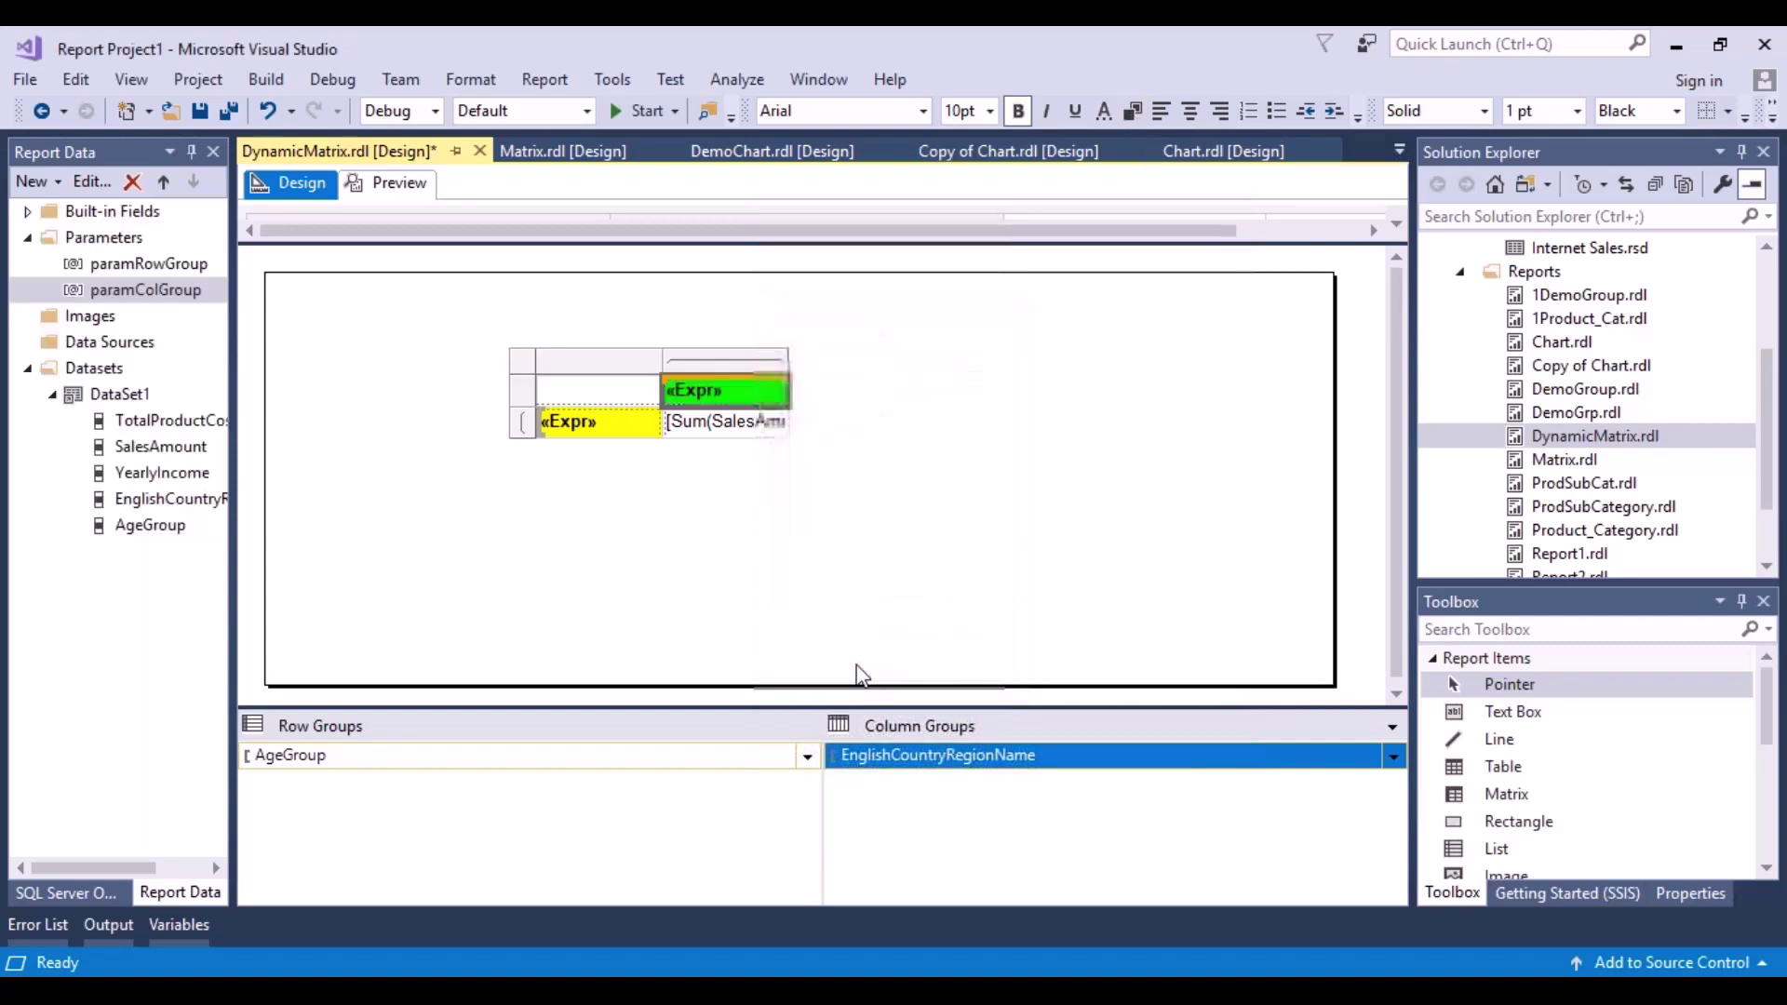
- Preview the formatted matrix report again with RowGroup set to Country and Column Group set to Age Group
click(414, 186)
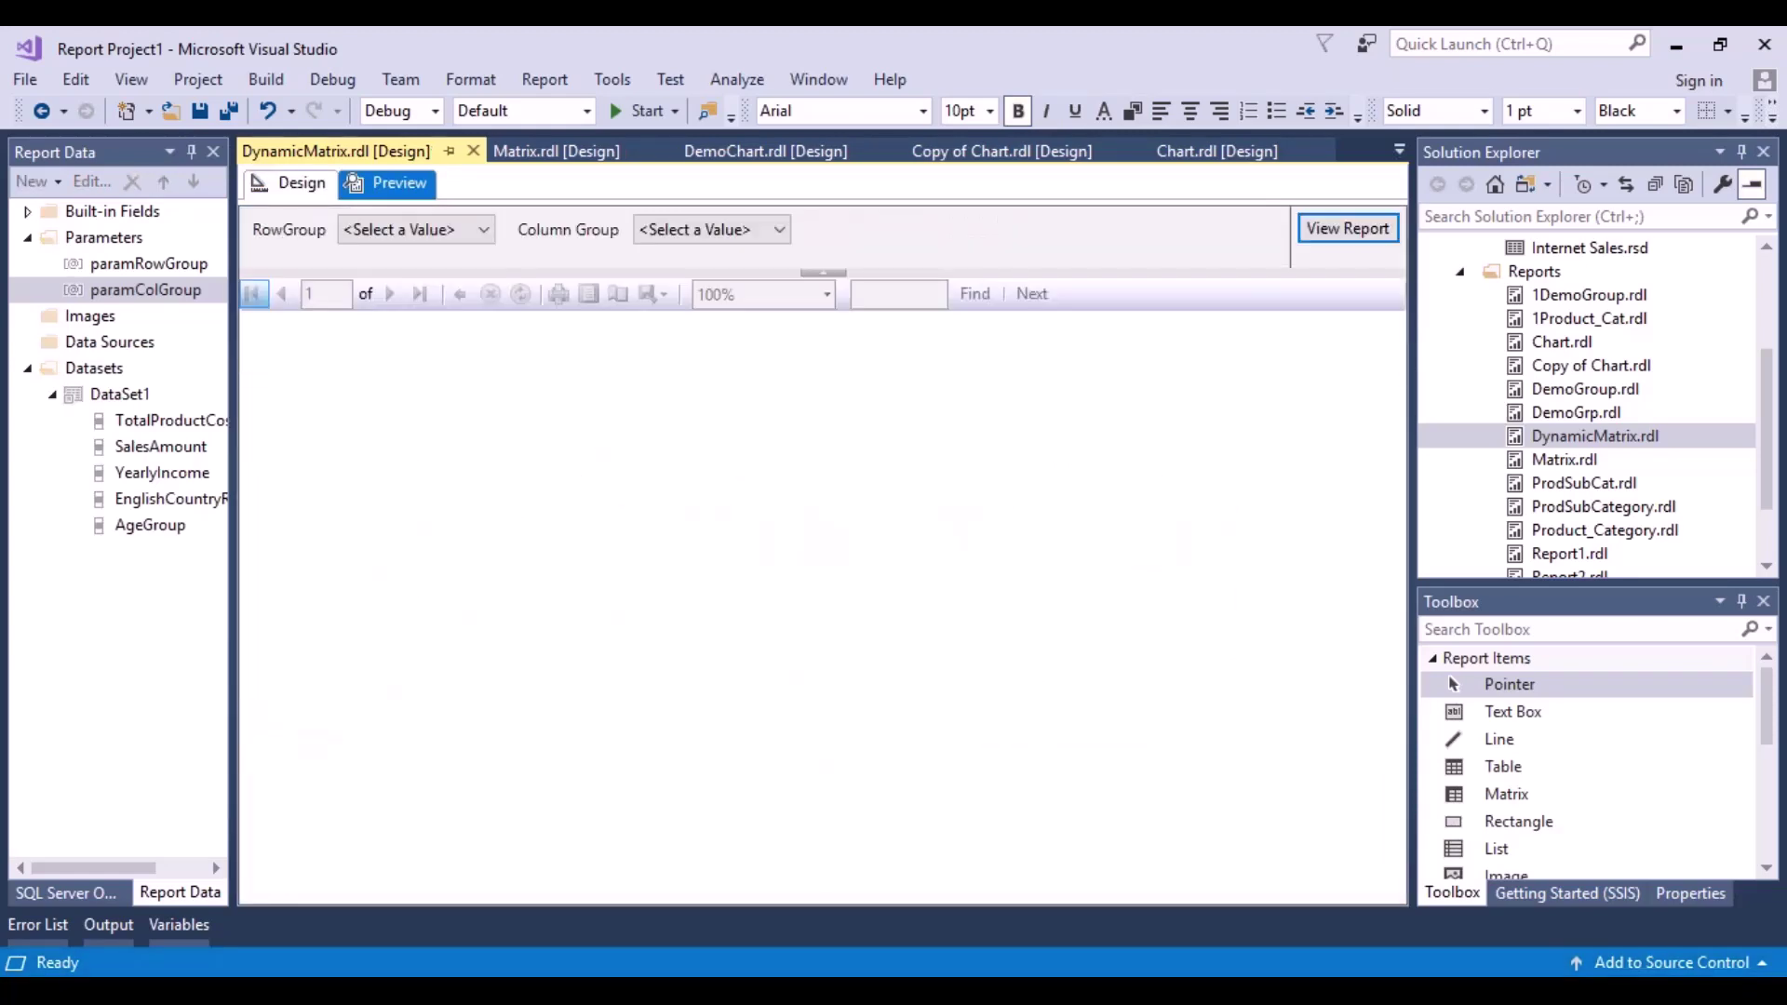
click(483, 230)
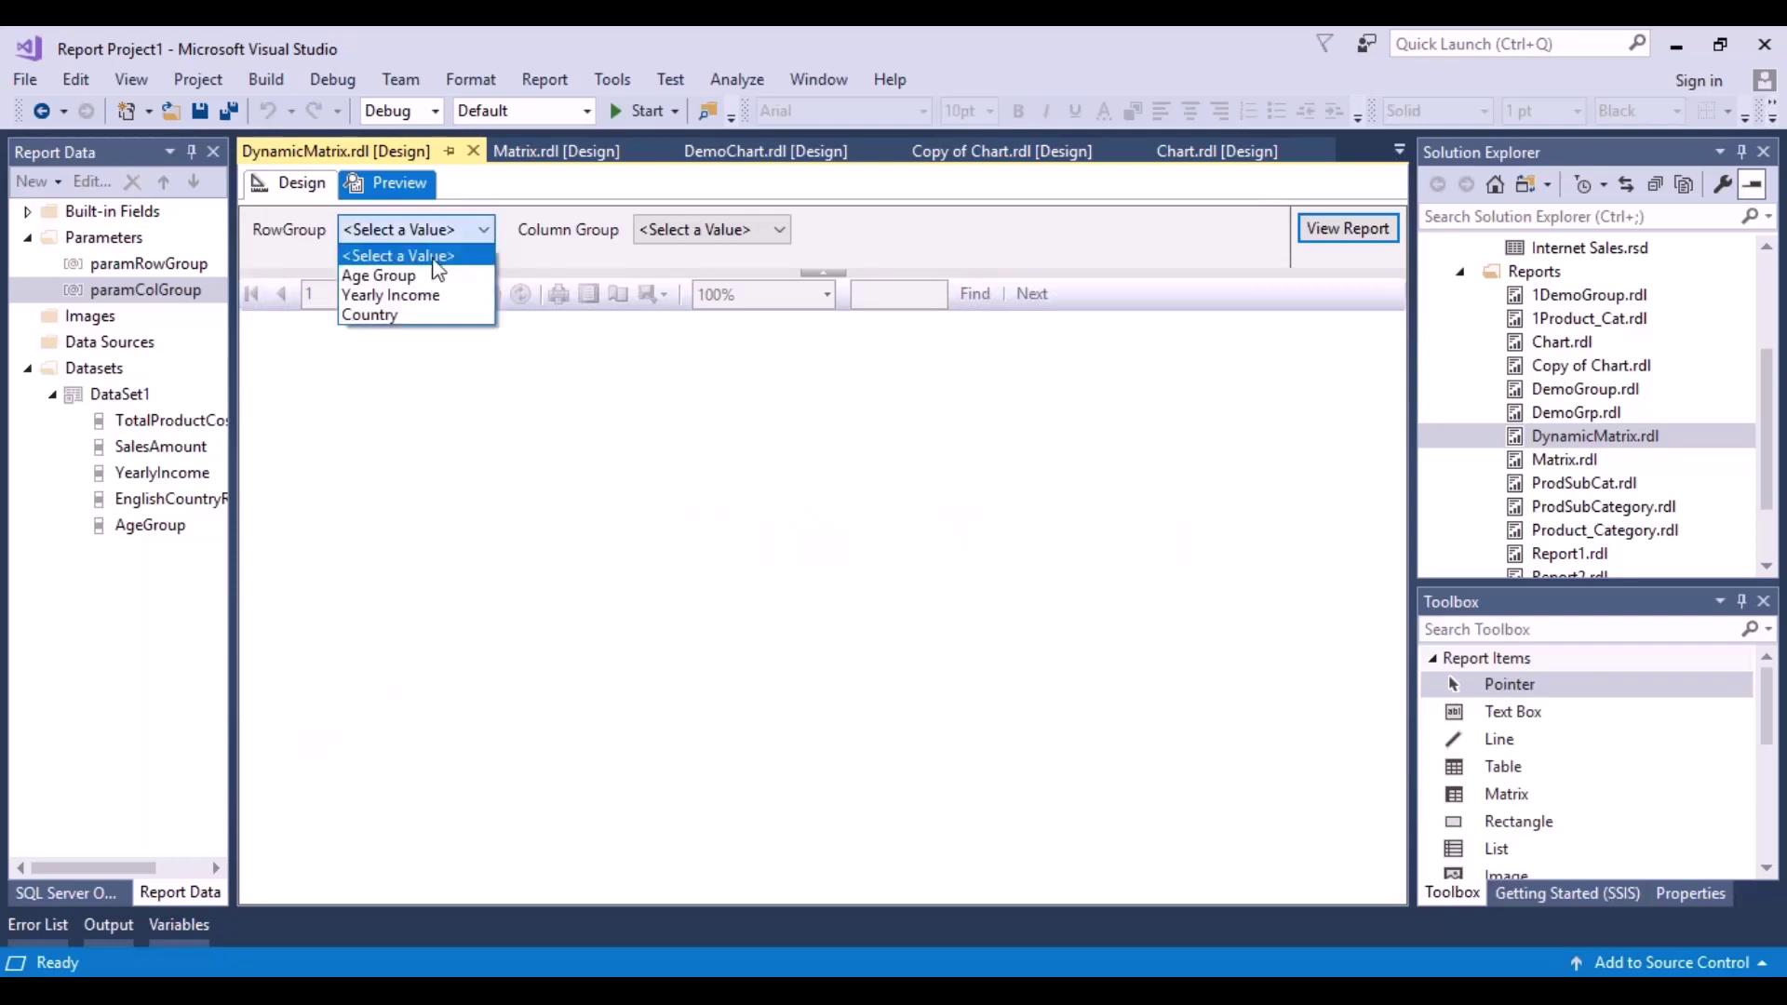
click(389, 315)
click(782, 231)
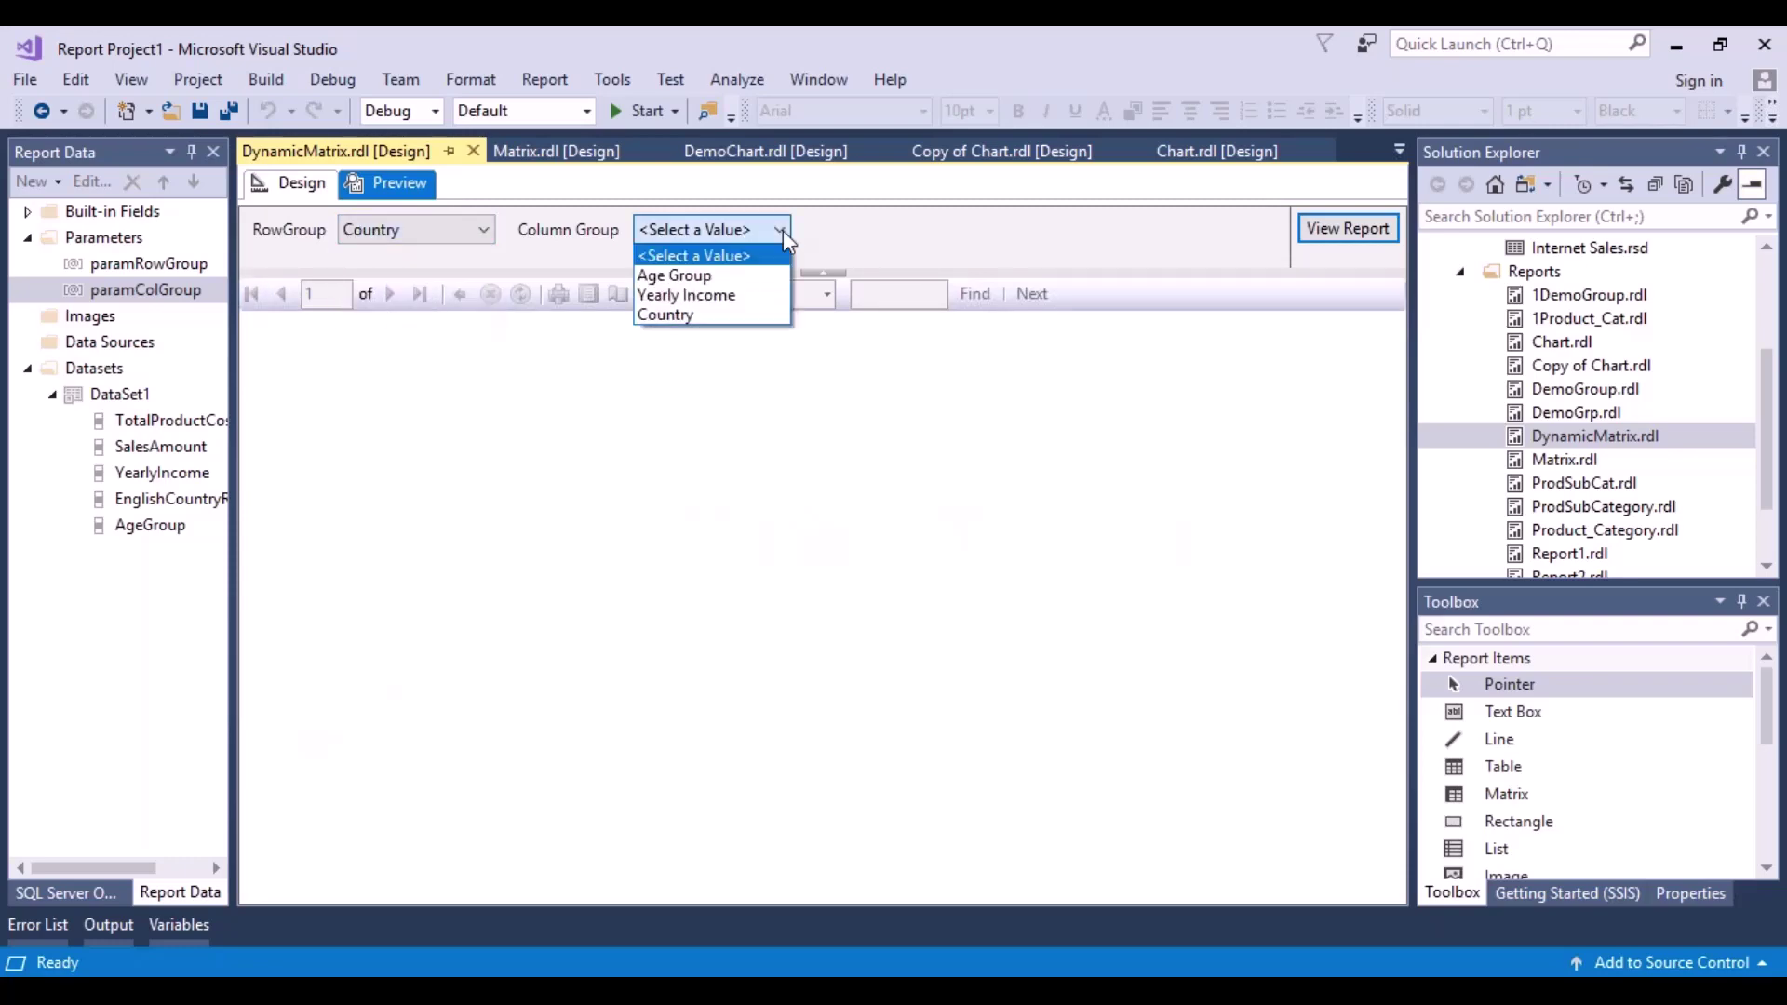
click(706, 278)
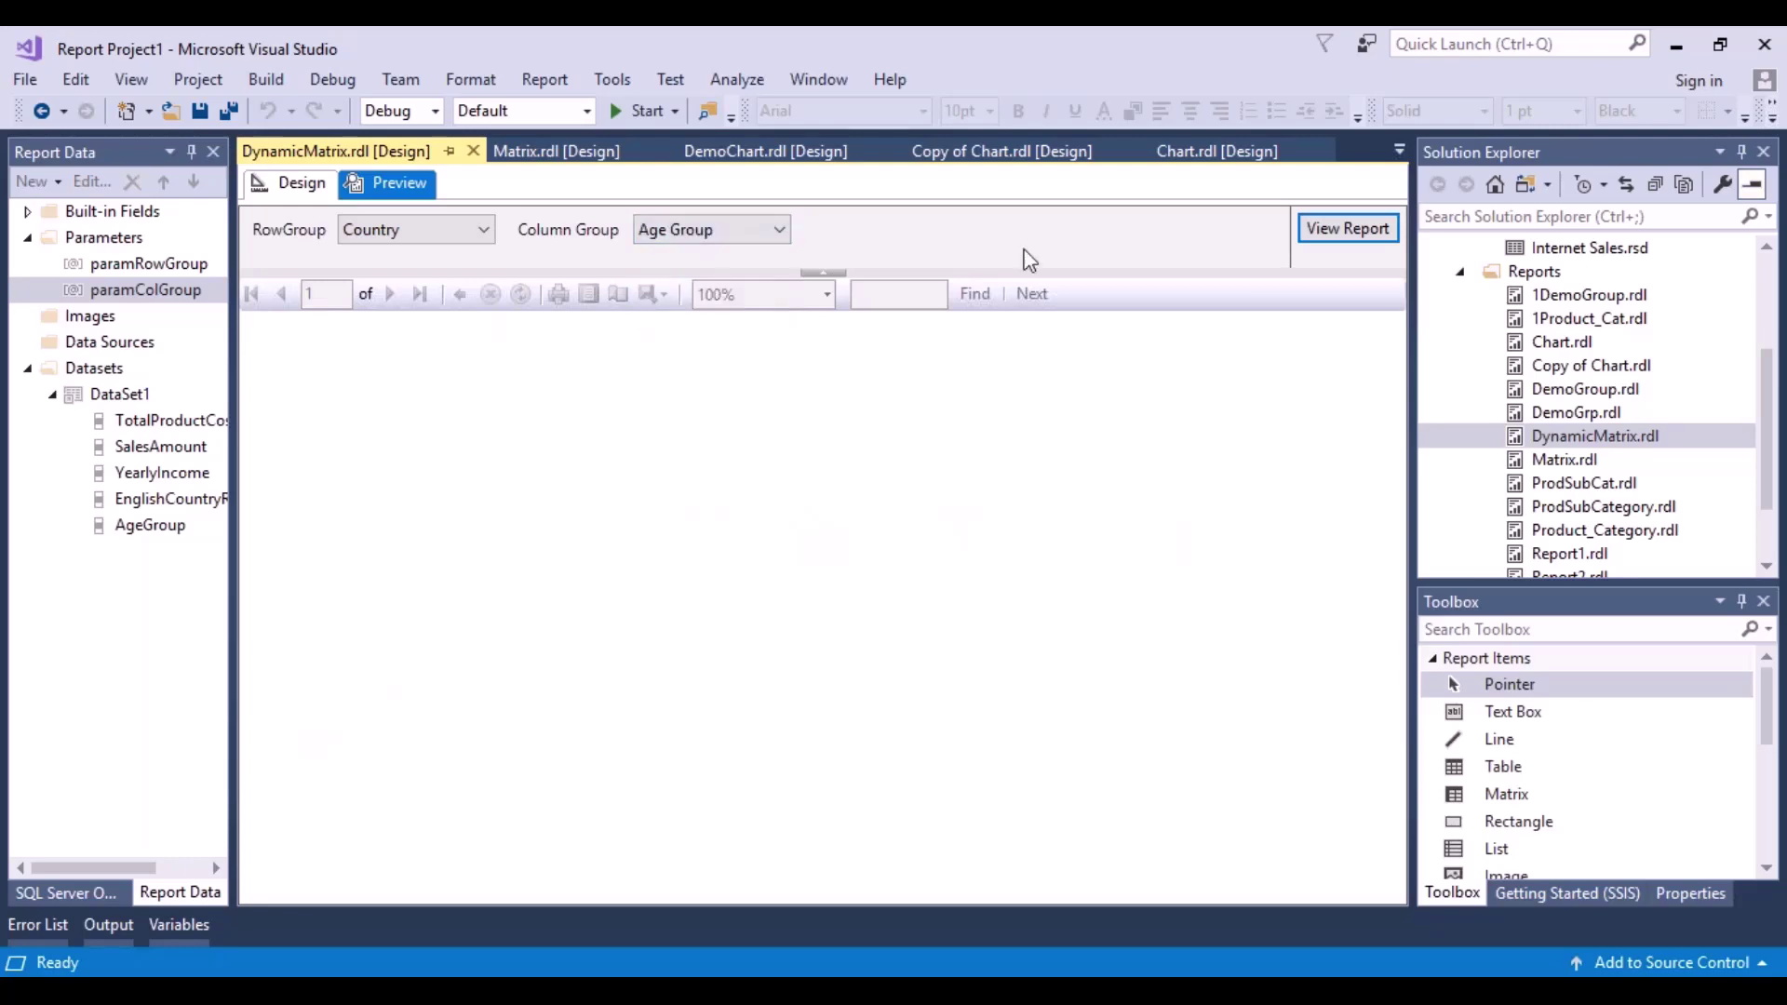
click(1348, 229)
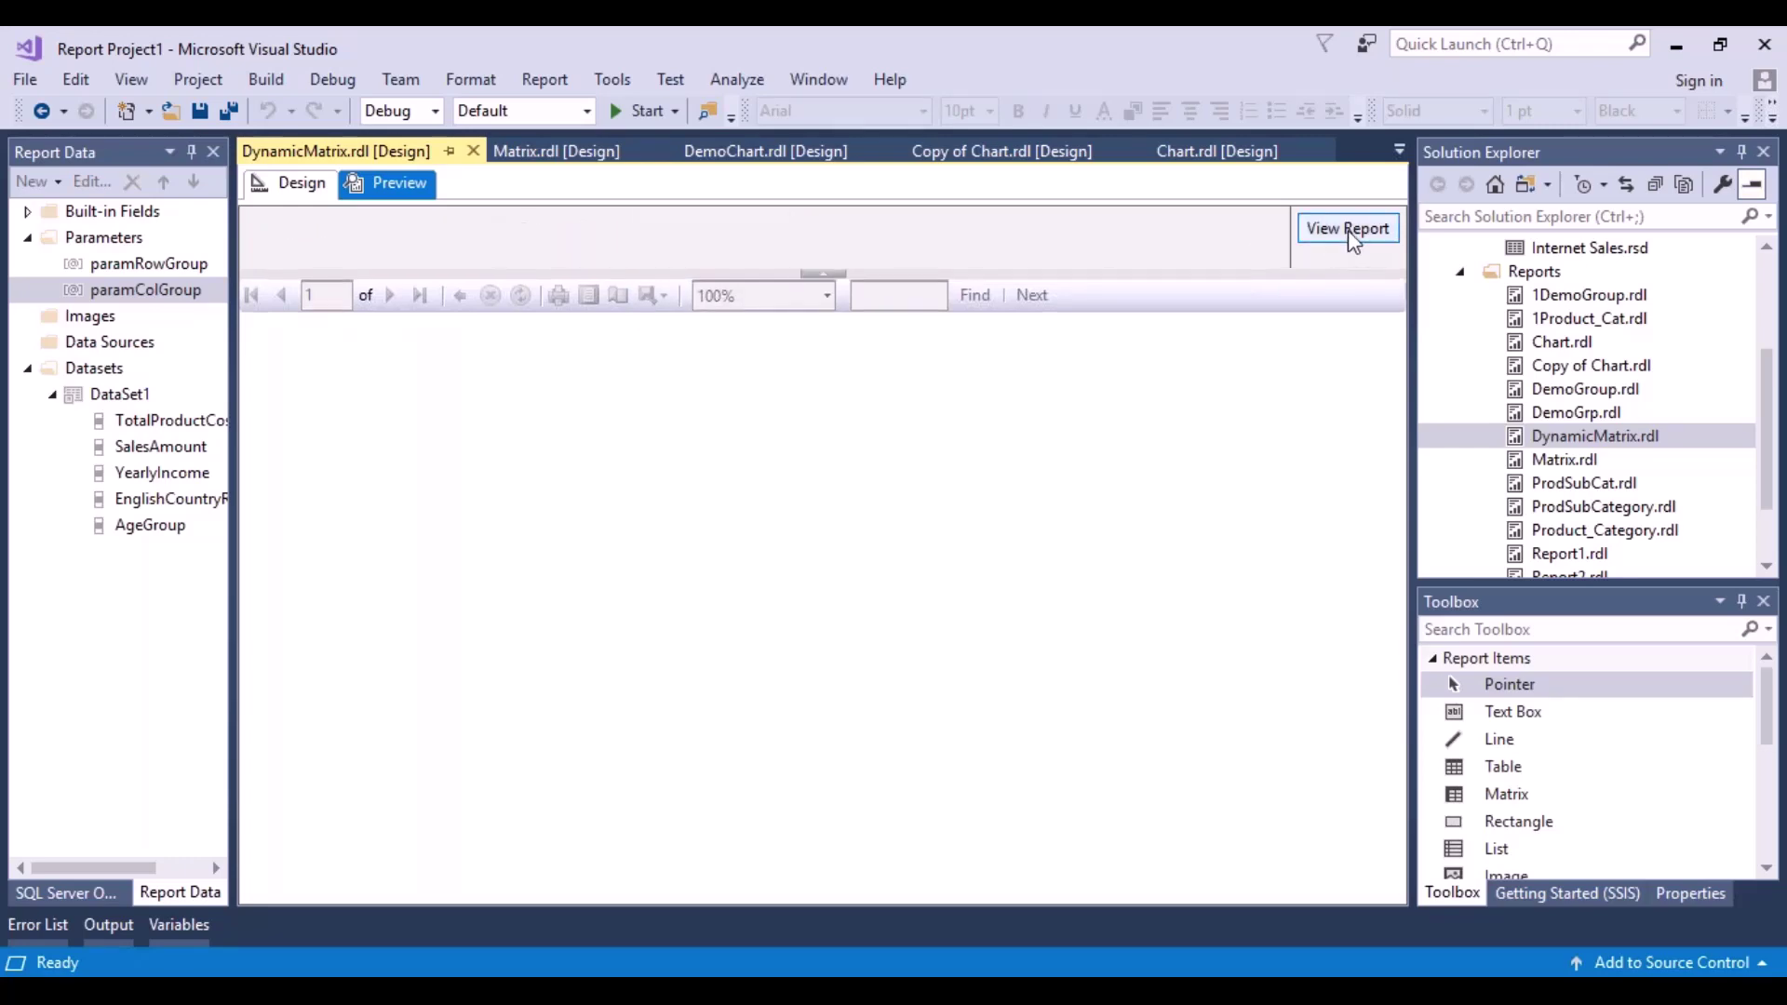